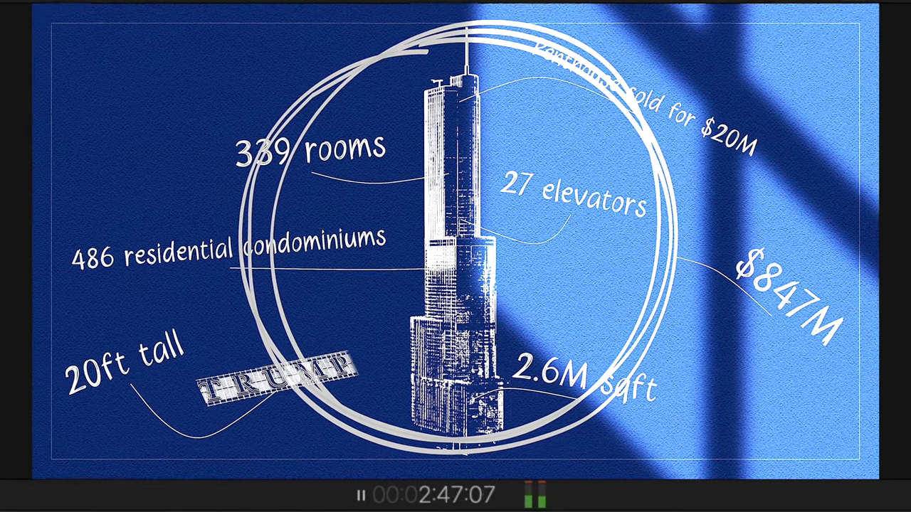
Step: Stop playback of the finished blueprint Trump Tower sequence in the viewer
key(space)
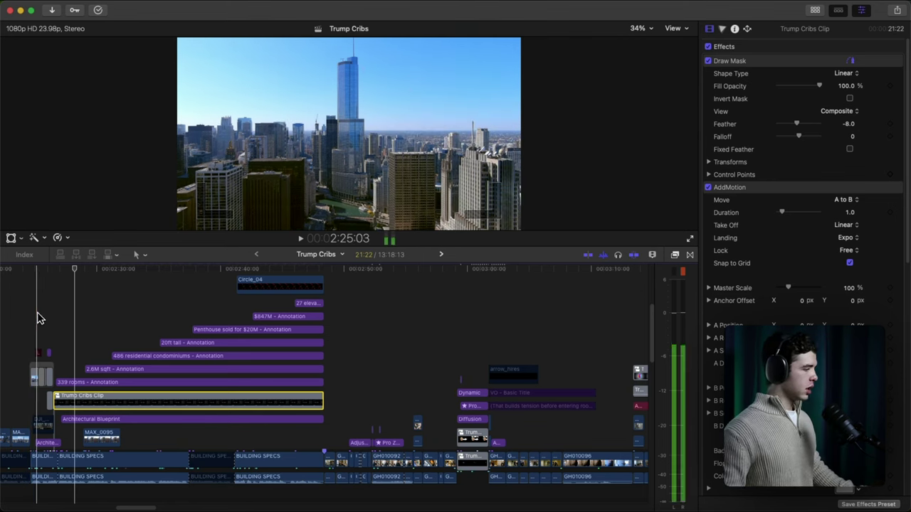
key(super+equal)
key(super+equal)
key(space)
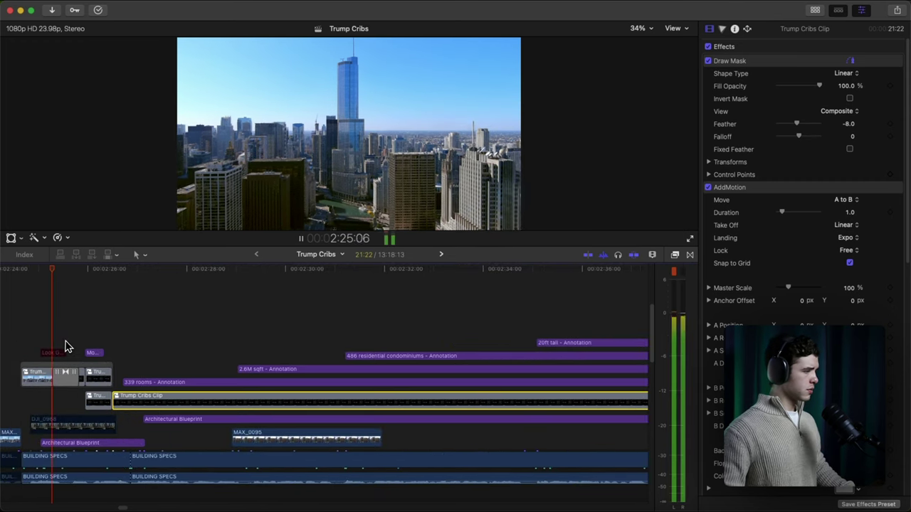
key(space)
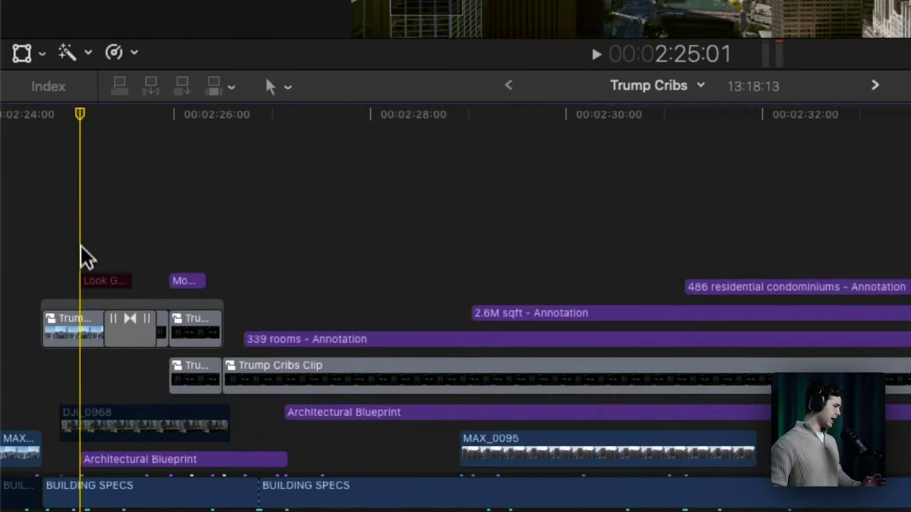
double_click(85, 322)
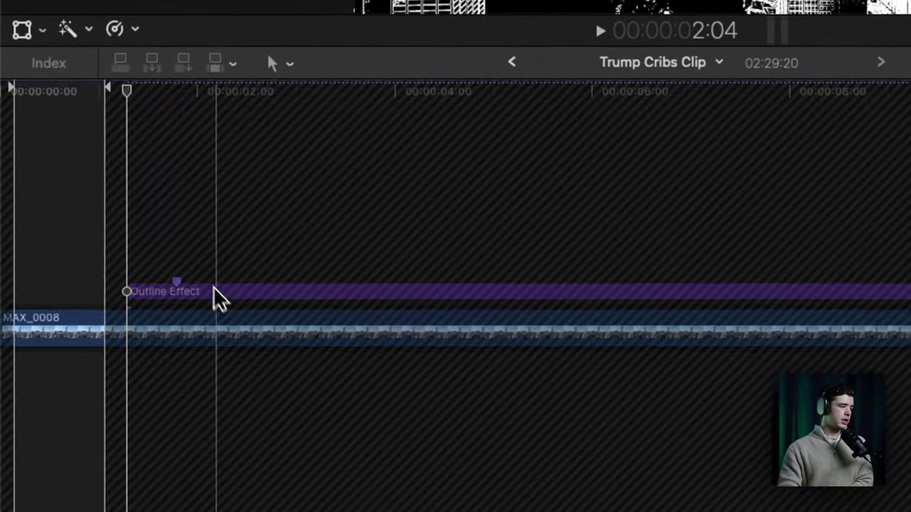
Step: Show the mBlueprint titles, scroll to Overlay Effects, and drag the Outline Effect toward the timeline
click(216, 290)
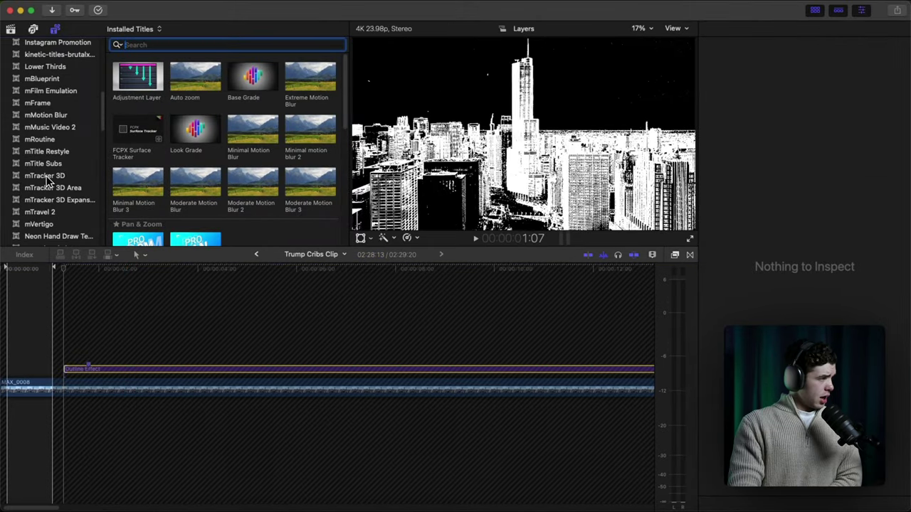
scroll(46, 180, down, 3)
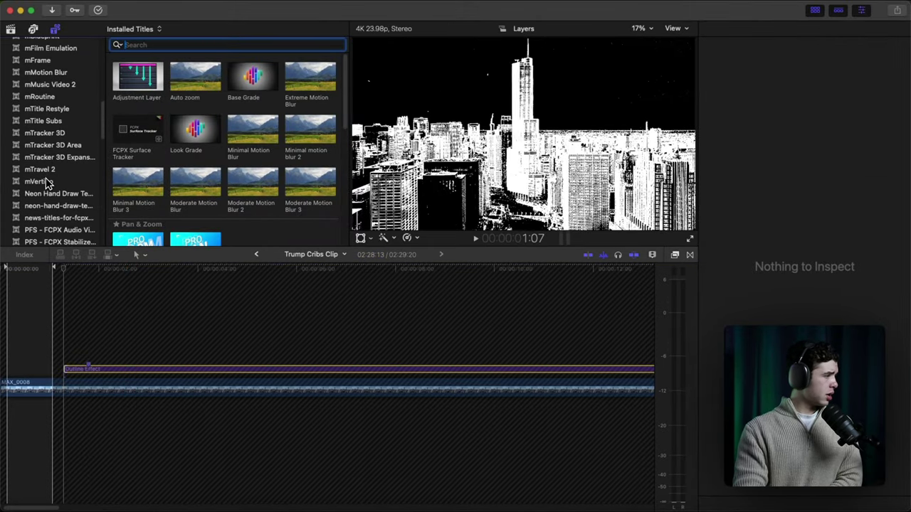
scroll(57, 92, up, 4)
click(84, 134)
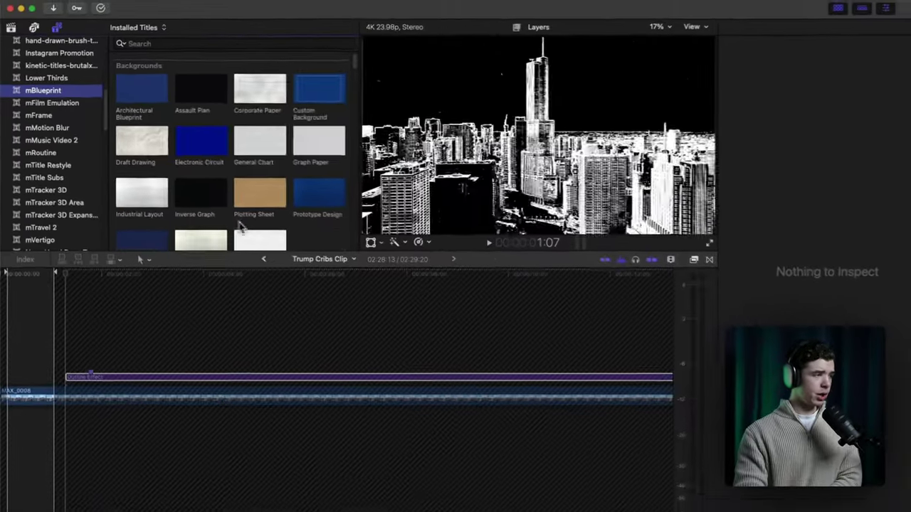
scroll(463, 448, down, 4)
scroll(232, 225, down, 5)
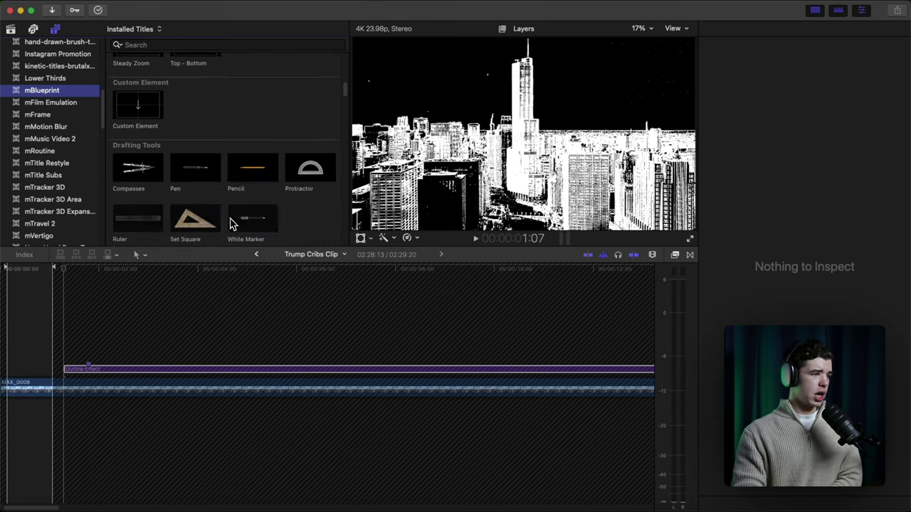
scroll(231, 225, down, 5)
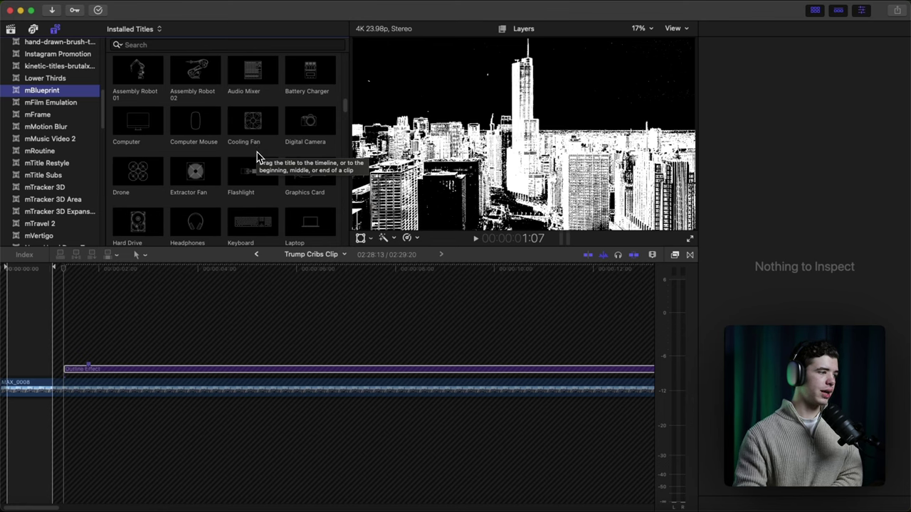
scroll(242, 178, down, 15)
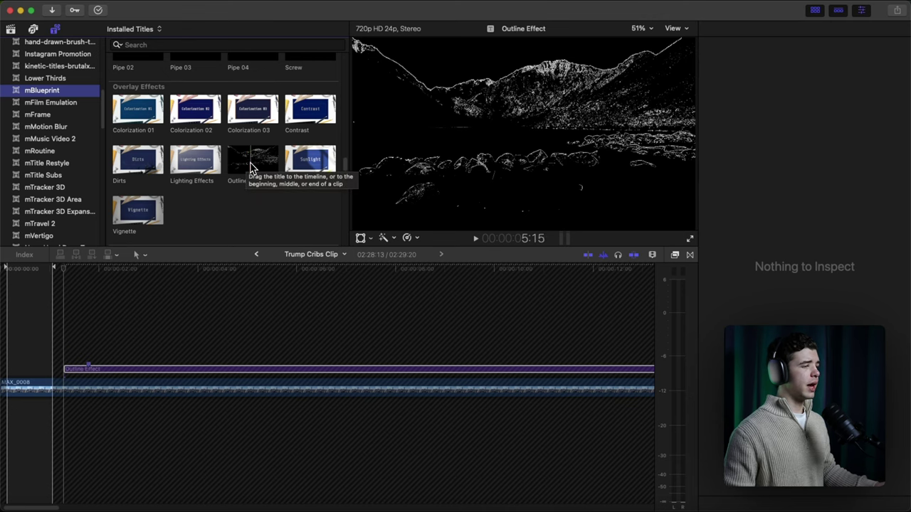
drag(247, 168, 64, 334)
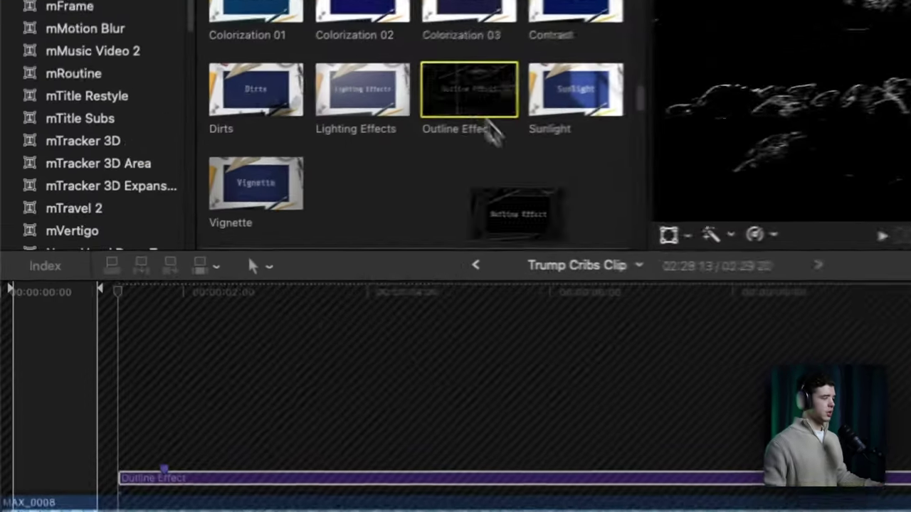
Step: Place the Outline Effect above MAX_0008 and delete the duplicate copy
drag(130, 427, 132, 434)
drag(139, 420, 139, 420)
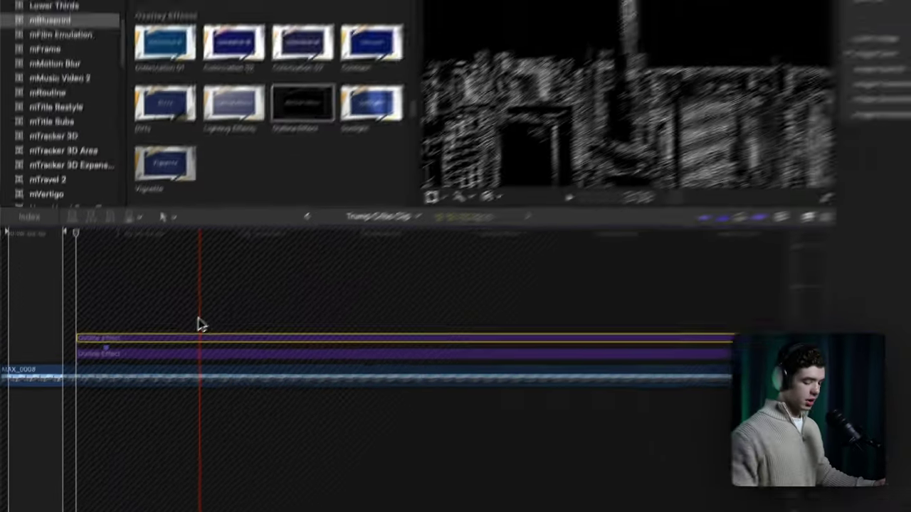
key(Delete)
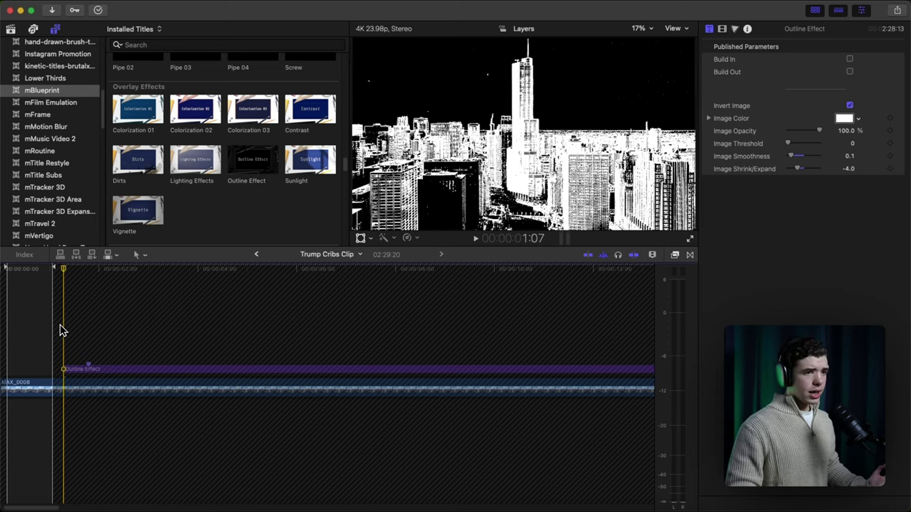
Step: Play the MAX_0008 shot from its start with skimming off, then return to the main project
click(71, 369)
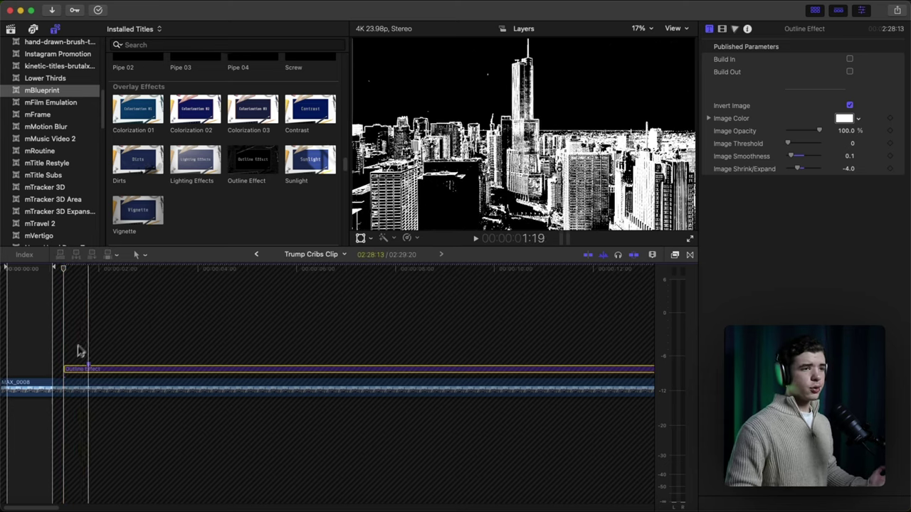
click(20, 372)
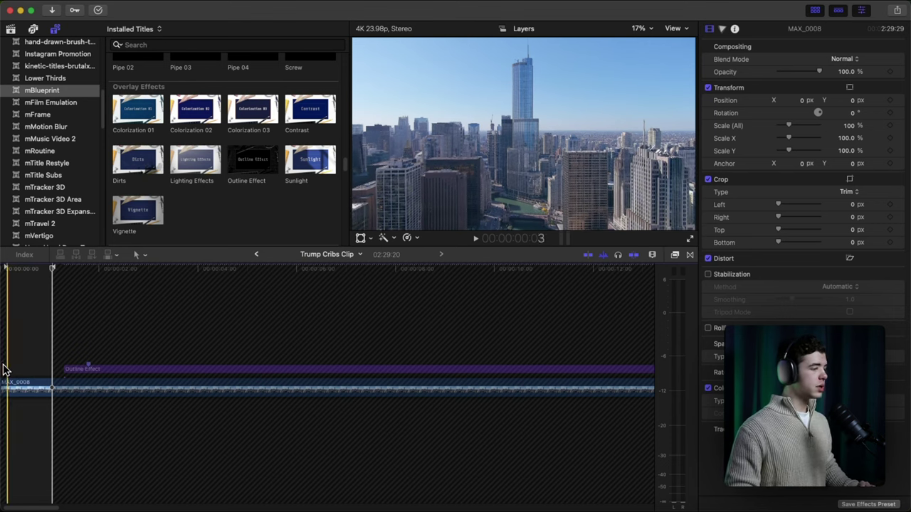
key(space)
key(space)
scroll(15, 365, left, 1)
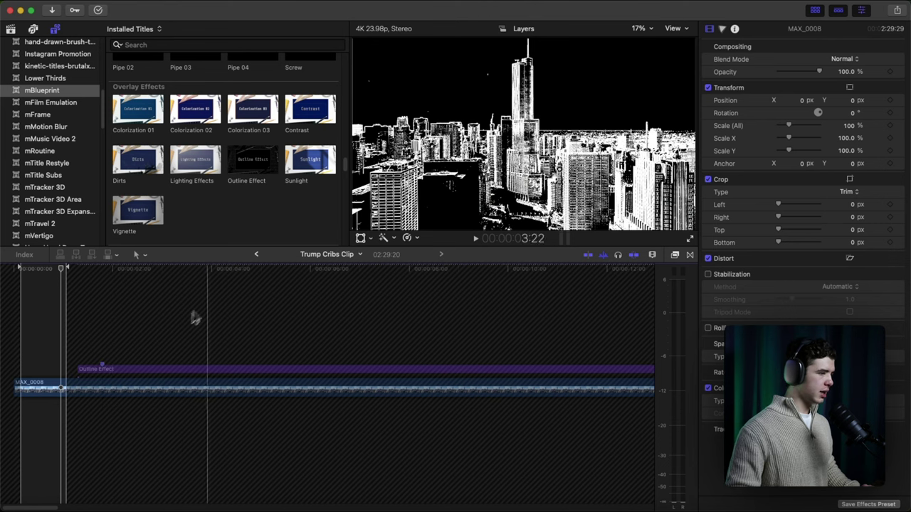
key(s)
click(24, 336)
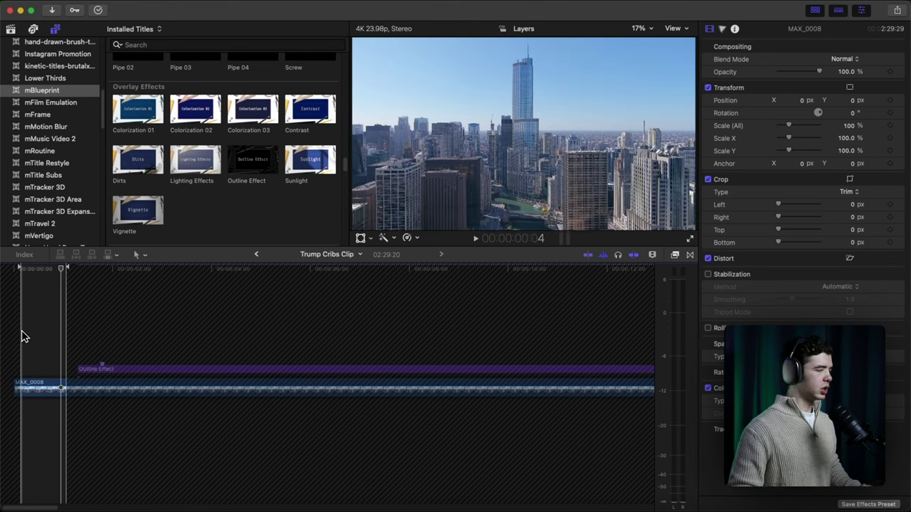
key(space)
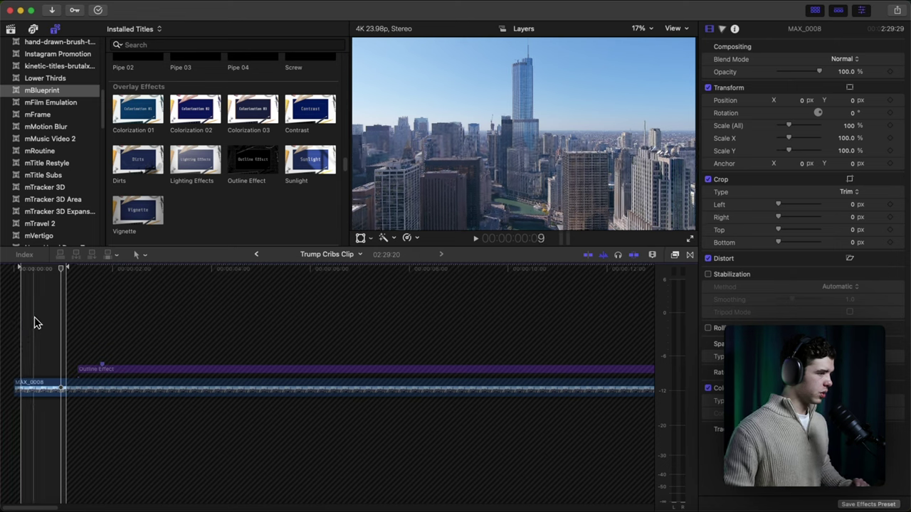
click(257, 255)
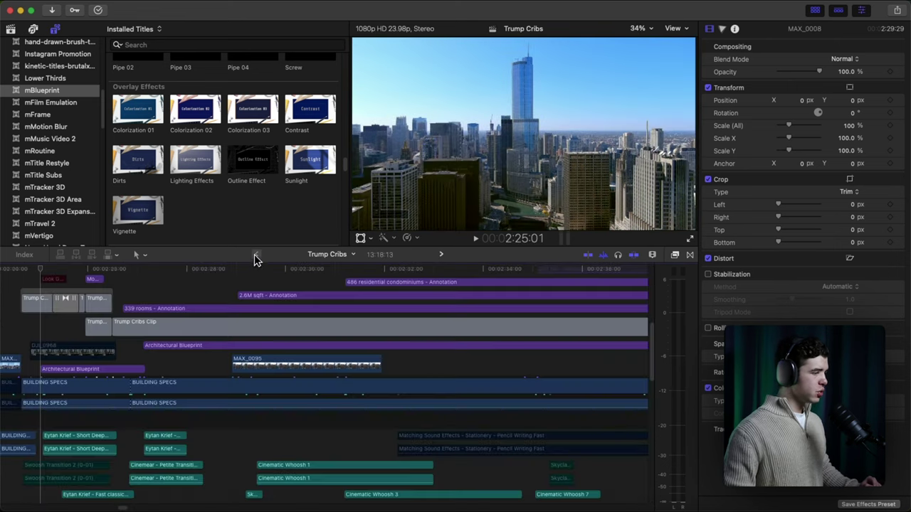
Step: Inspect the opening clip and Cross Dissolve, then look inside the Trump Cribs Clip compound clip
click(37, 308)
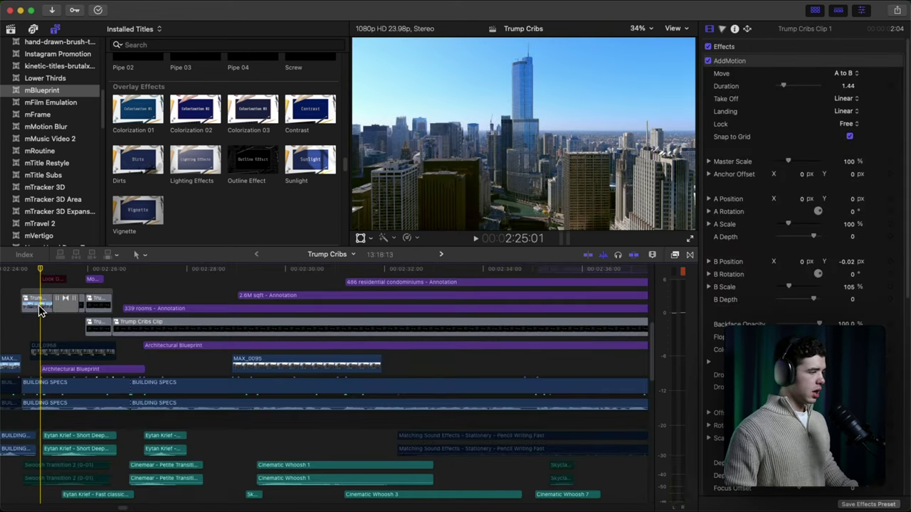
key(super+equal)
key(super+equal)
click(39, 304)
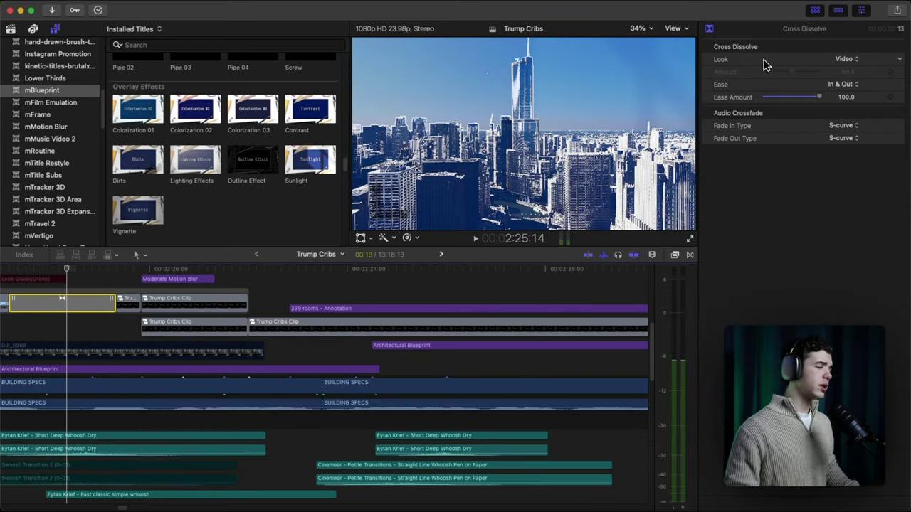
scroll(61, 329, left, 3)
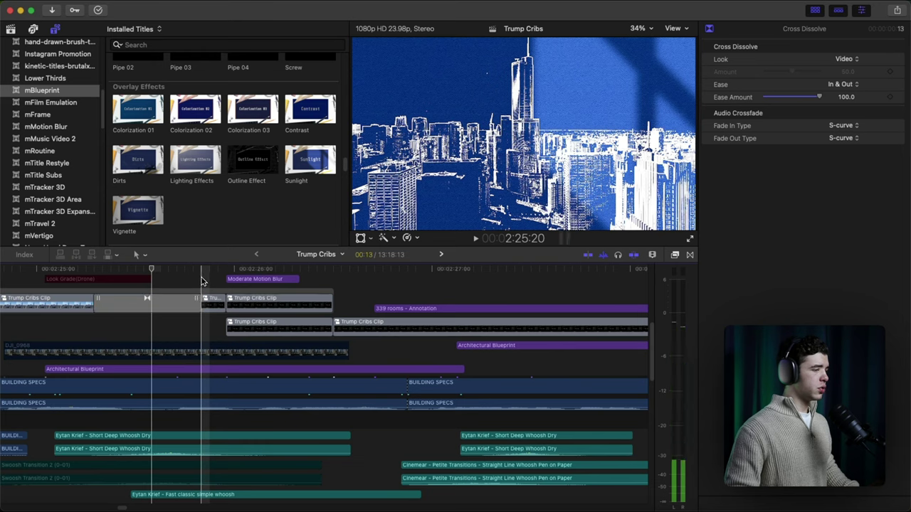
double_click(206, 304)
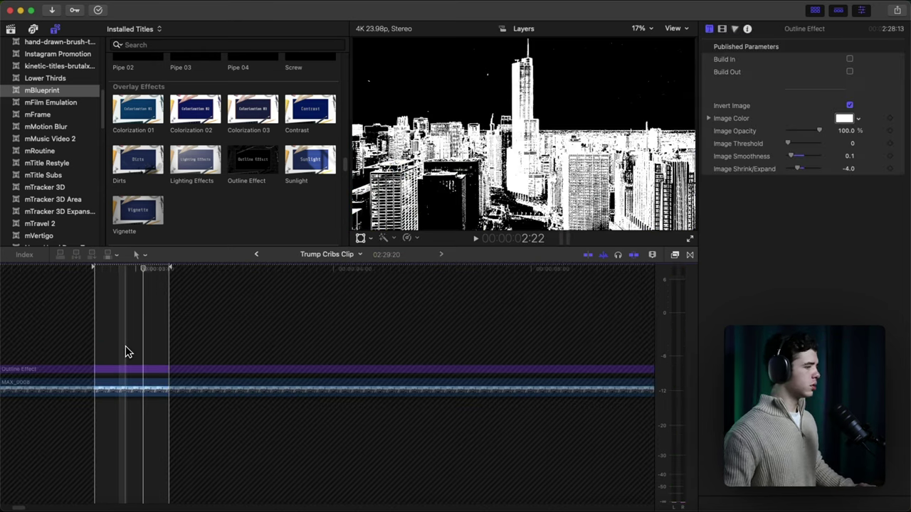
click(257, 254)
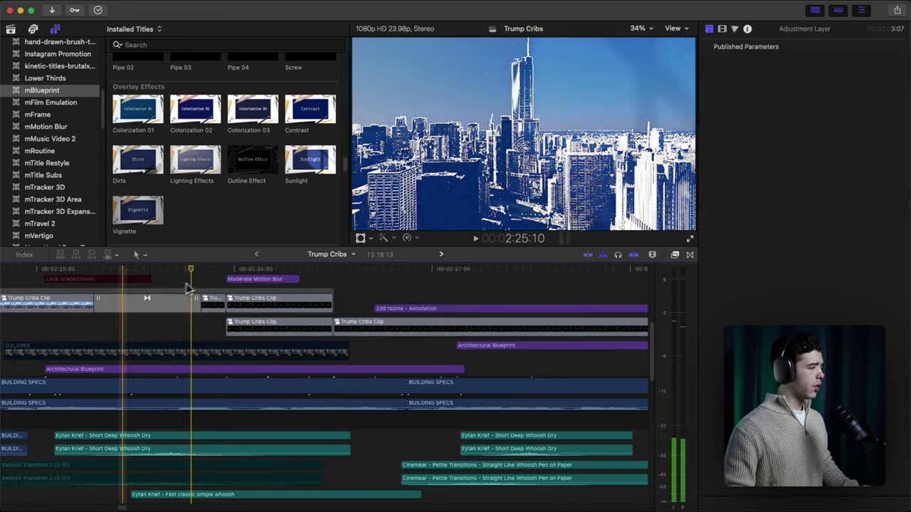
Step: Add a hold frame to MAX_0008 in the compound clip and play back the frozen transition
double_click(204, 306)
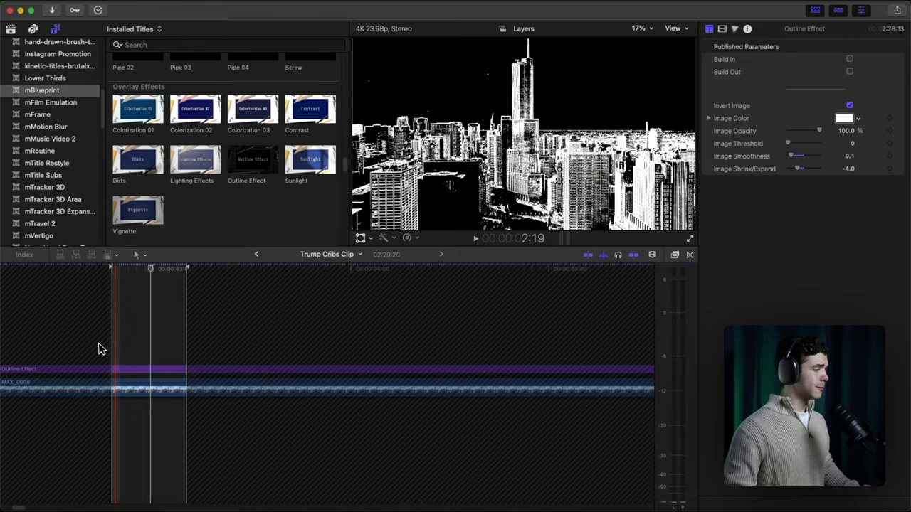
click(229, 391)
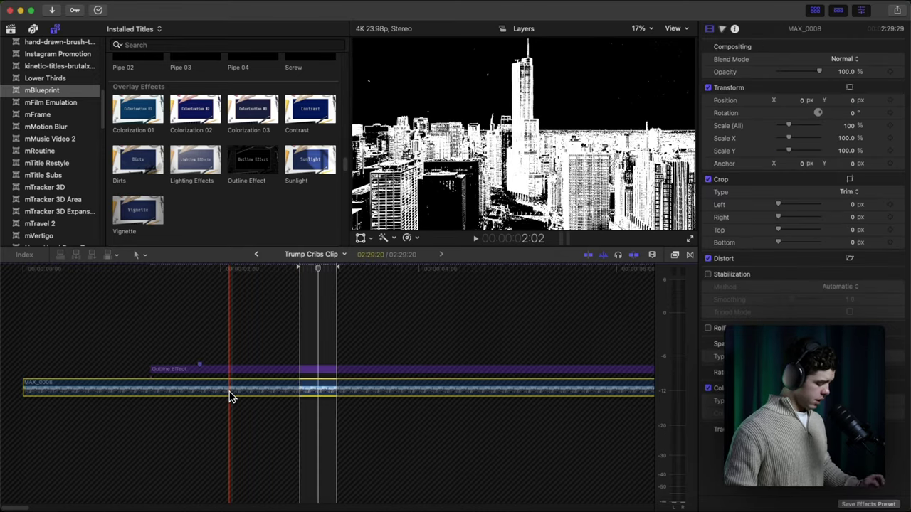
key(super+r)
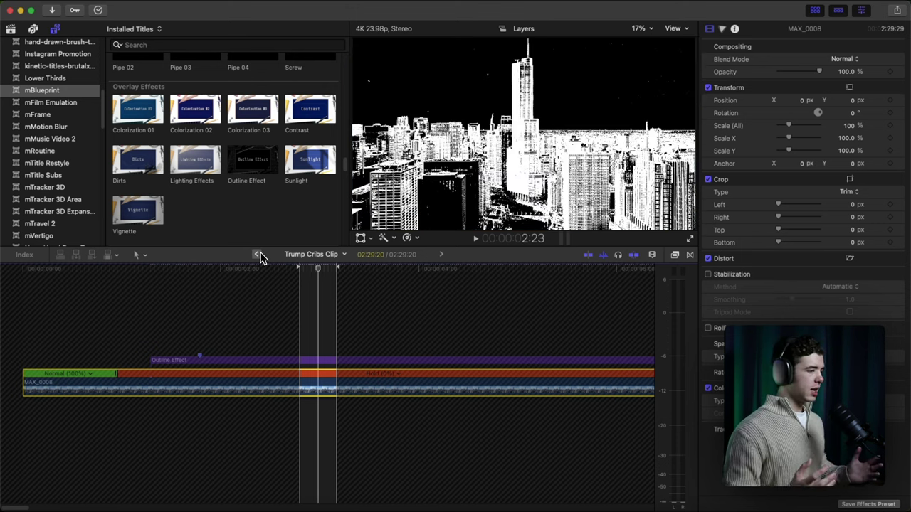
click(257, 254)
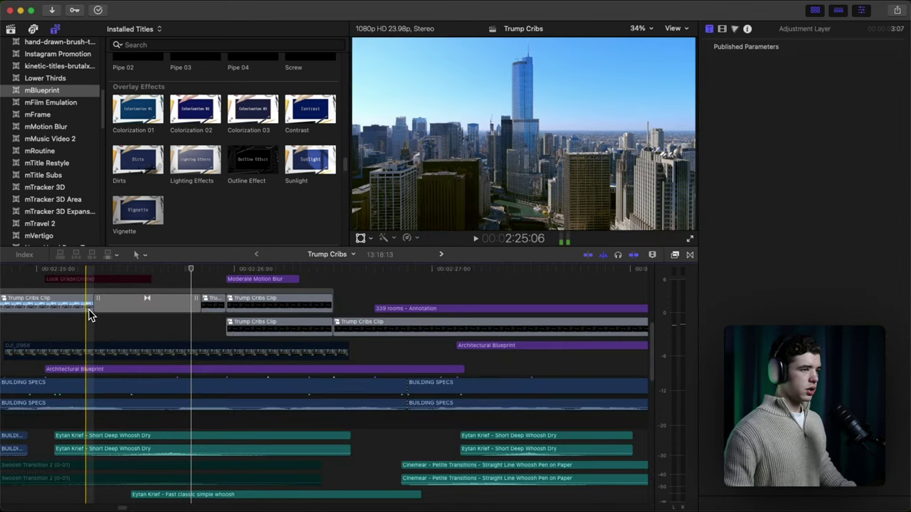
key(space)
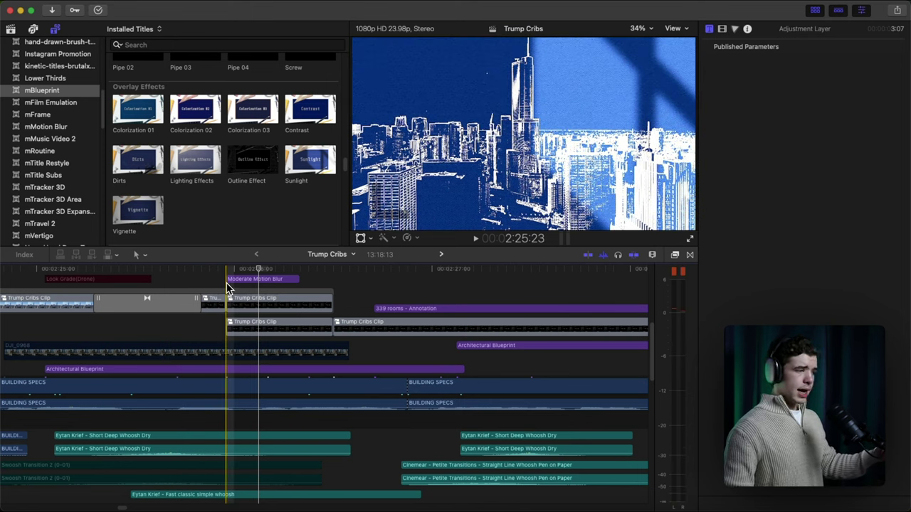
Step: Play from the Moderate Motion Blur clip, then select the masked tower clip to show its effects
scroll(227, 289, up, 3)
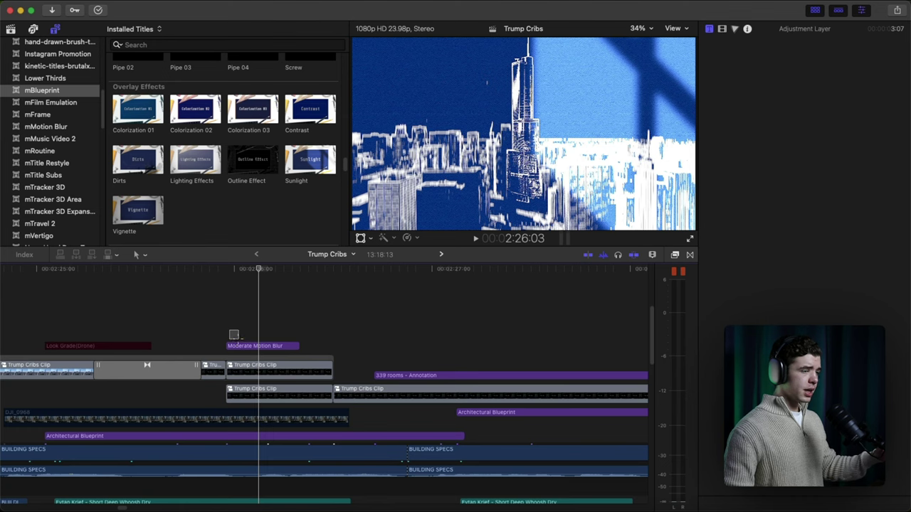
click(236, 347)
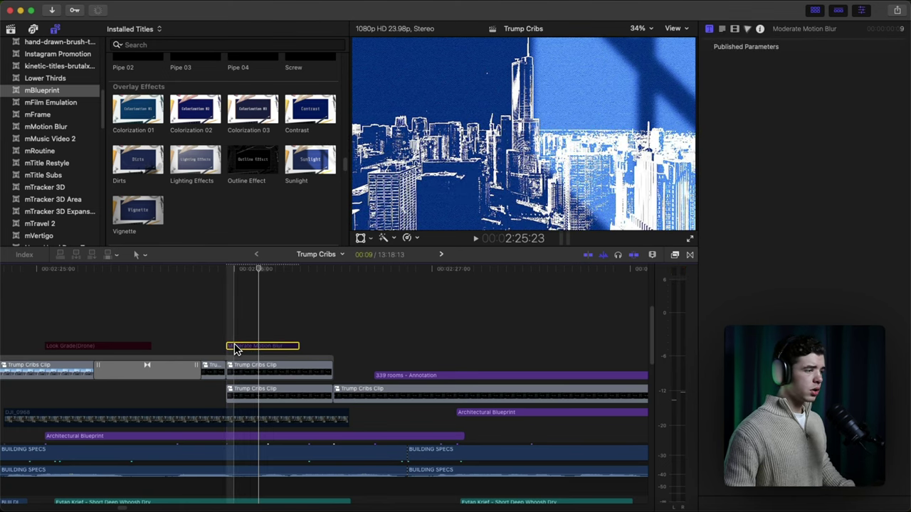
key(space)
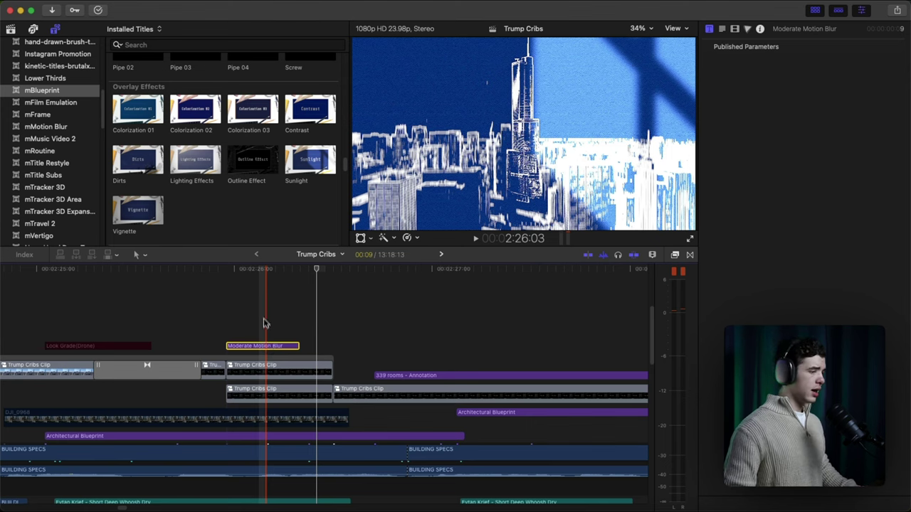
click(263, 326)
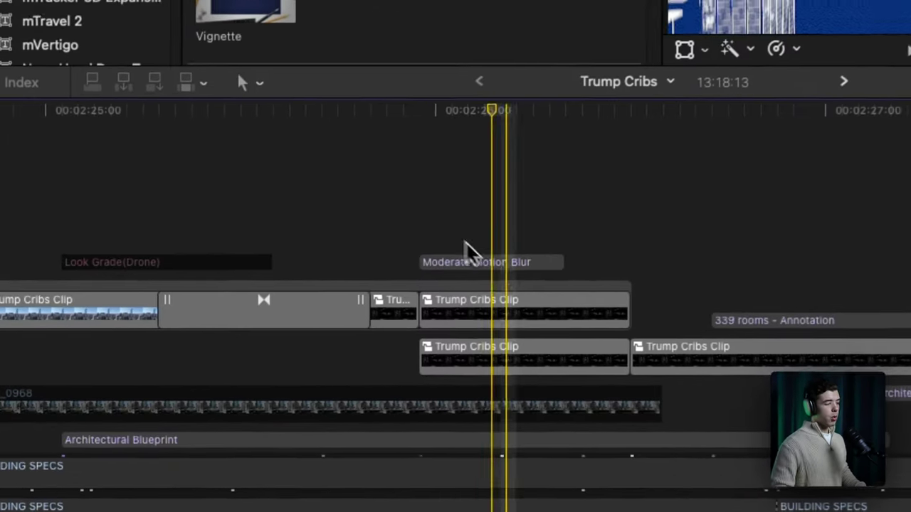
click(457, 207)
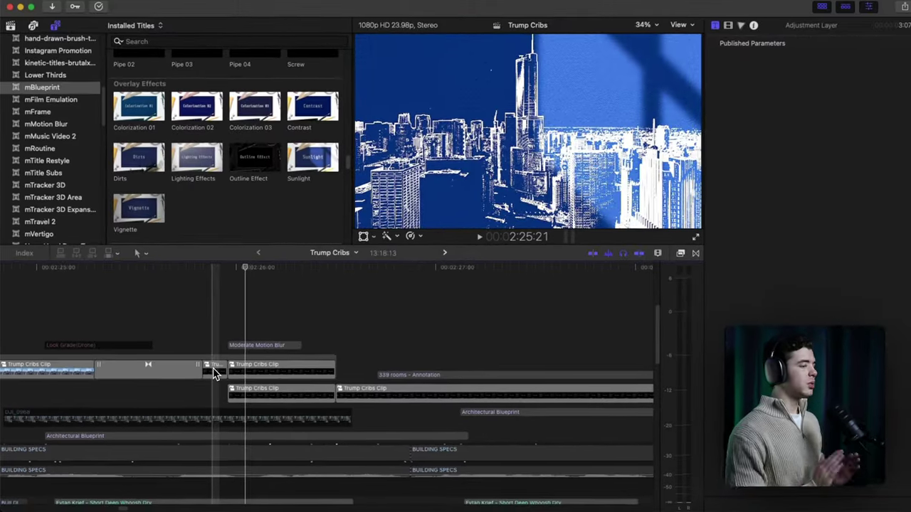
click(254, 369)
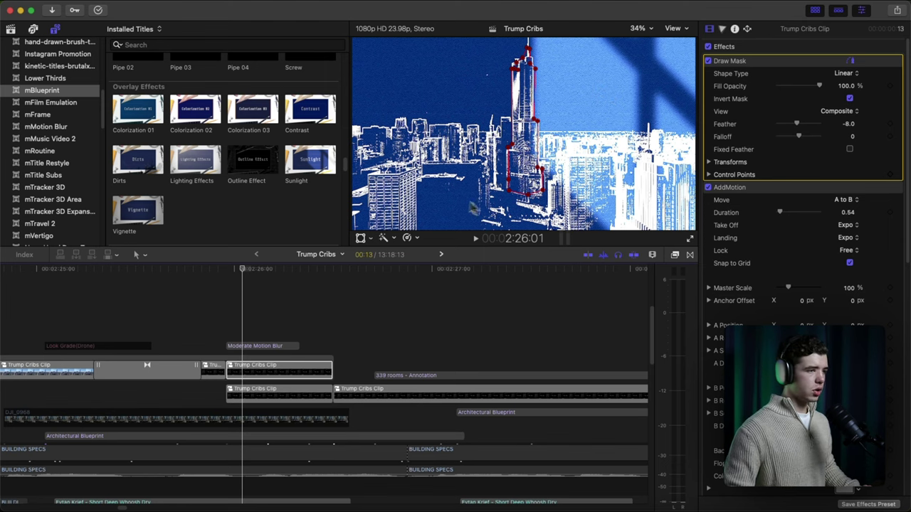
Step: Hide the titles library, toggle the upper masked clip off and on with V, and show AddMotion effects
click(815, 10)
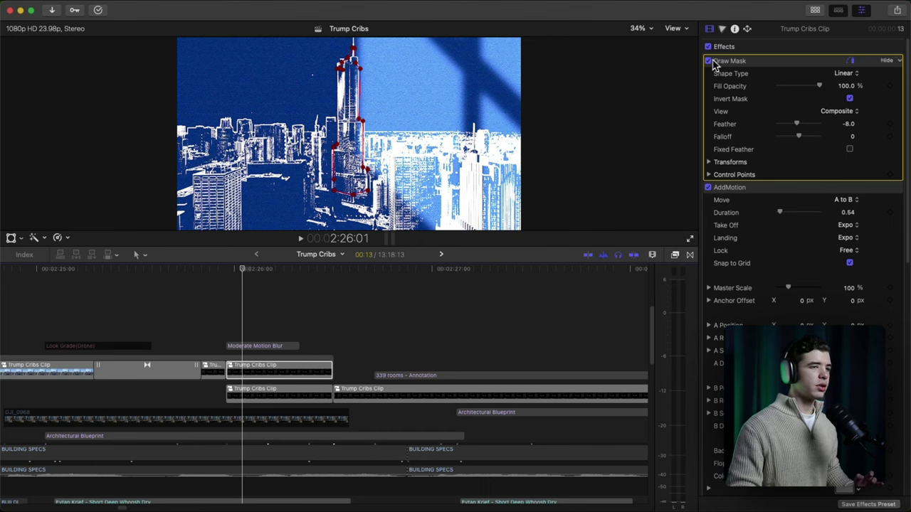
click(256, 370)
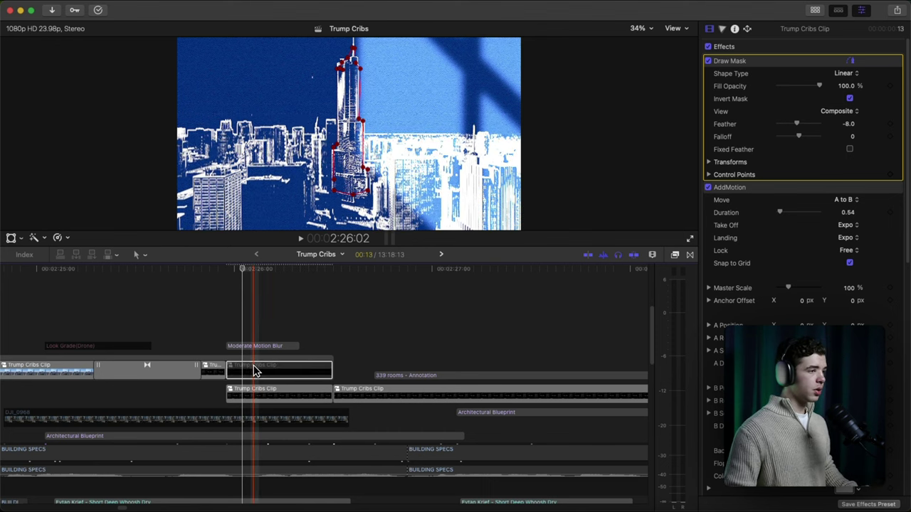
key(v)
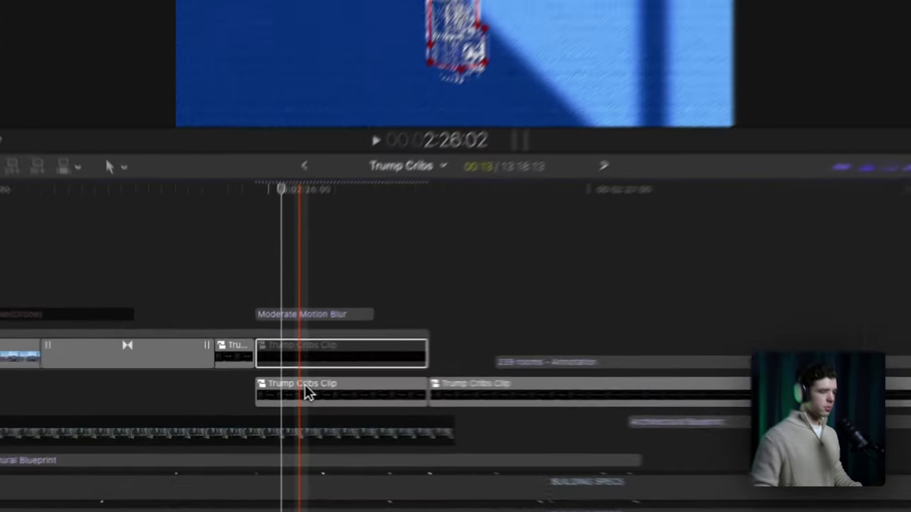
click(258, 393)
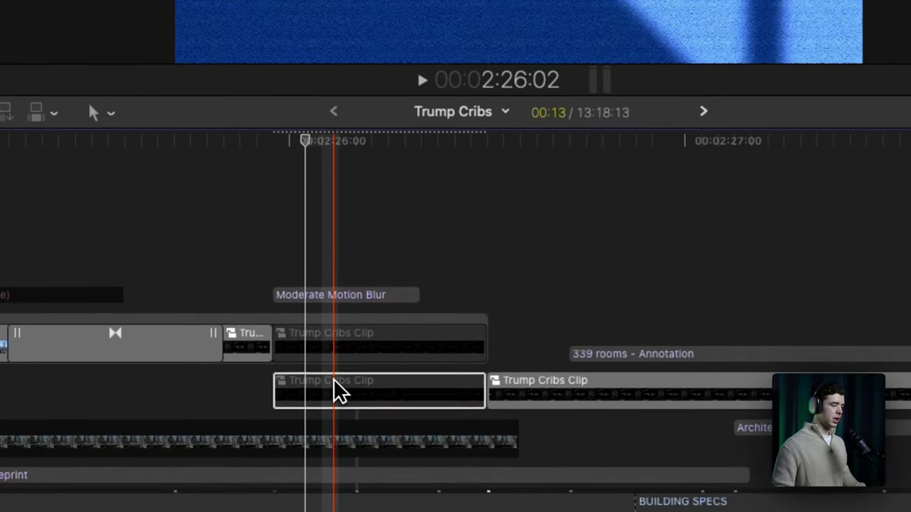
click(327, 358)
key(v)
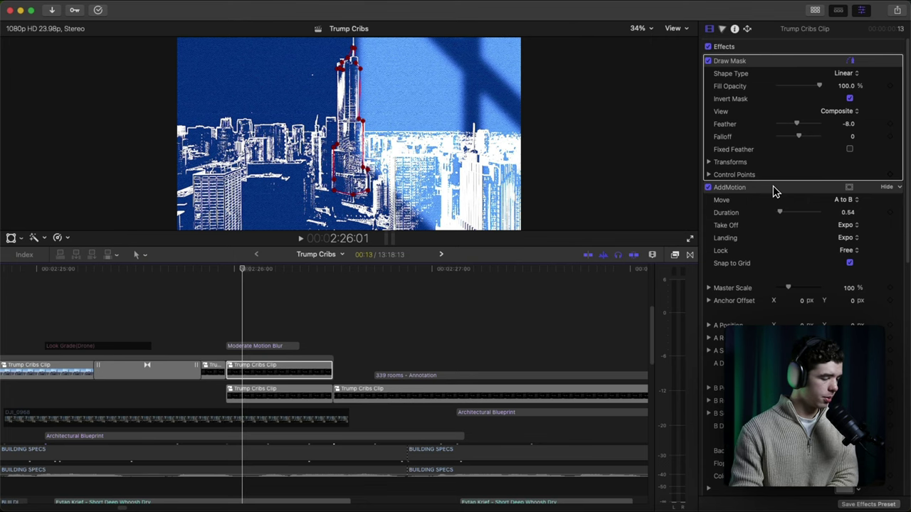
click(675, 257)
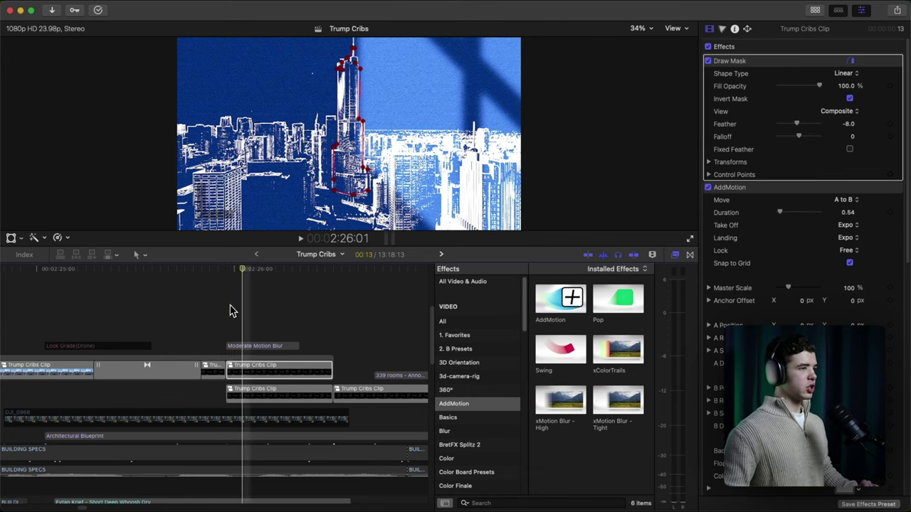
Step: Play the tower sequence, disable the lower Trump Cribs Clip with V, and reselect the upper clip
key(space)
key(space)
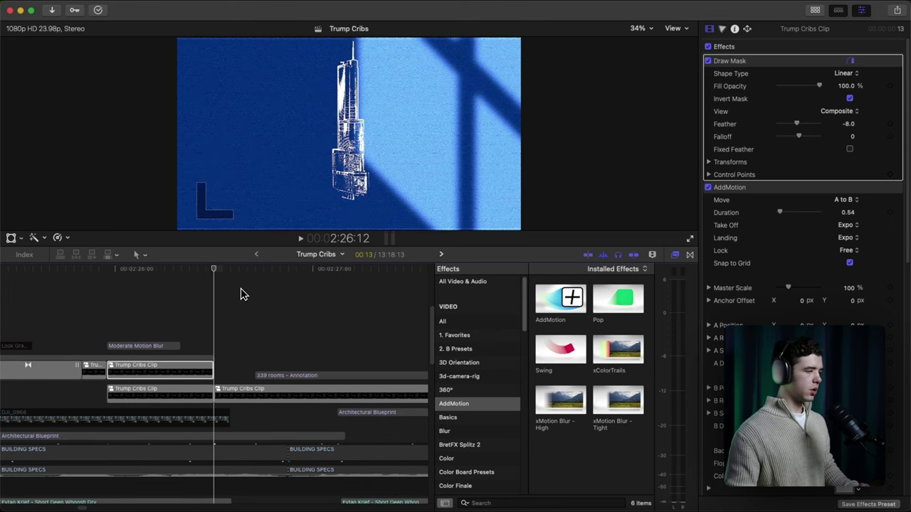
click(135, 395)
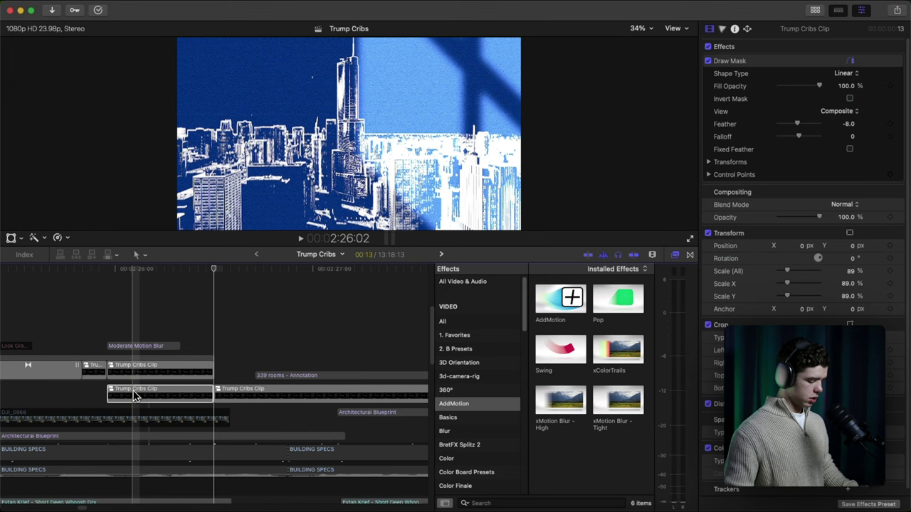
key(v)
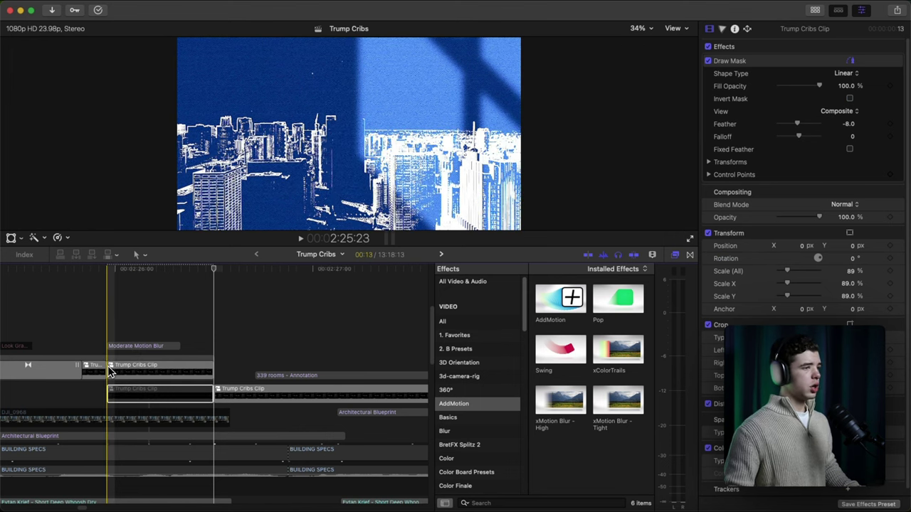
scroll(114, 377, right, 2)
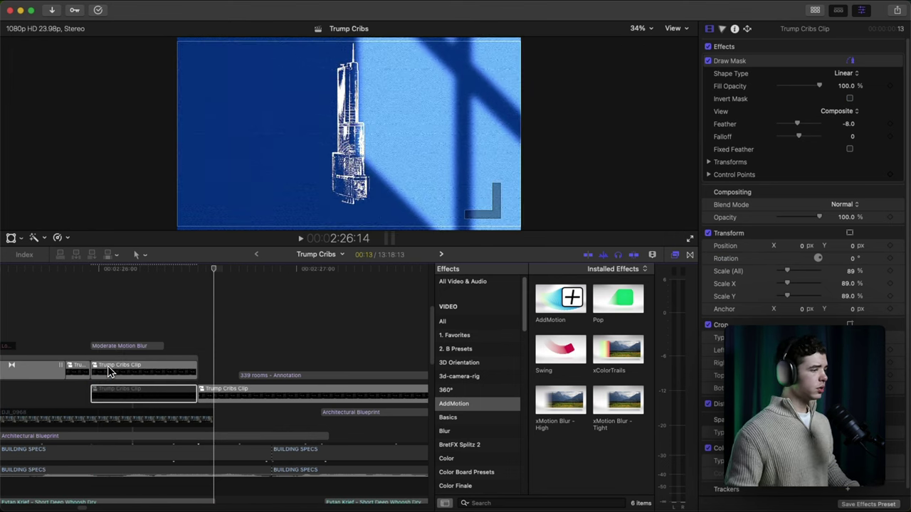
click(121, 370)
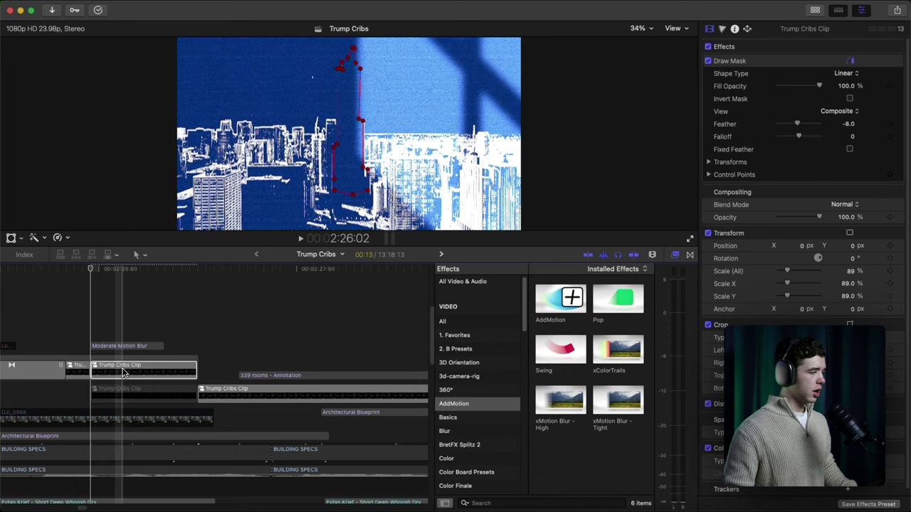
scroll(804, 259, down, 1)
scroll(803, 258, down, 1)
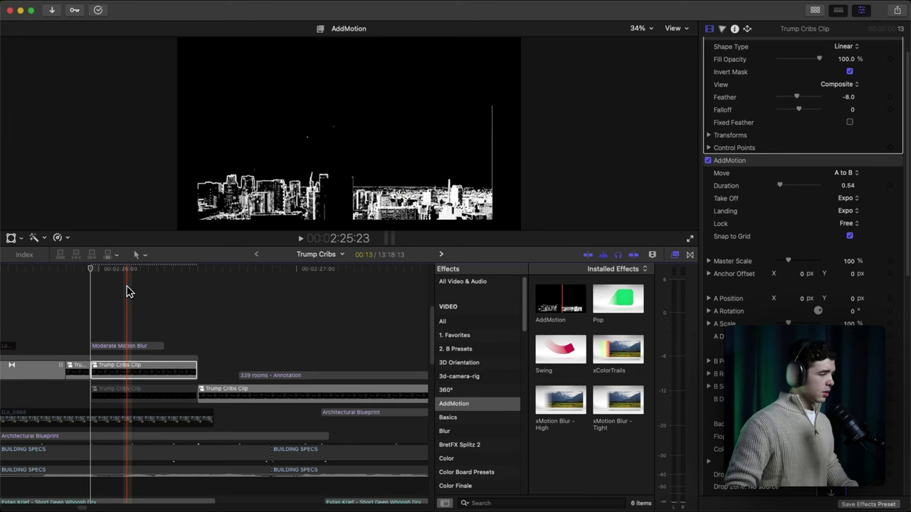
click(120, 295)
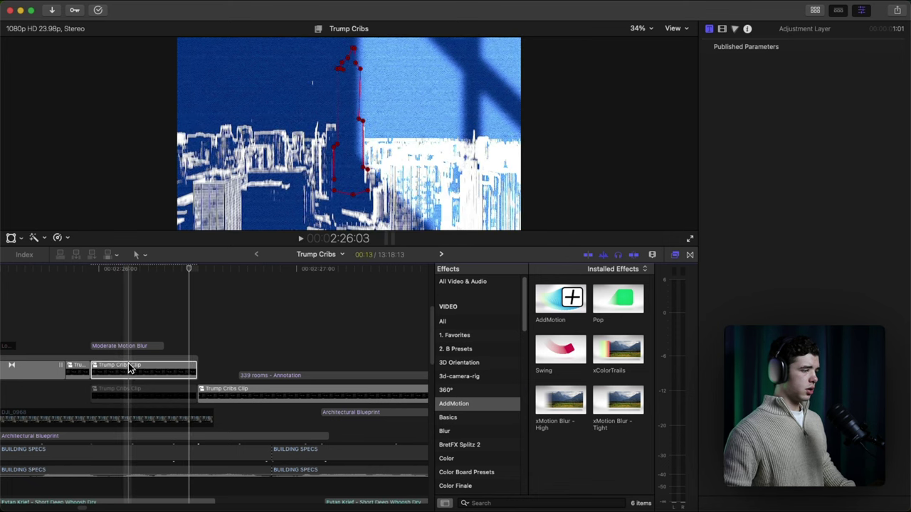
click(130, 366)
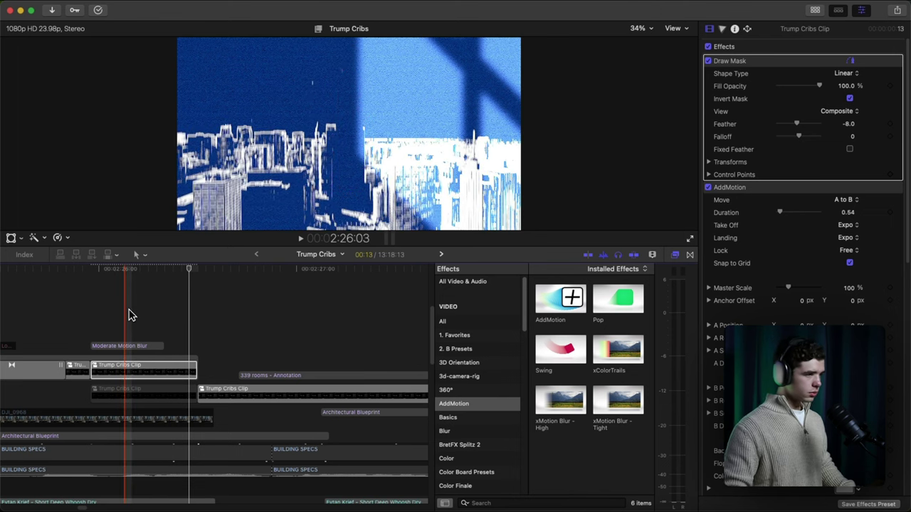
key(s)
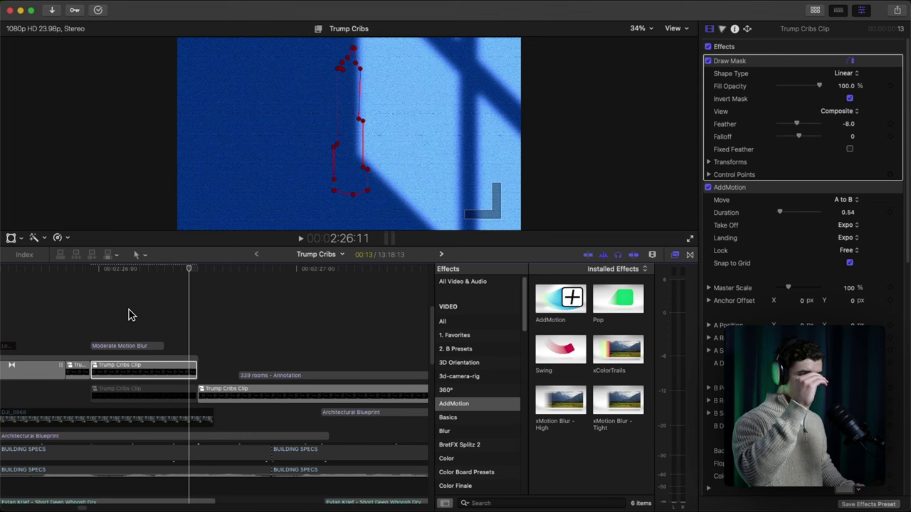
key(s)
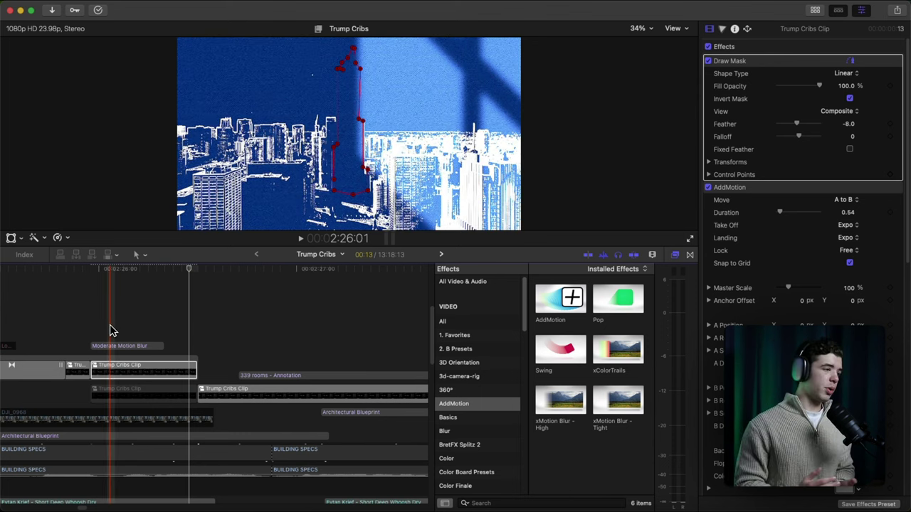
click(124, 395)
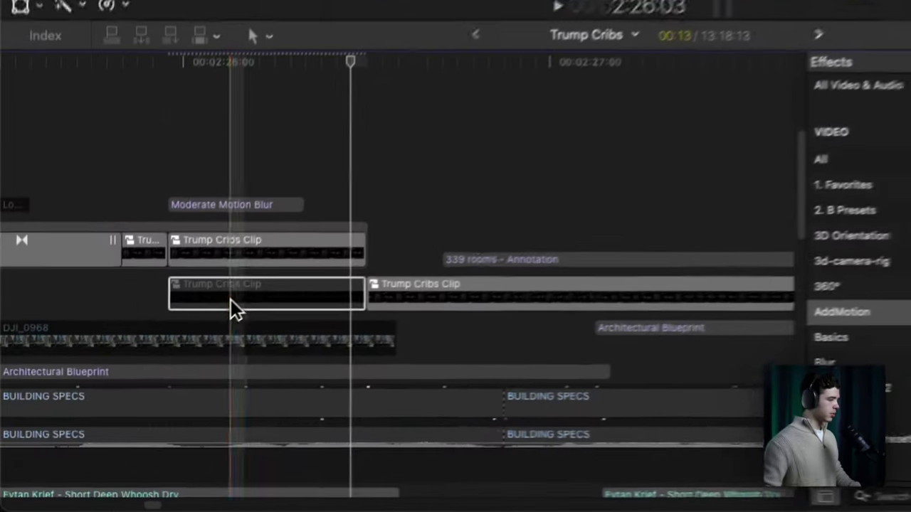
Step: Re-enable the lower clip, play the move, and select the next Trump Cribs Clip's AddMotion effect
key(v)
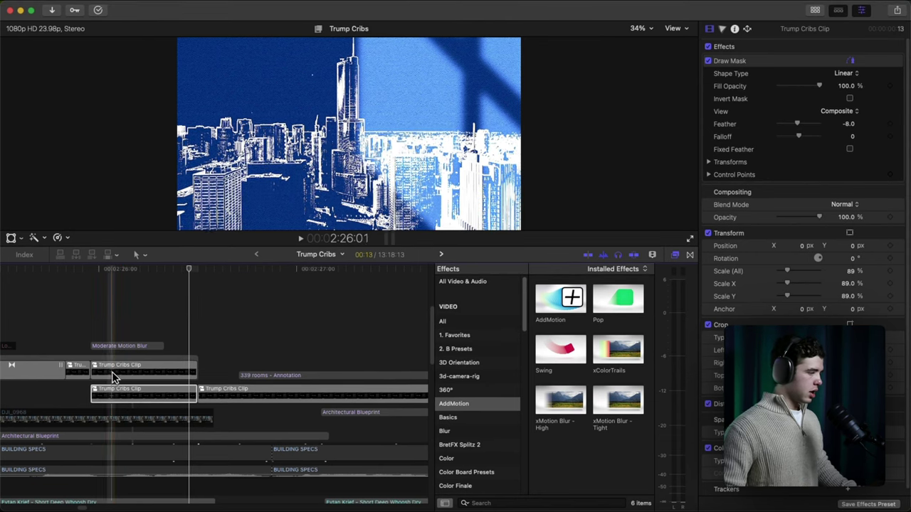
key(space)
key(space)
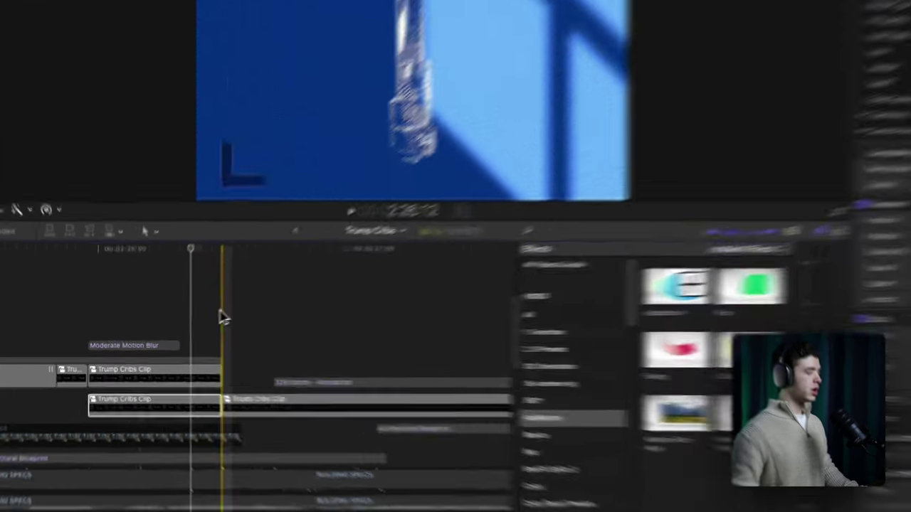
click(200, 391)
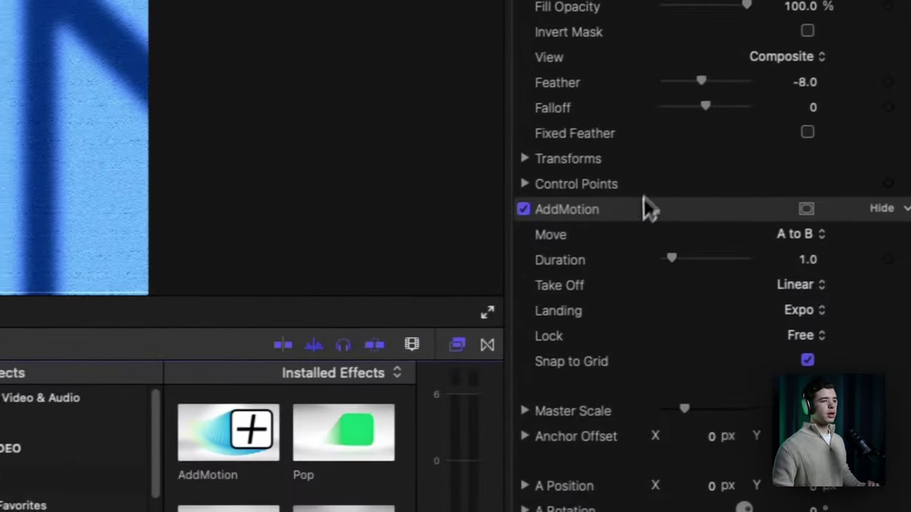
click(636, 209)
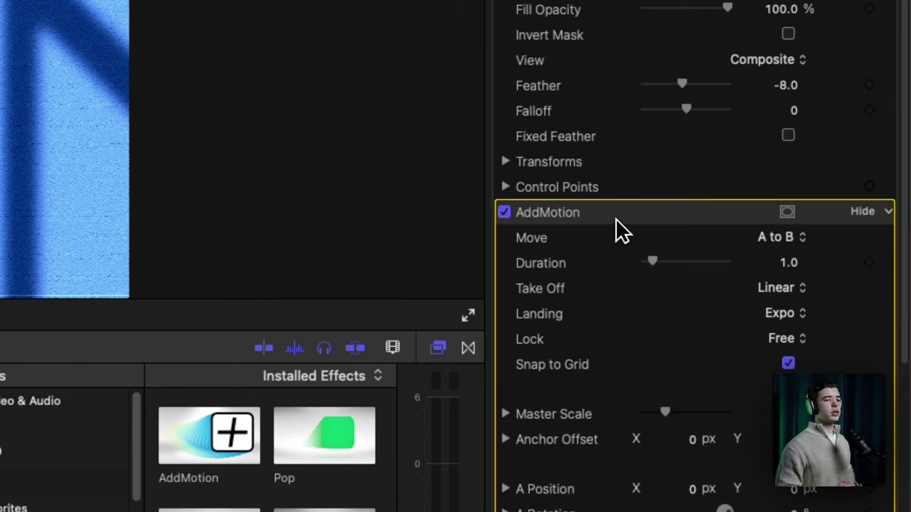
click(788, 262)
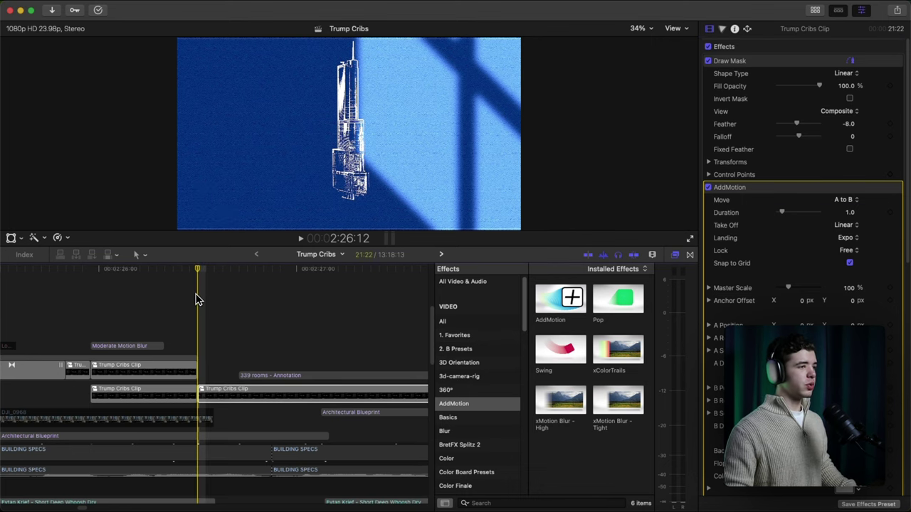
Step: Stop playback and select the Moderate Motion Blur and Architectural Blueprint layers
key(space)
key(space)
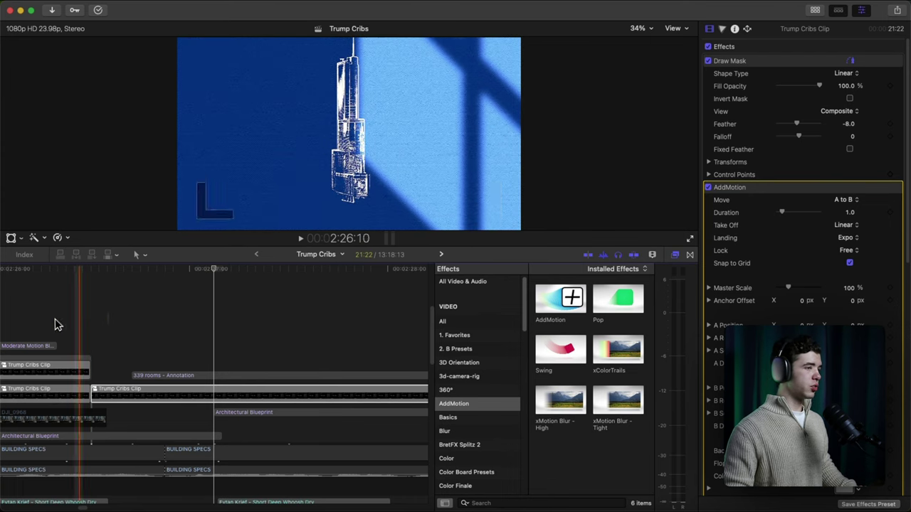
click(211, 309)
scroll(212, 452, down, 2)
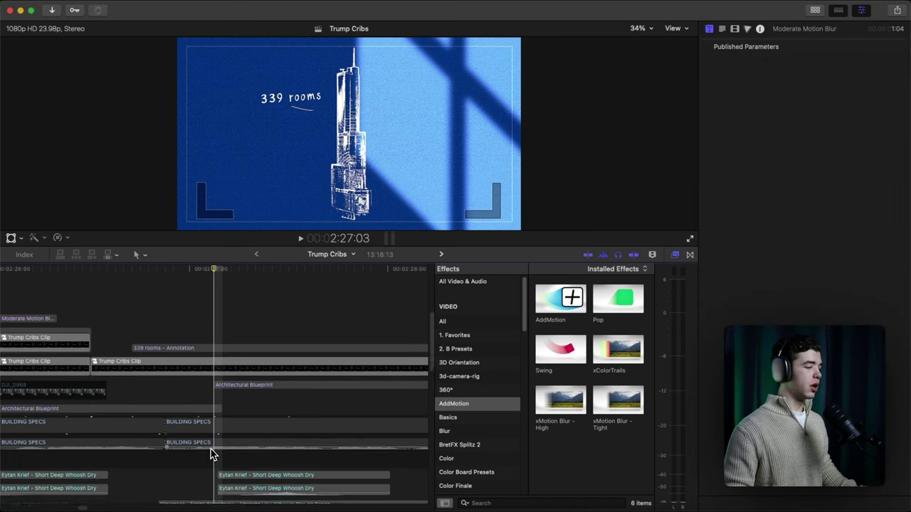
scroll(211, 448, down, 4)
click(223, 323)
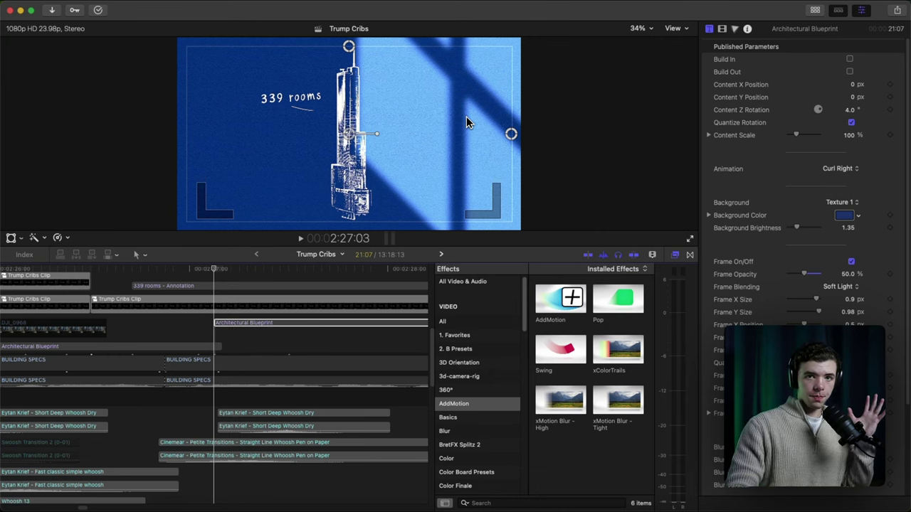
Step: Drag the Architectural Blueprint background from the titles library onto the timeline at the playhead
click(816, 11)
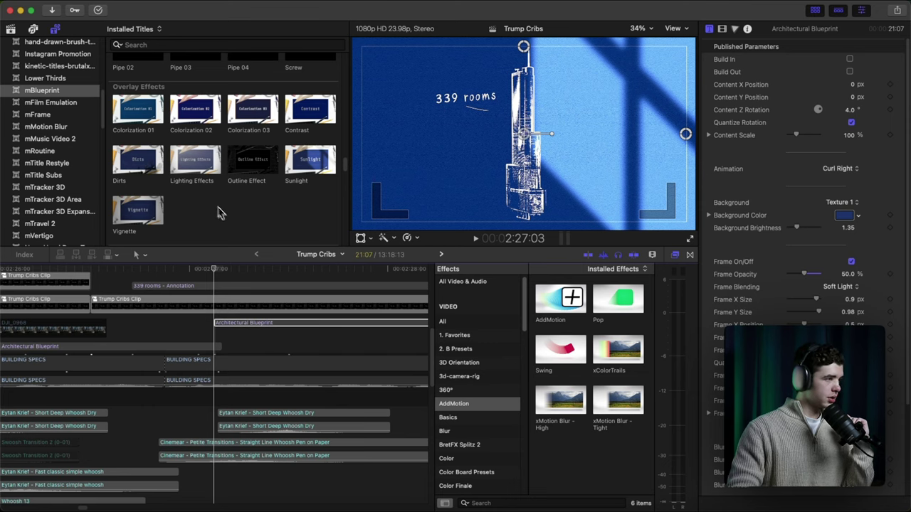
scroll(219, 213, up, 10)
scroll(49, 178, up, 10)
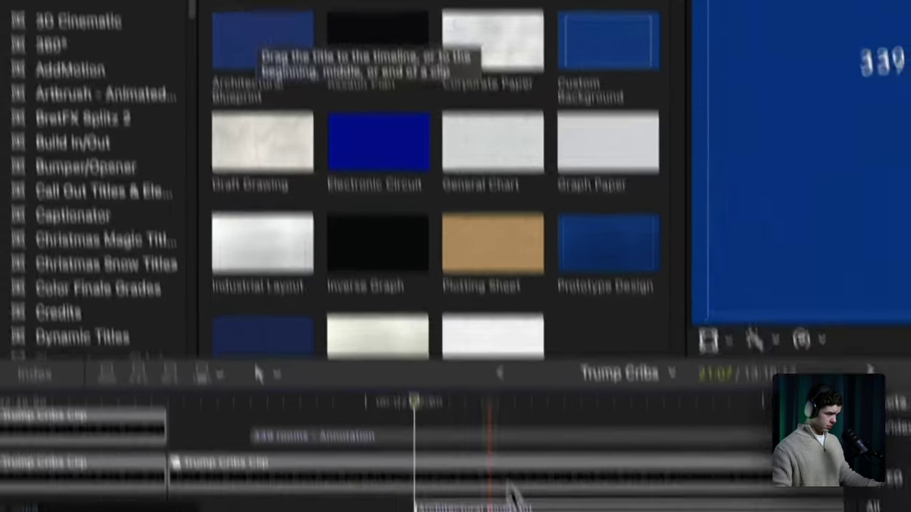
drag(281, 158, 449, 511)
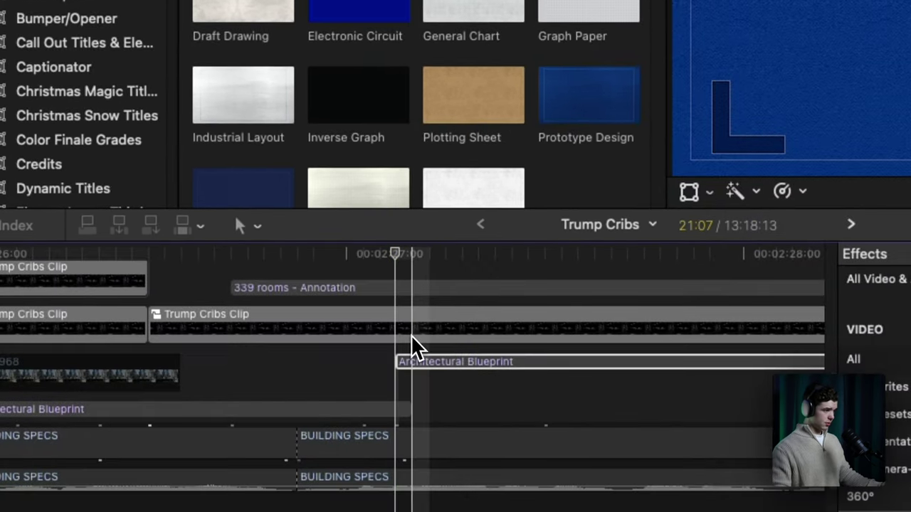
drag(415, 349, 415, 353)
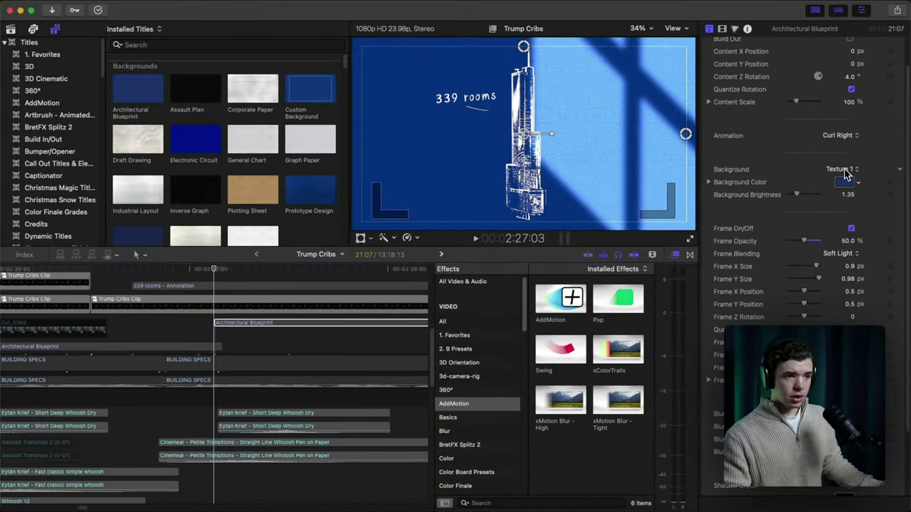
Step: Keep Texture 1 as the blueprint background and turn on Frame On/Off
click(843, 171)
click(815, 163)
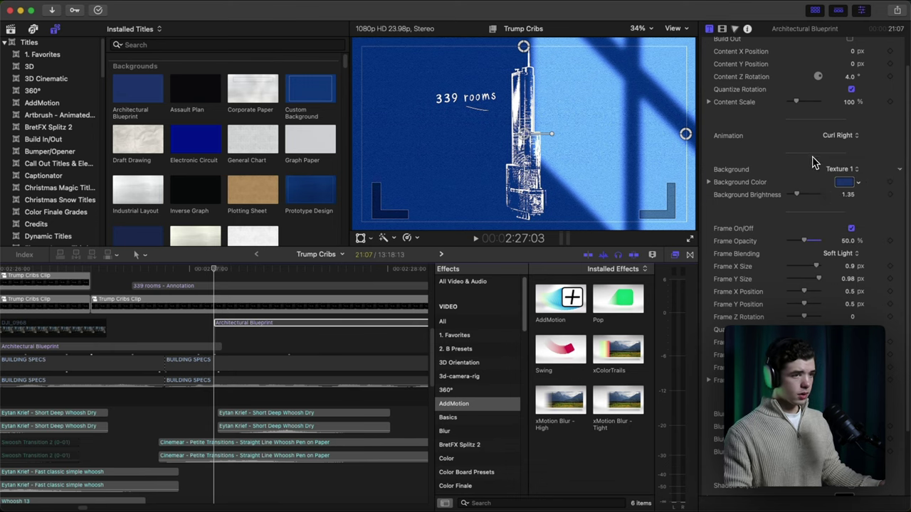
scroll(810, 178, down, 3)
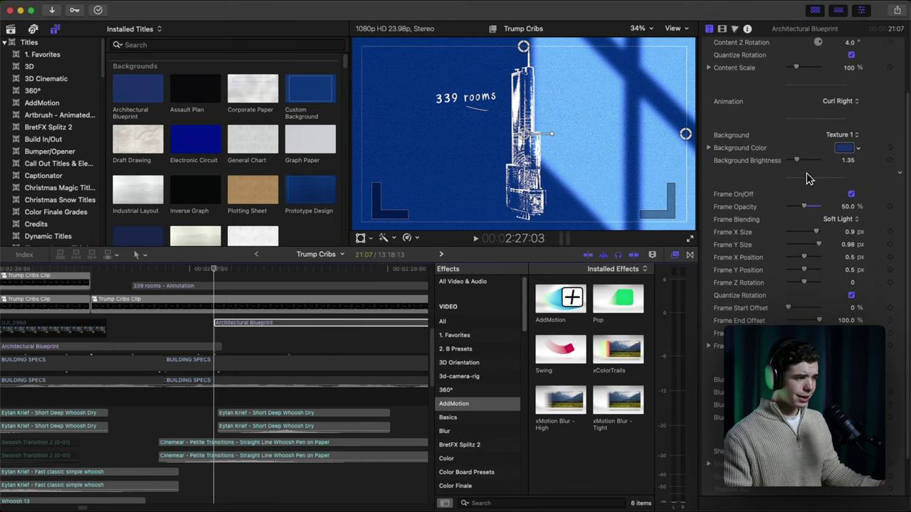
scroll(810, 178, down, 3)
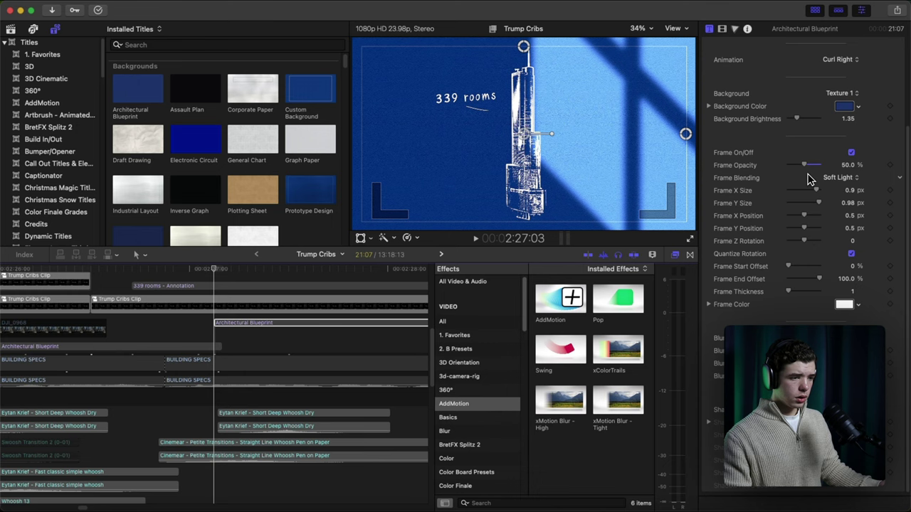
scroll(810, 179, up, 2)
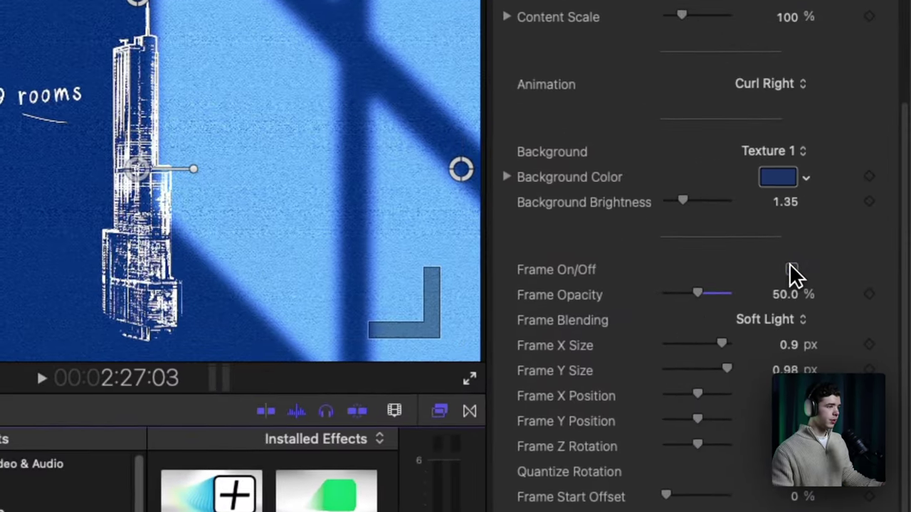
click(792, 271)
scroll(645, 256, up, 10)
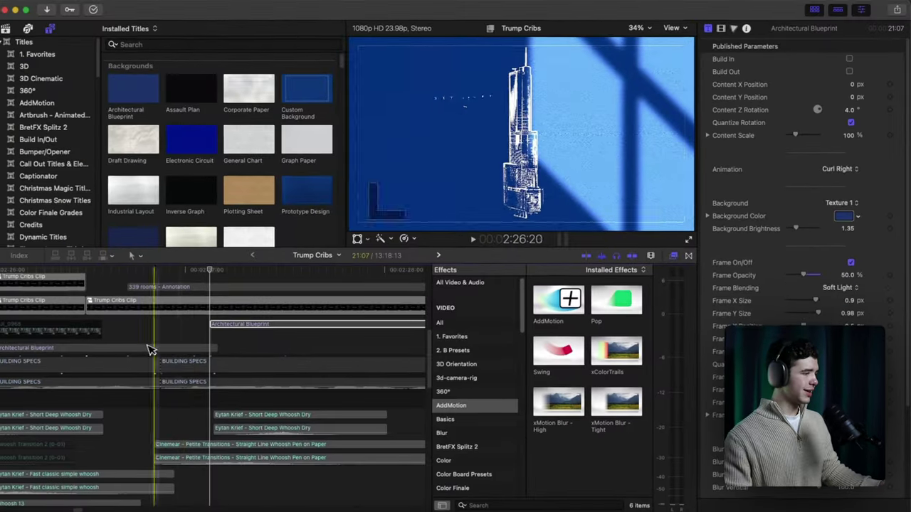
scroll(303, 338, up, 10)
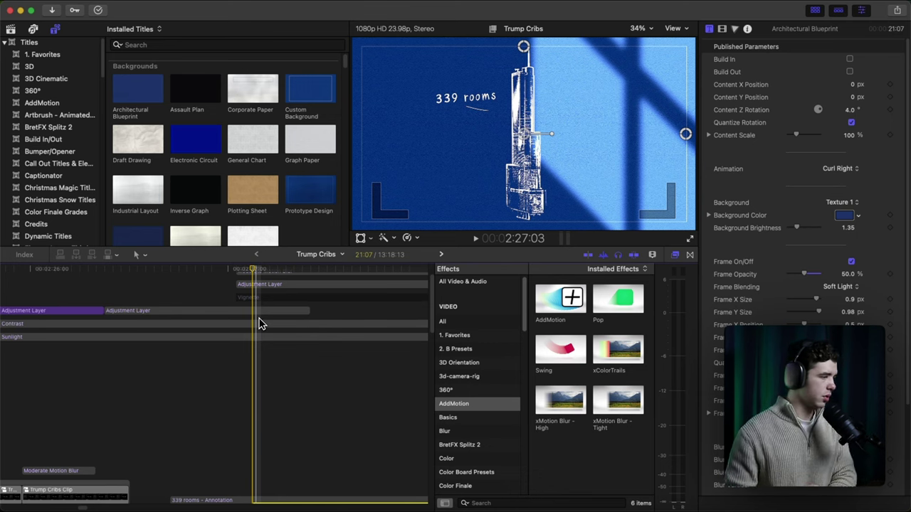
Step: Compare the Contrast and Sunlight adjustments by toggling each off and on with V
click(251, 325)
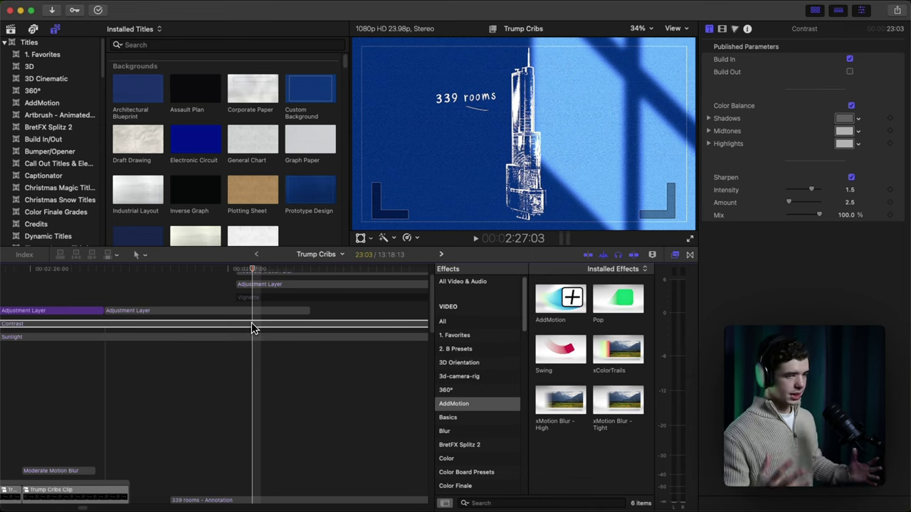
click(251, 324)
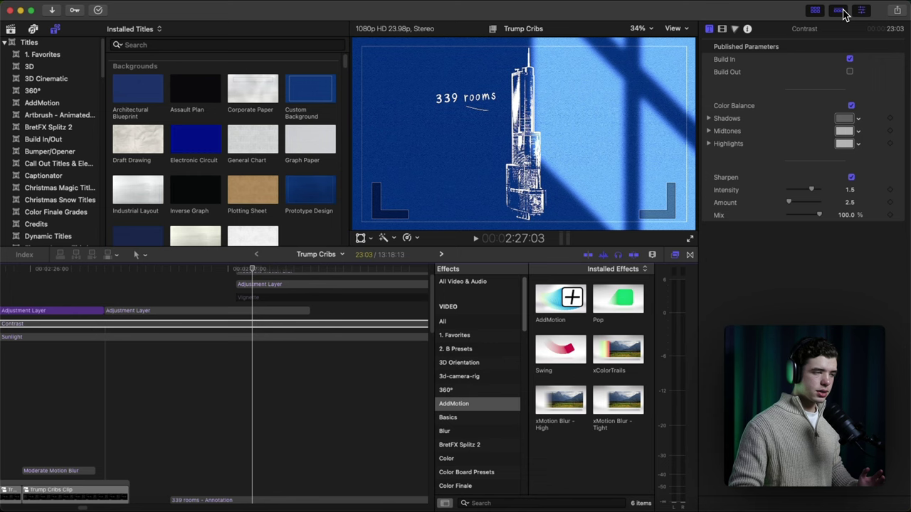
key(v)
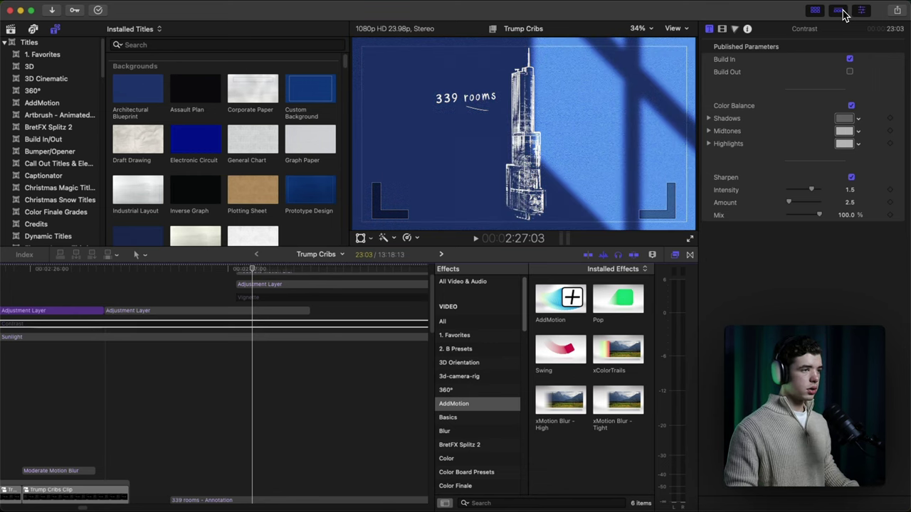
key(v)
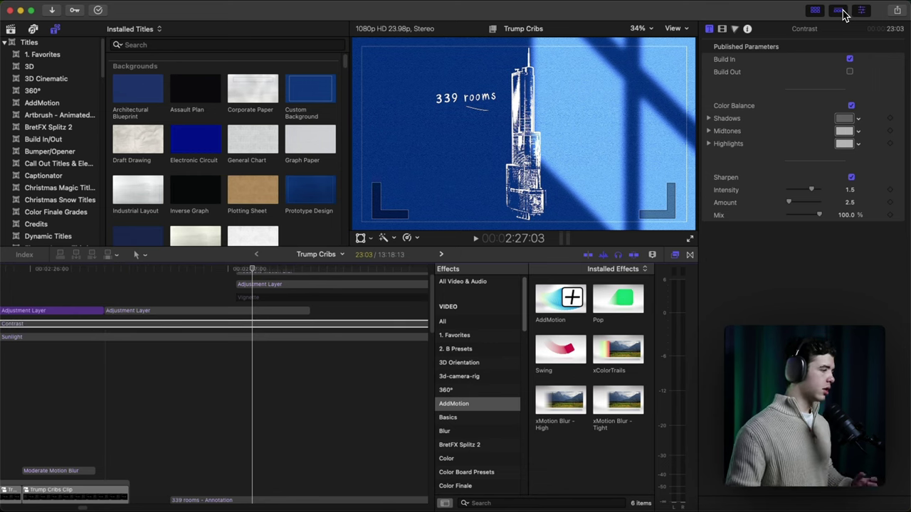
click(254, 337)
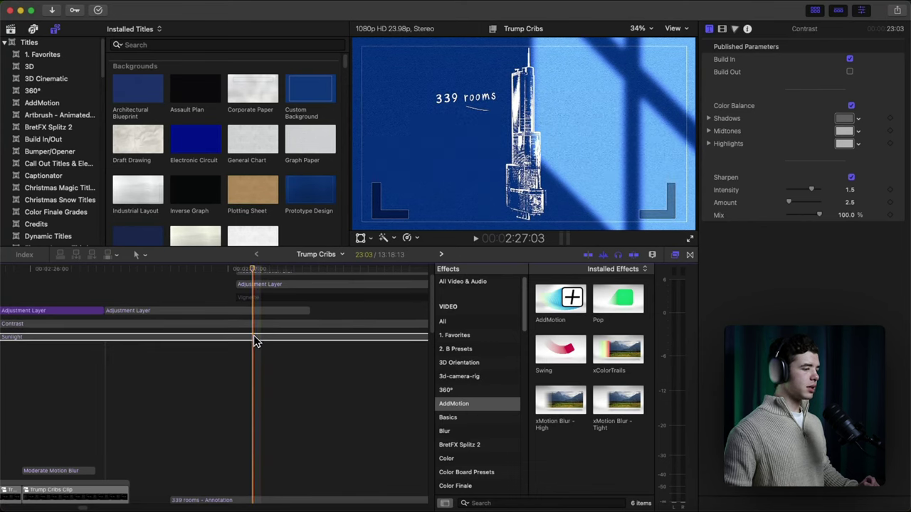
key(v)
key(v)
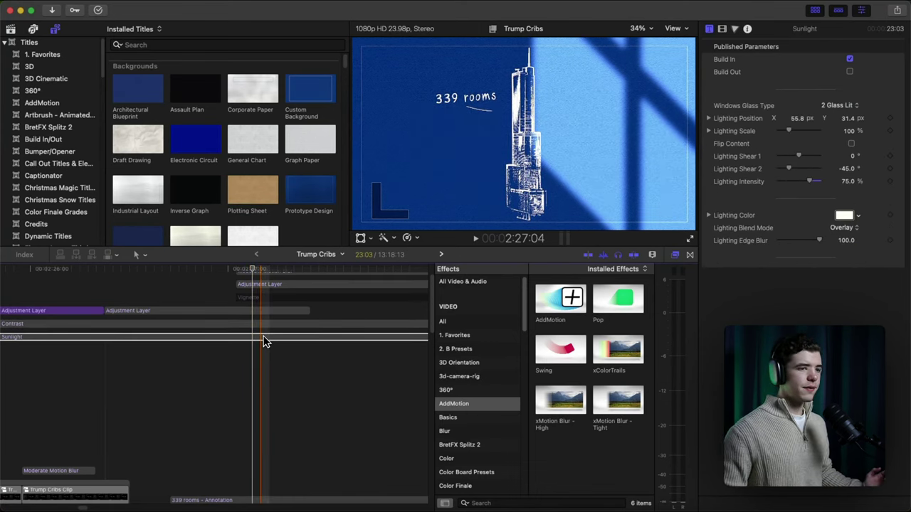
Step: Try '1 Glass Lit' window glass, return to '2 Glass Lit', and preview AddMotion
click(847, 107)
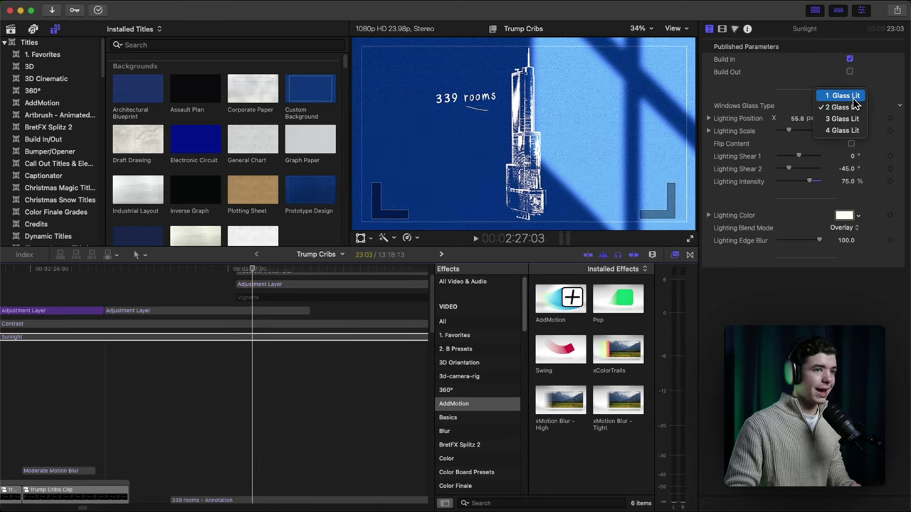
click(854, 98)
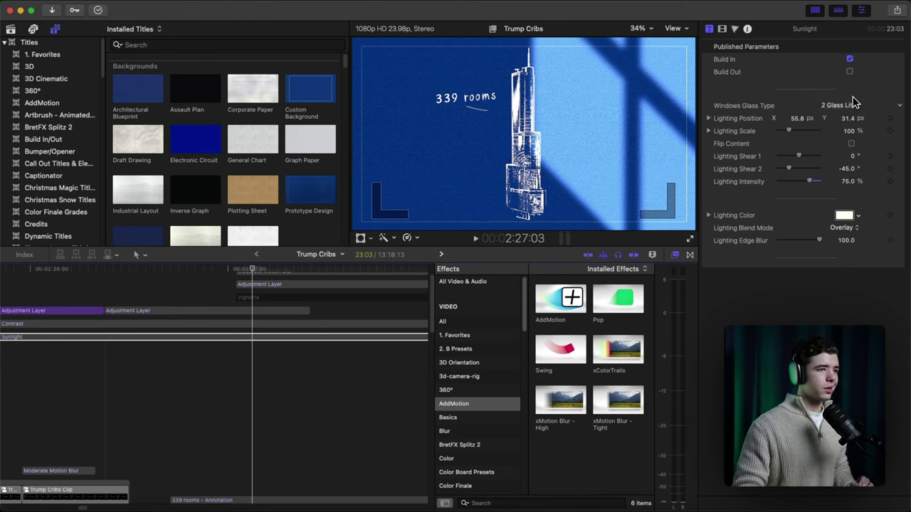
click(847, 105)
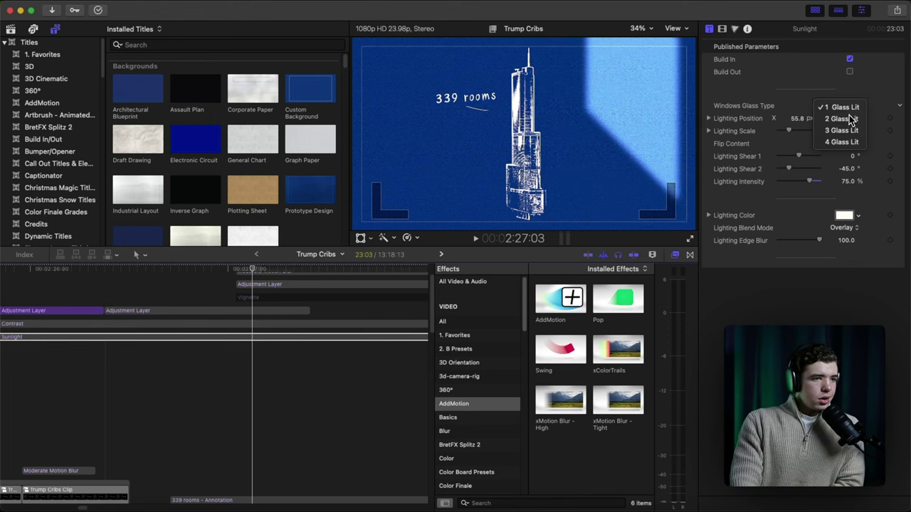
click(847, 121)
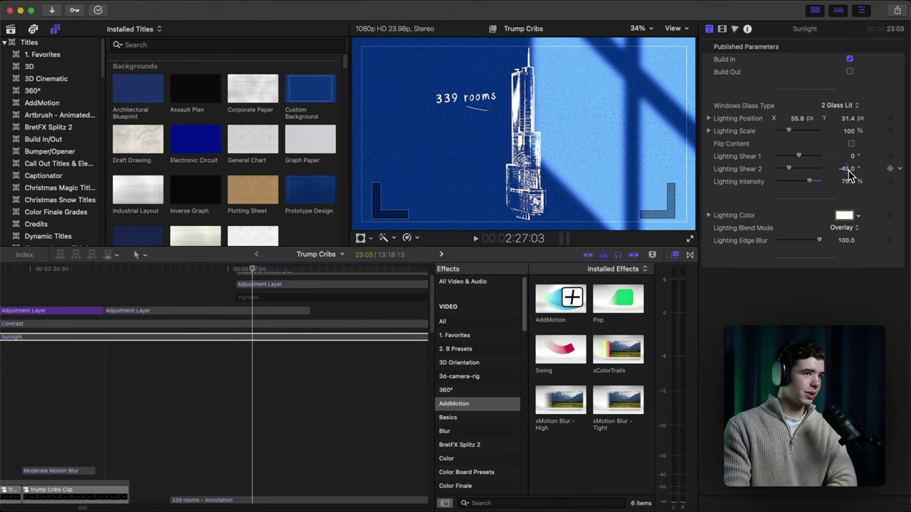
click(561, 299)
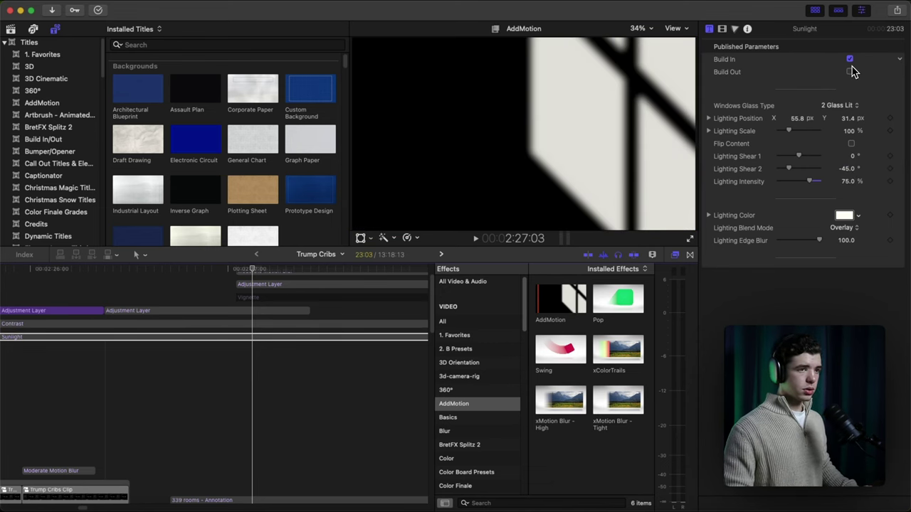
scroll(43, 325, left, 5)
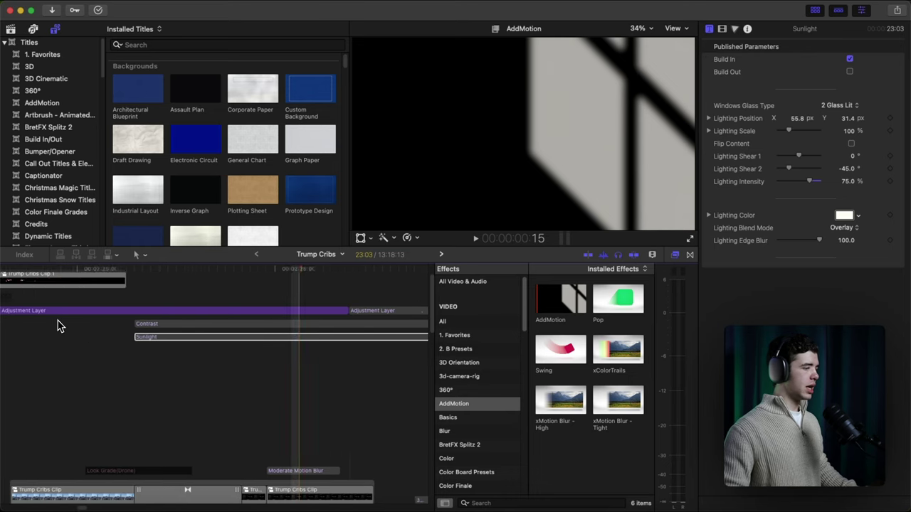
Step: Hide the effects browser and switch the timeline clips to a compact appearance
scroll(59, 326, left, 2)
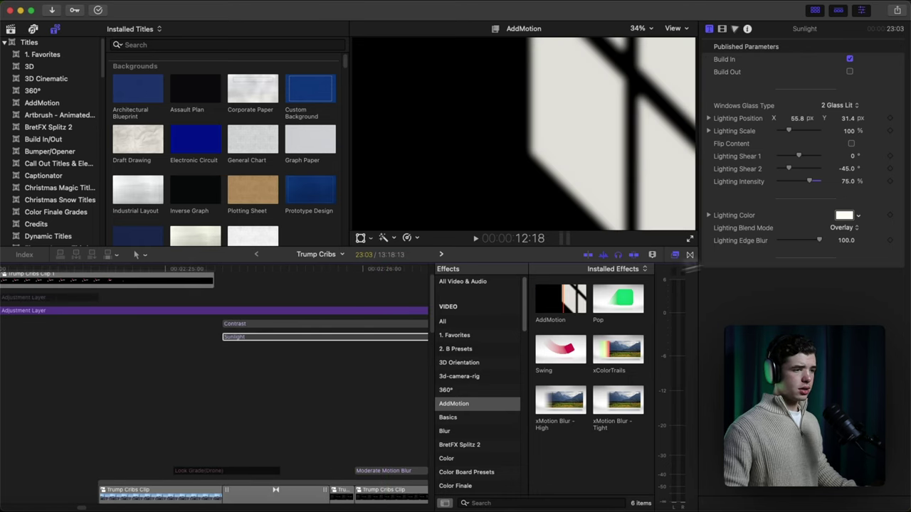
click(675, 254)
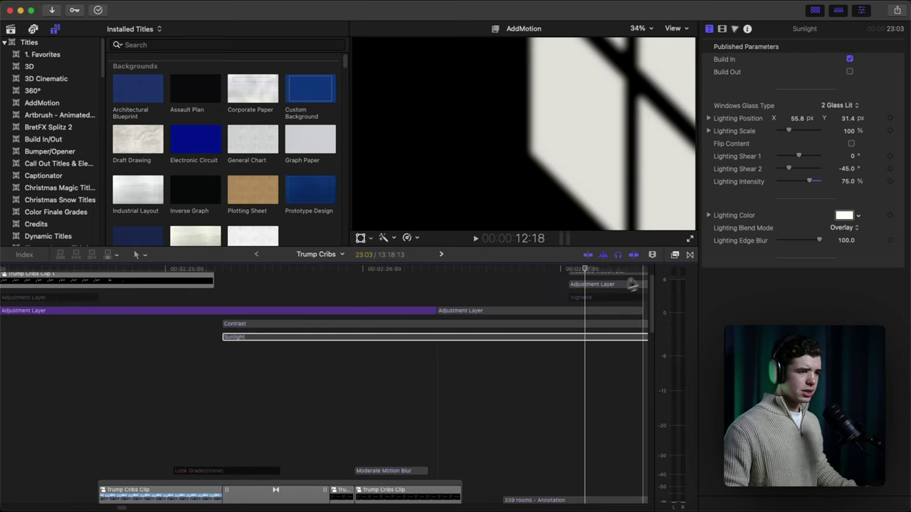
click(652, 254)
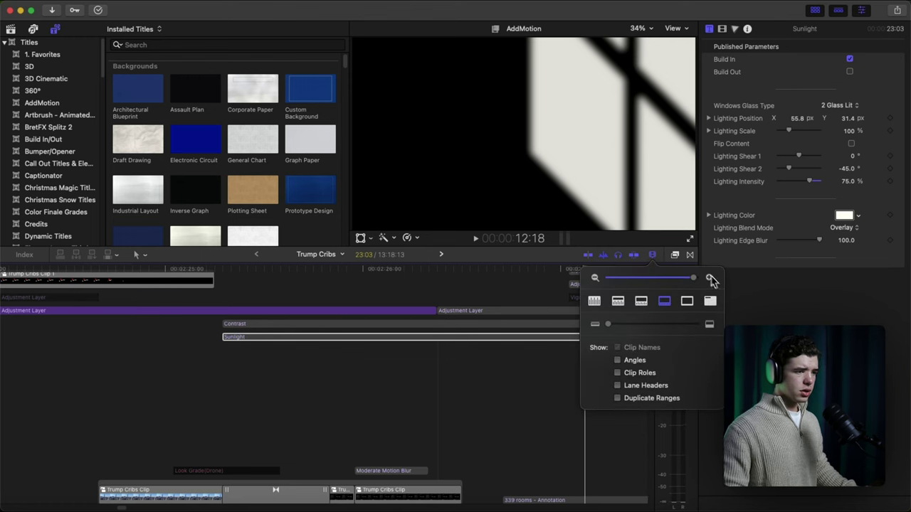
click(710, 302)
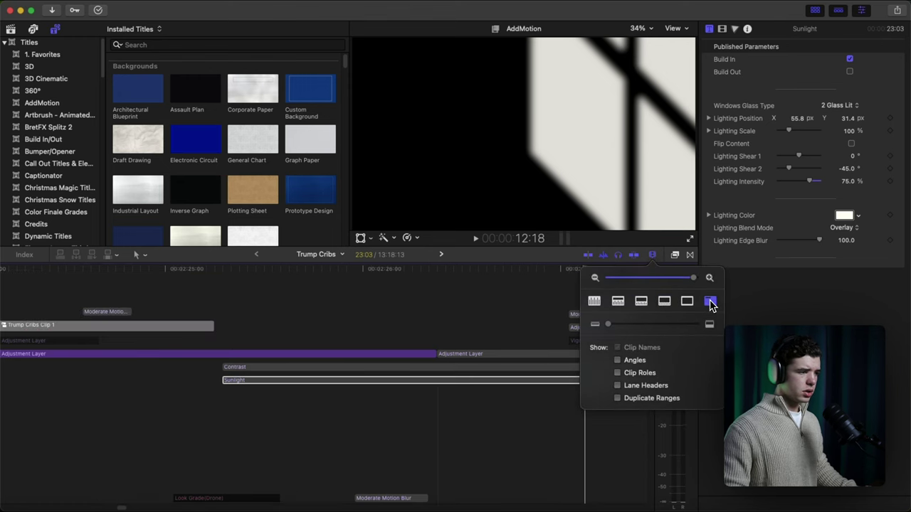
click(661, 262)
Step: Select the long Adjustment Layer at 2:26:01 and keep its AddMotion move on Hold A (XYZ)
scroll(337, 390, down, 5)
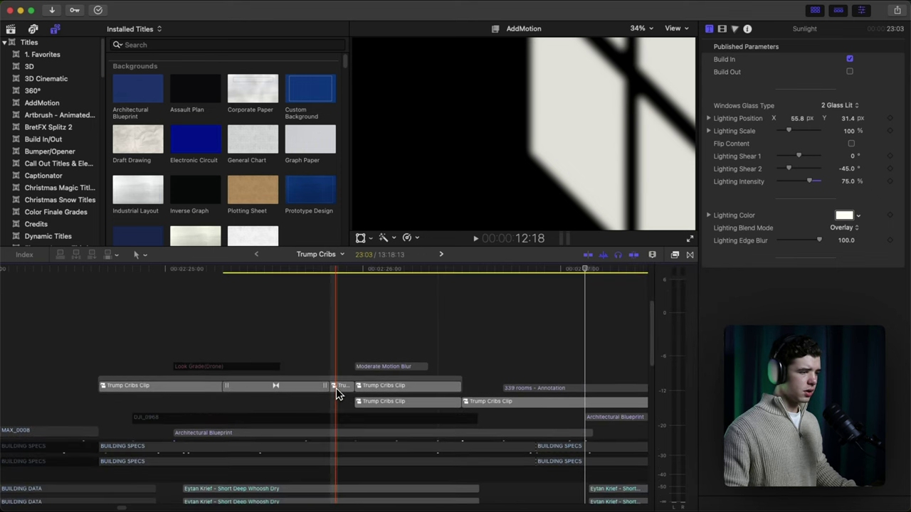
scroll(336, 388, up, 4)
key(c)
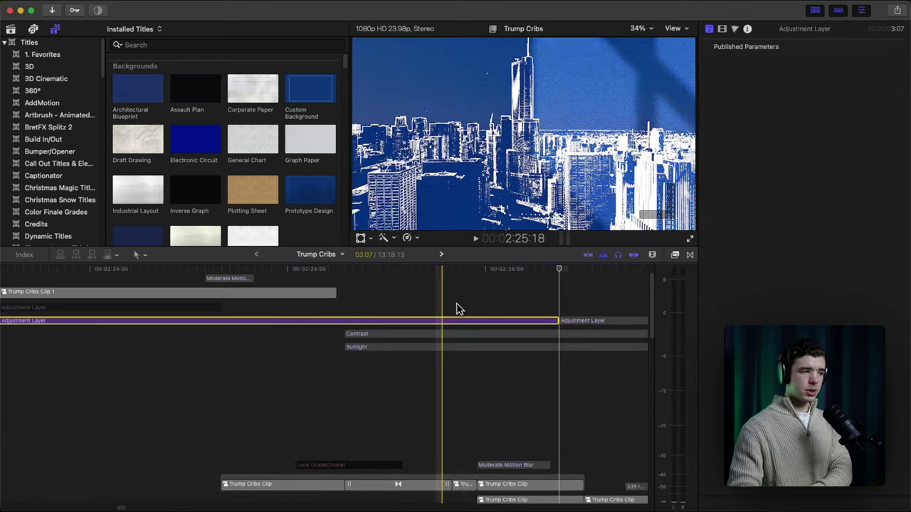
click(497, 298)
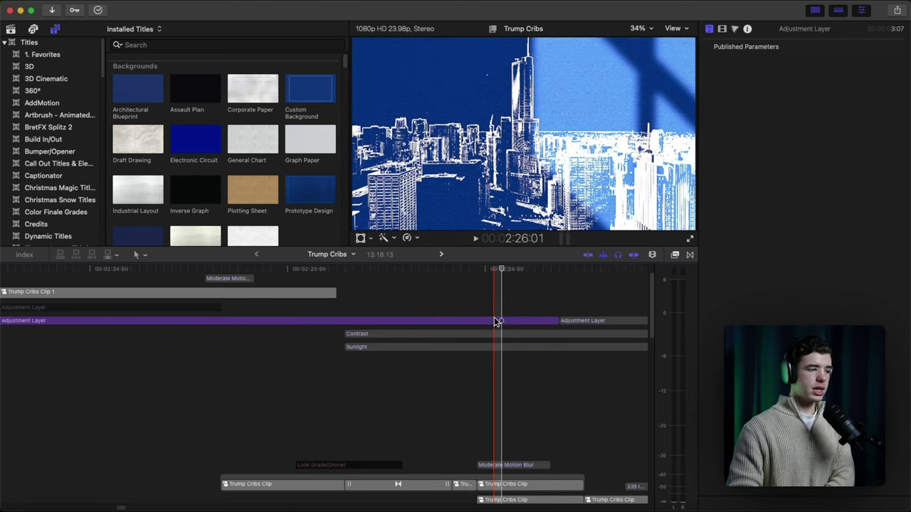
click(494, 319)
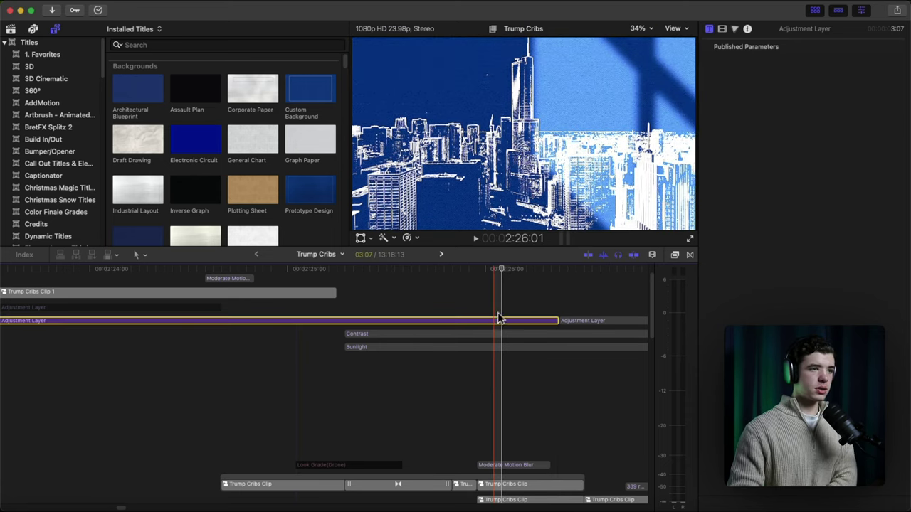
click(721, 30)
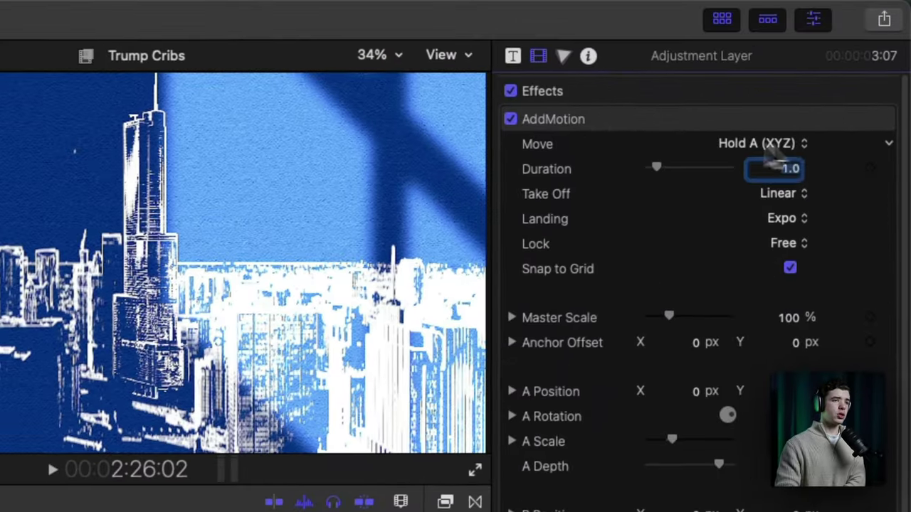
click(760, 145)
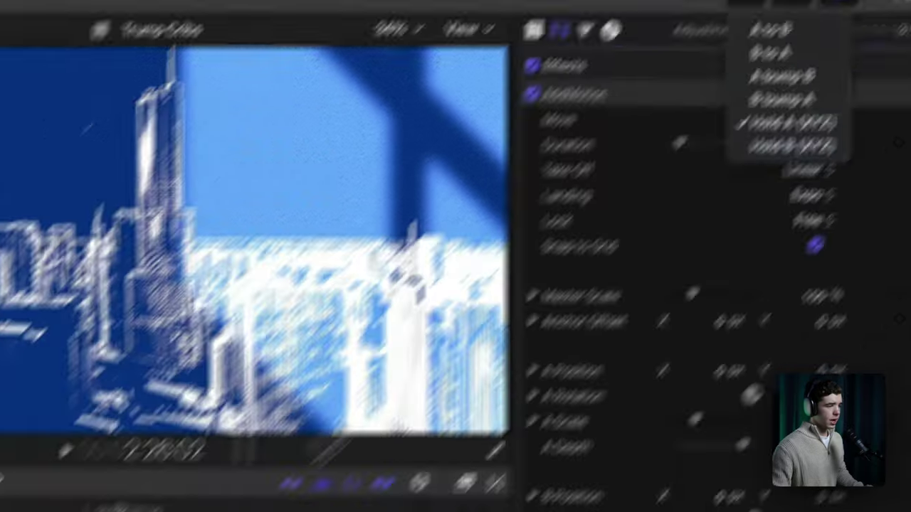
click(742, 80)
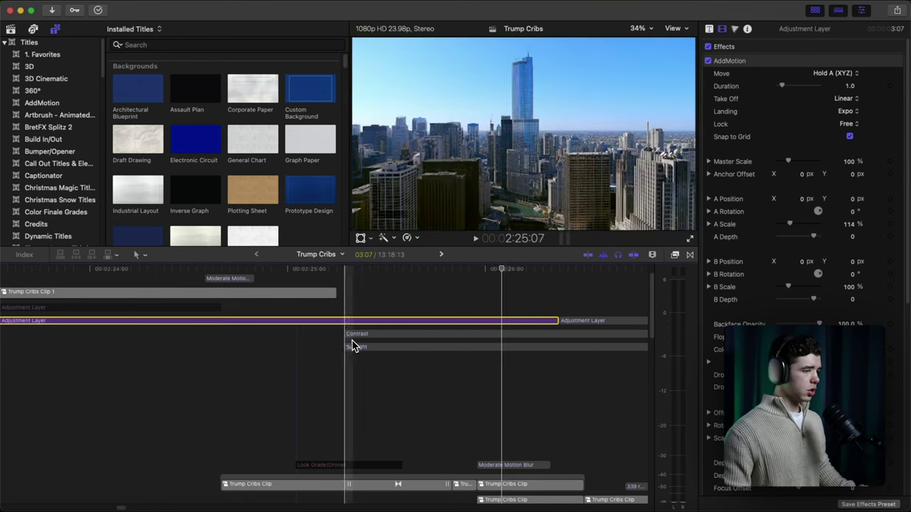
Step: Toggle the adjustment layer off and on to compare the 114% push-in with the unscaled frame
scroll(323, 348, right, 5)
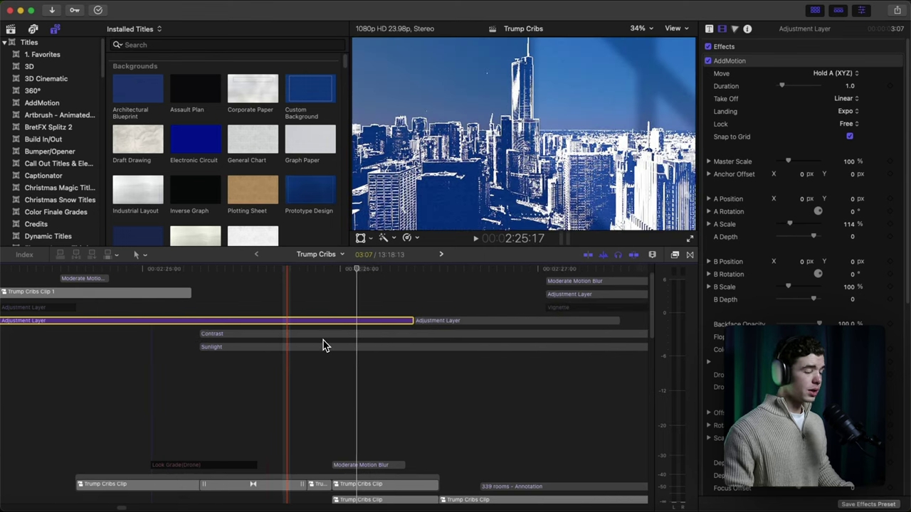
scroll(324, 346, left, 2)
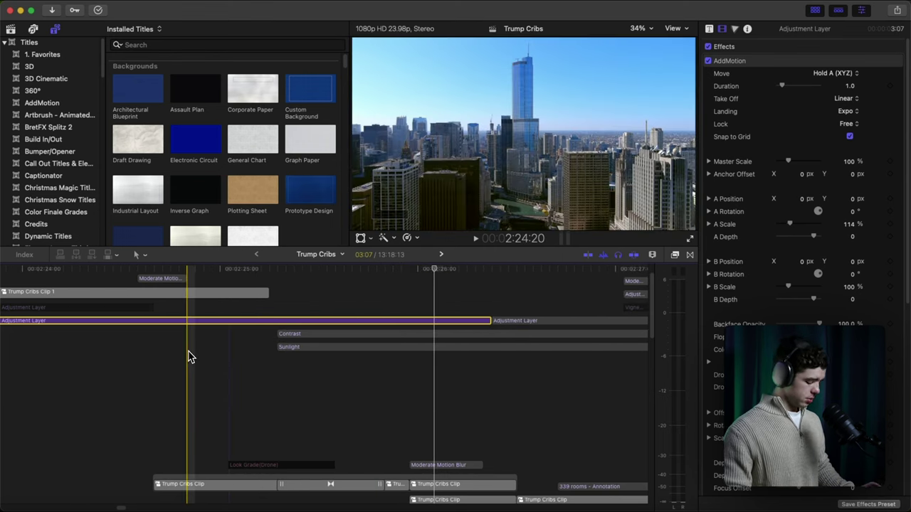
scroll(190, 356, down, 2)
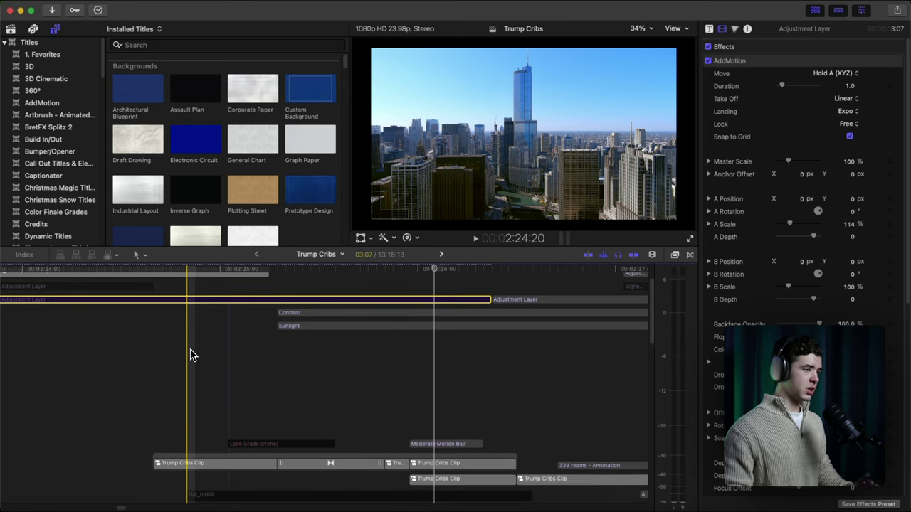
scroll(191, 356, up, 2)
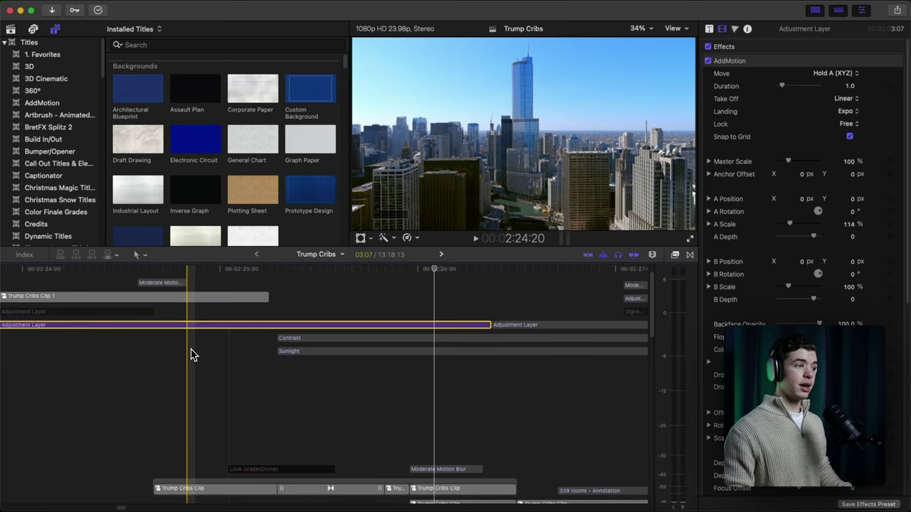
key(v)
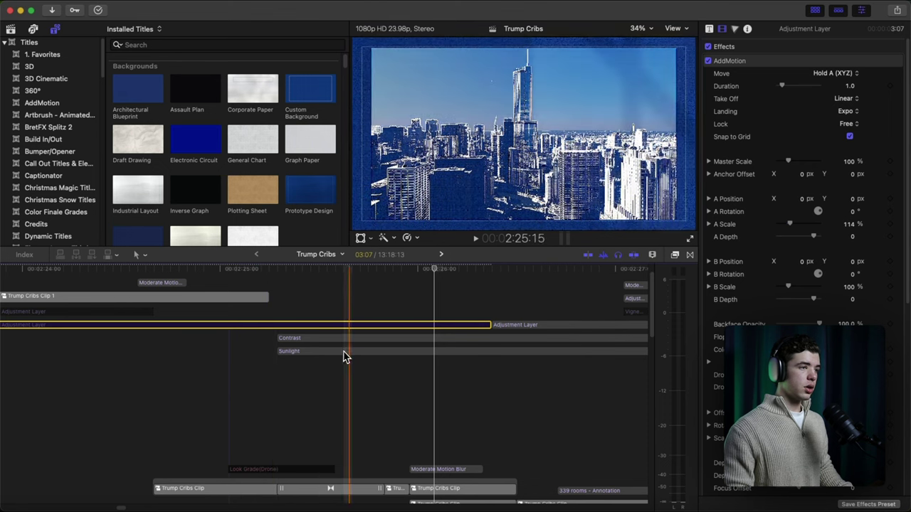
key(v)
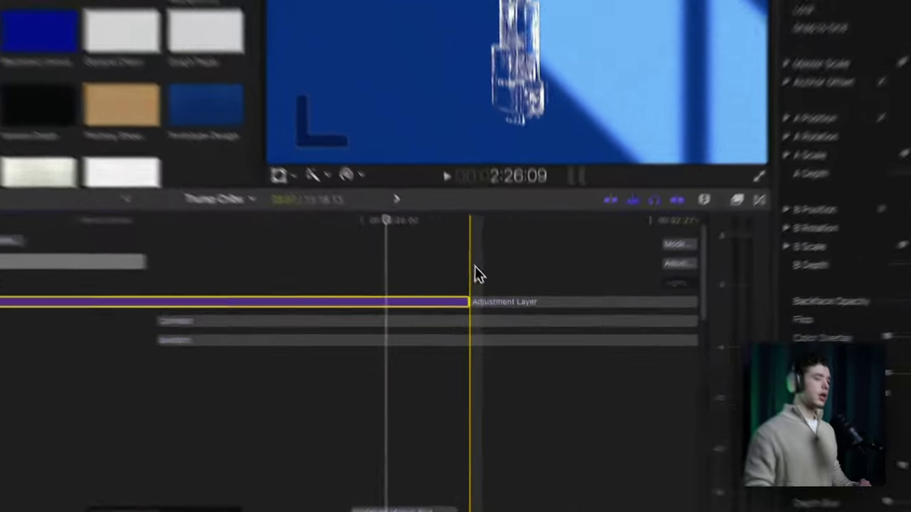
click(502, 325)
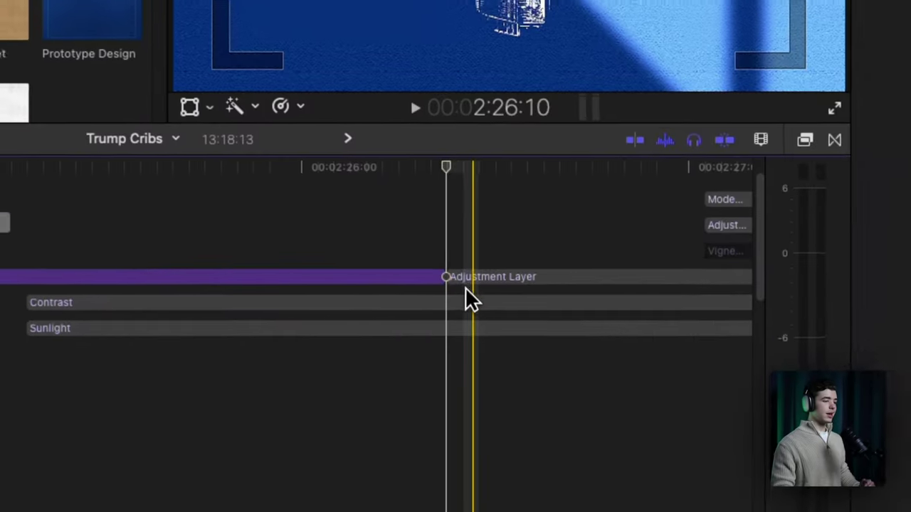
Step: Disable the next adjustment layer to preview the shot without its A-to-B move
key(v)
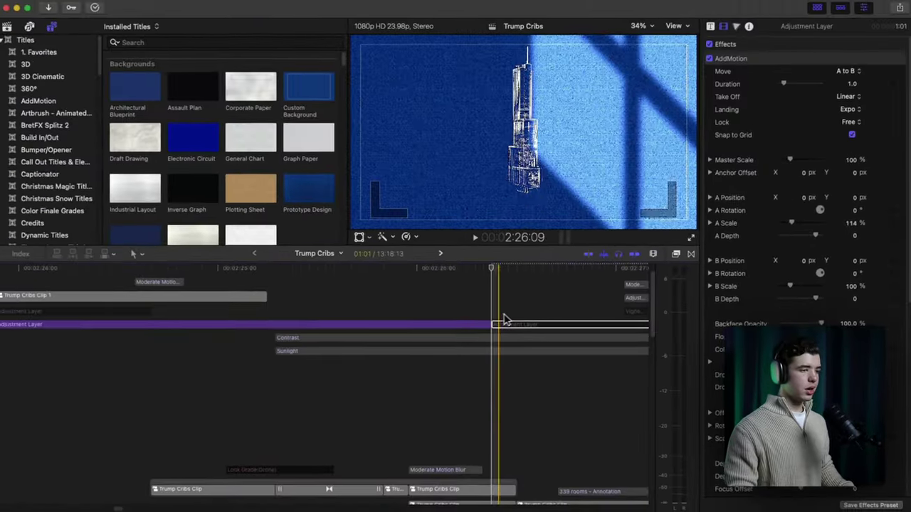
scroll(549, 334, down, 2)
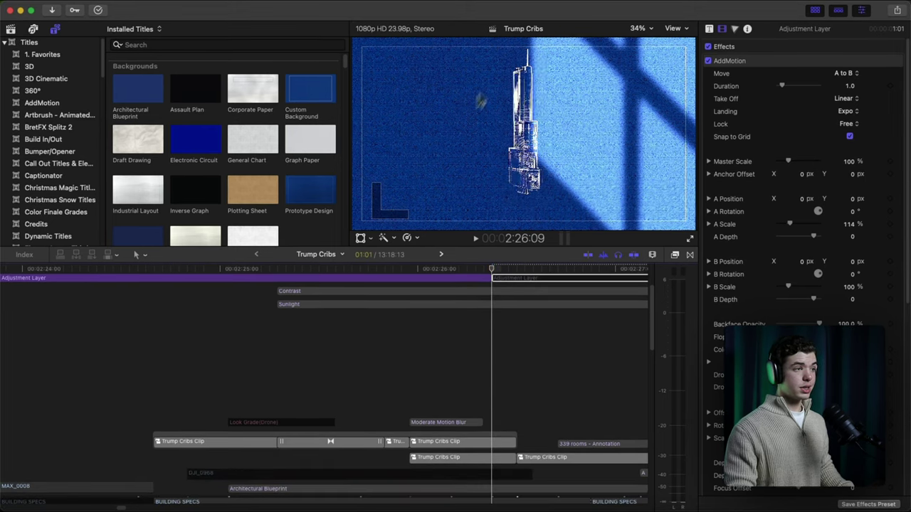
scroll(519, 356, down, 1)
scroll(483, 387, right, 3)
scroll(434, 391, right, 1)
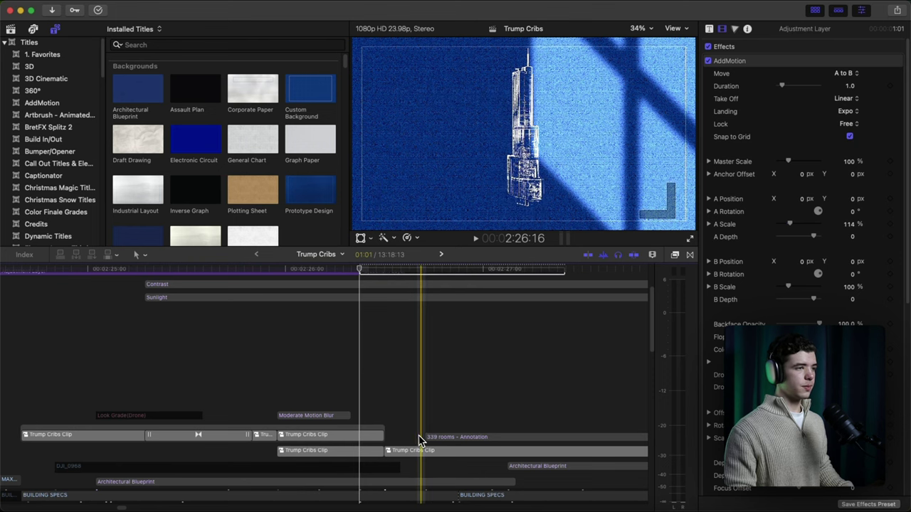
scroll(420, 409, up, 4)
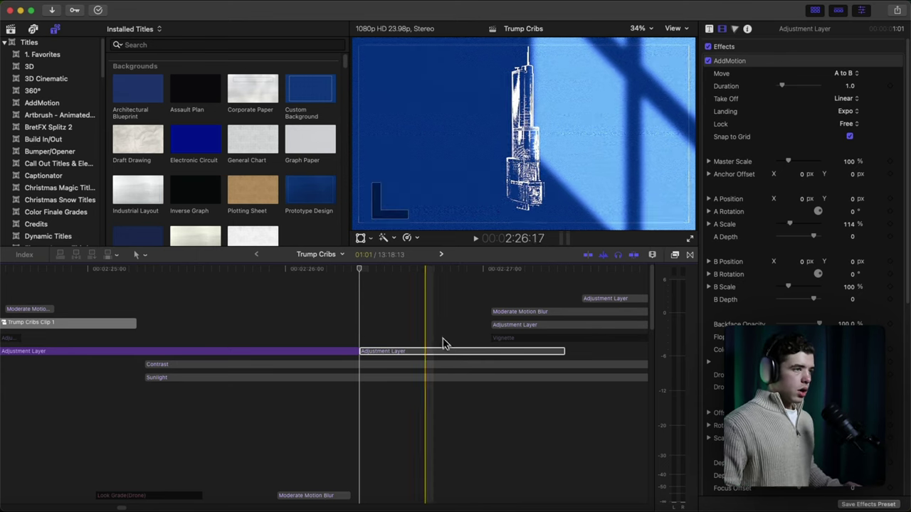
Step: Inspect the adjustment layer's 114% to 100% move, then select the Moderate Motion Blur clip
click(400, 339)
click(399, 350)
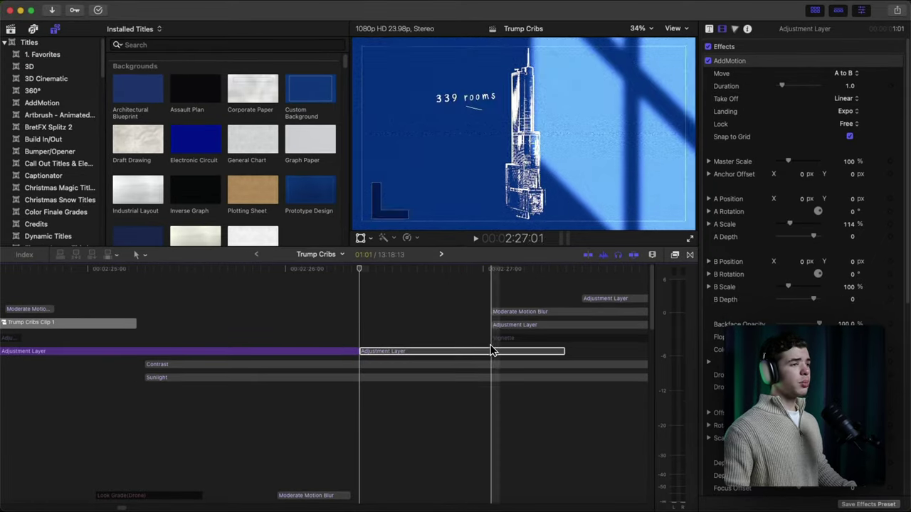
click(470, 325)
click(497, 312)
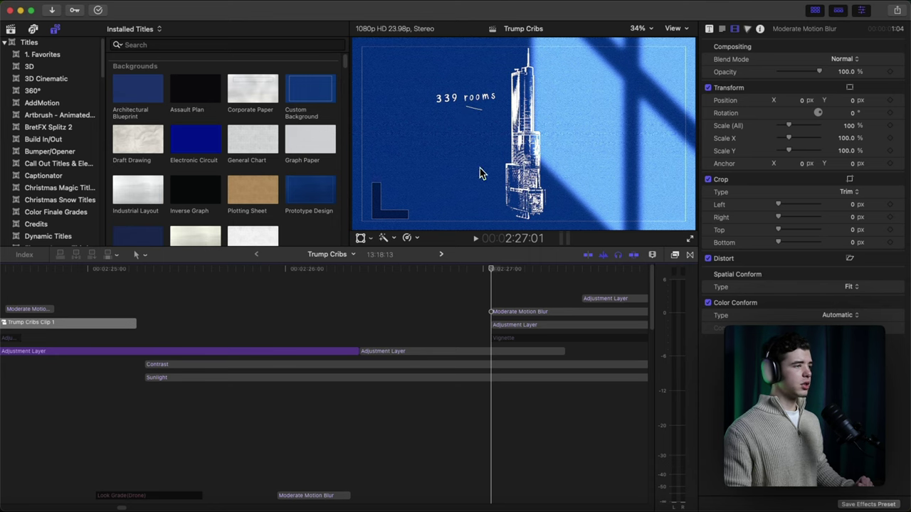
Step: Jump back to the start of the '339 rooms - Annotation' title and select it
scroll(264, 167, down, 10)
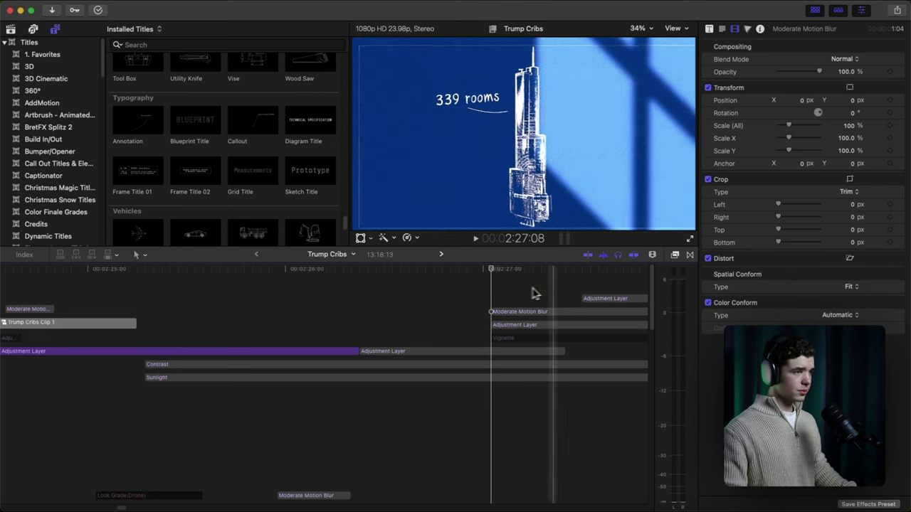
scroll(551, 292, right, 5)
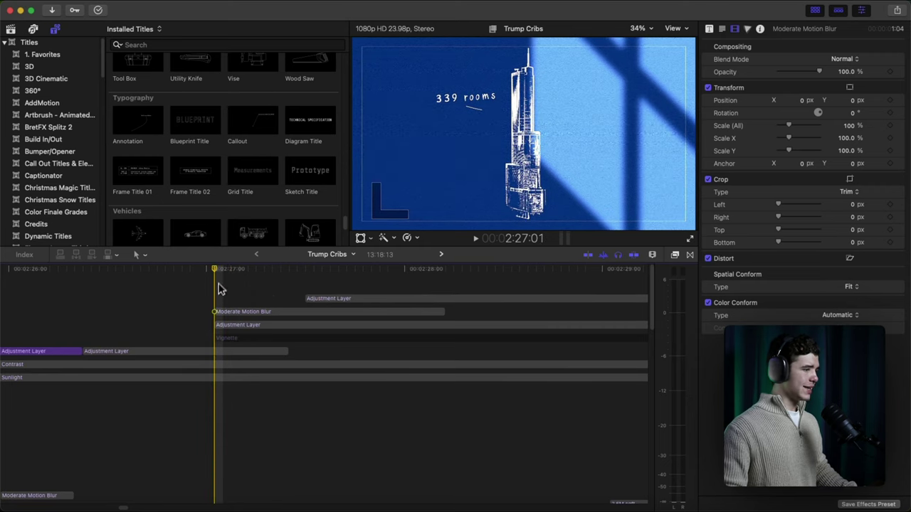
scroll(212, 309, down, 10)
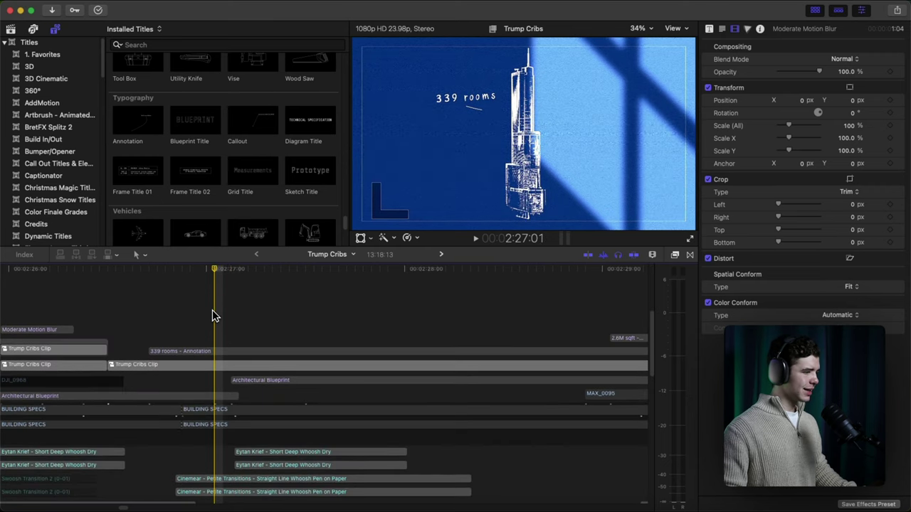
scroll(213, 309, up, 2)
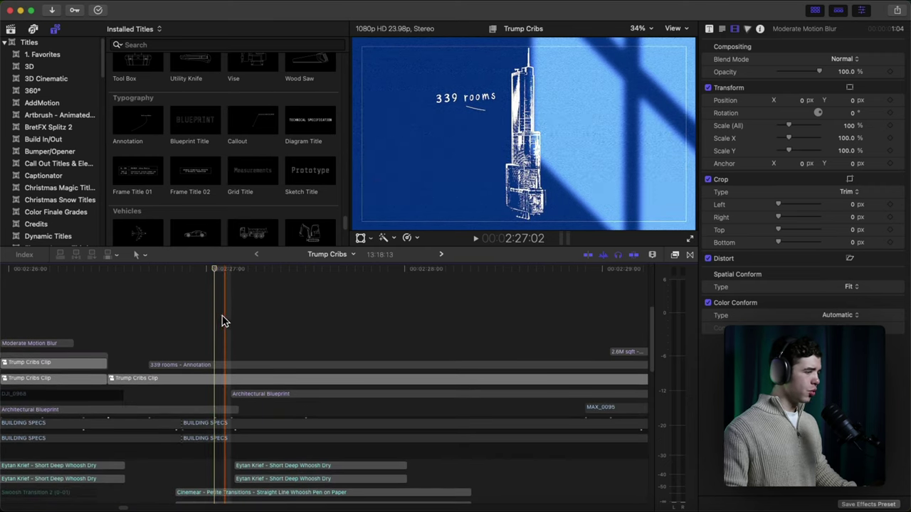
key(Up)
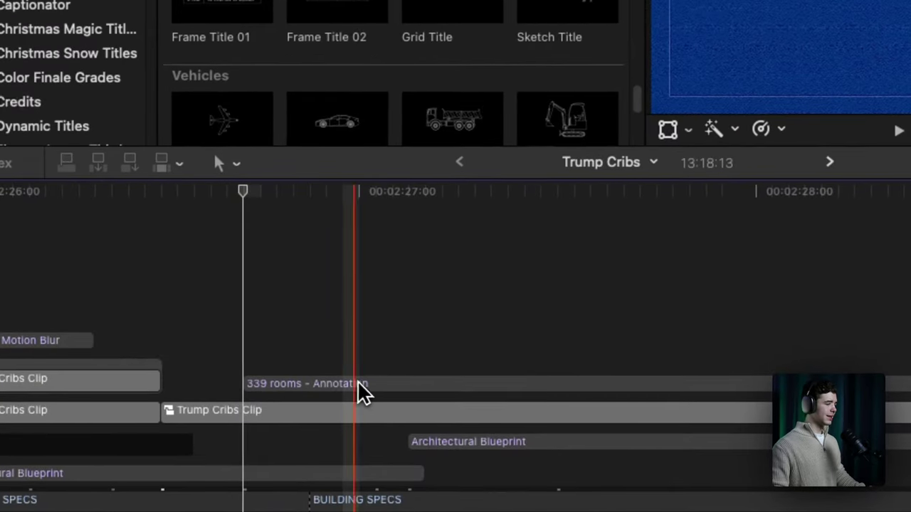
click(360, 388)
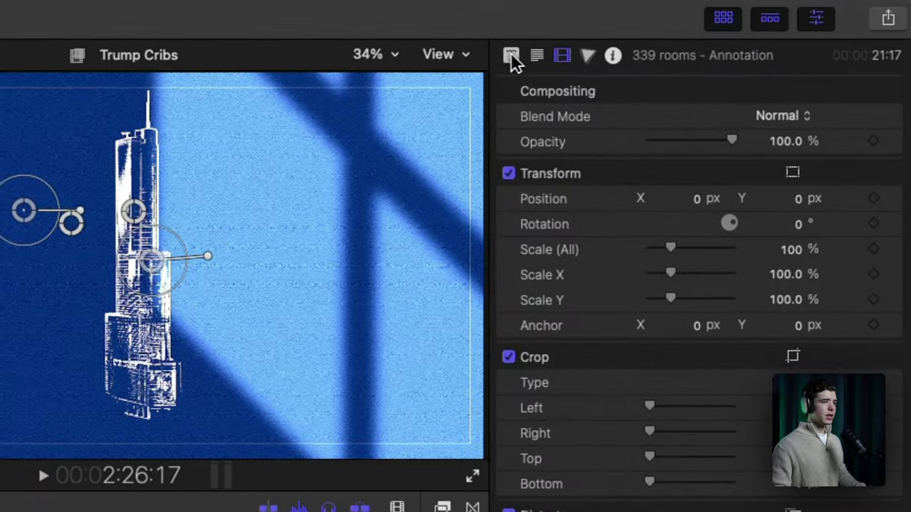
Step: Drag the 339 rooms annotation's crosshair point up and to the left in the viewer
click(512, 55)
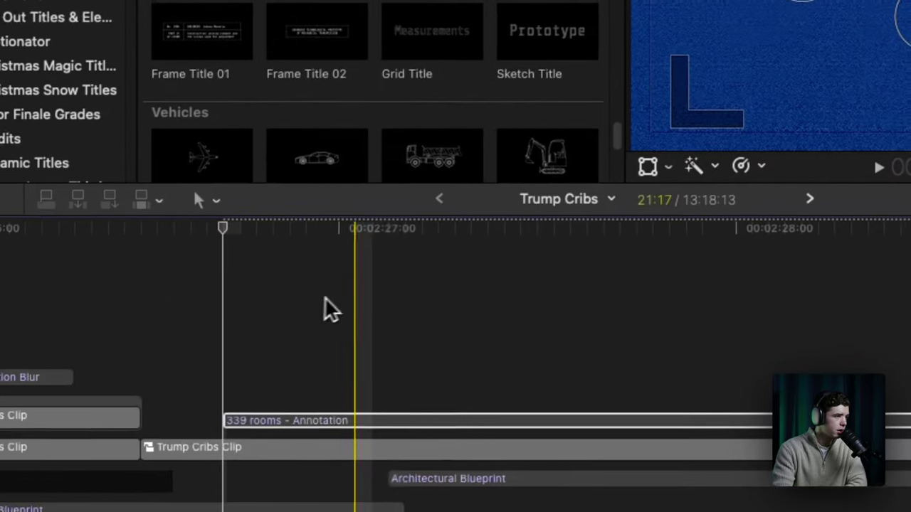
click(538, 334)
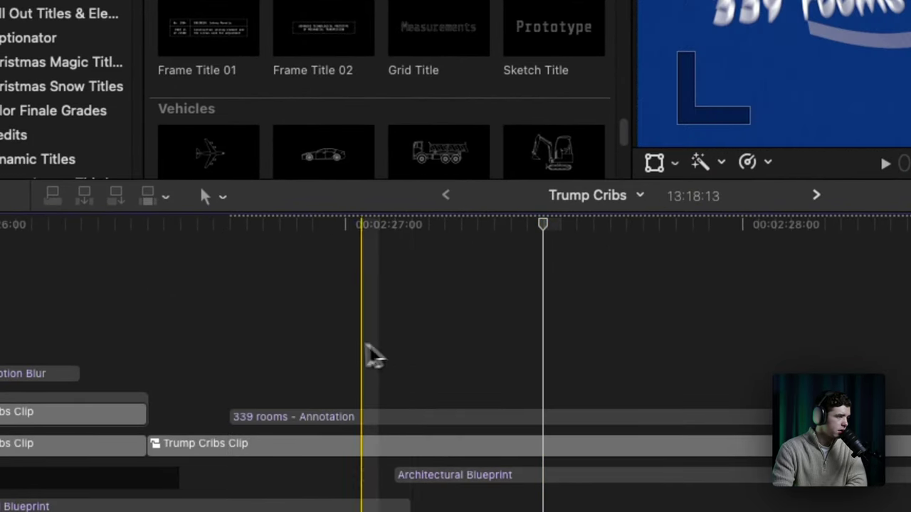
click(389, 338)
click(380, 417)
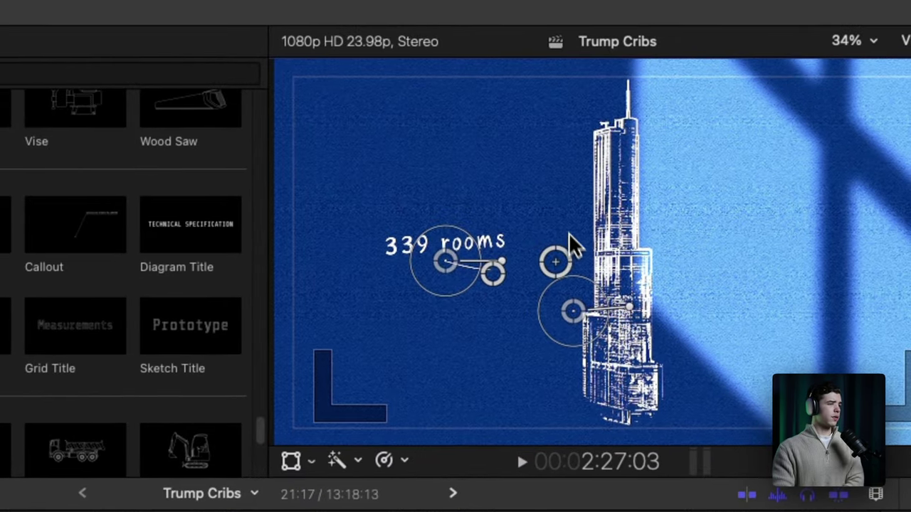
mouse_move(568, 235)
mouse_down()
mouse_move(555, 196)
mouse_move(513, 164)
mouse_move(417, 151)
mouse_up()
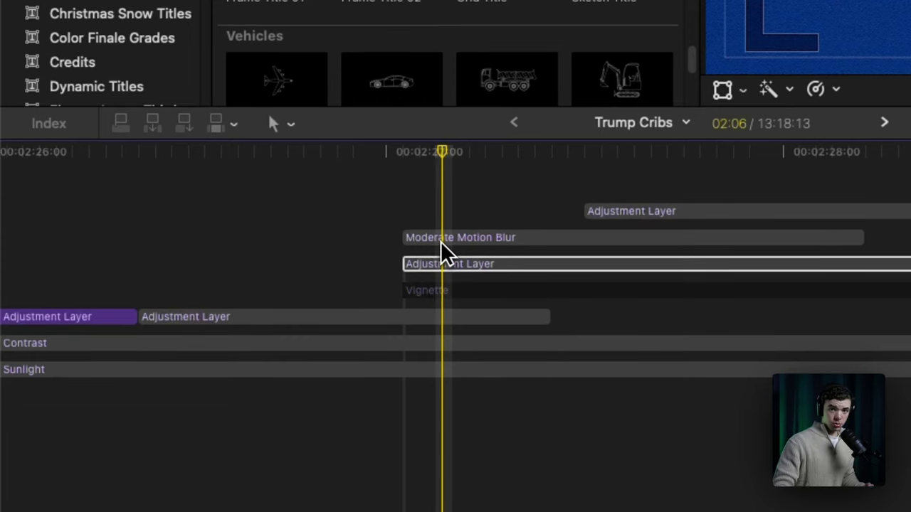
click(619, 211)
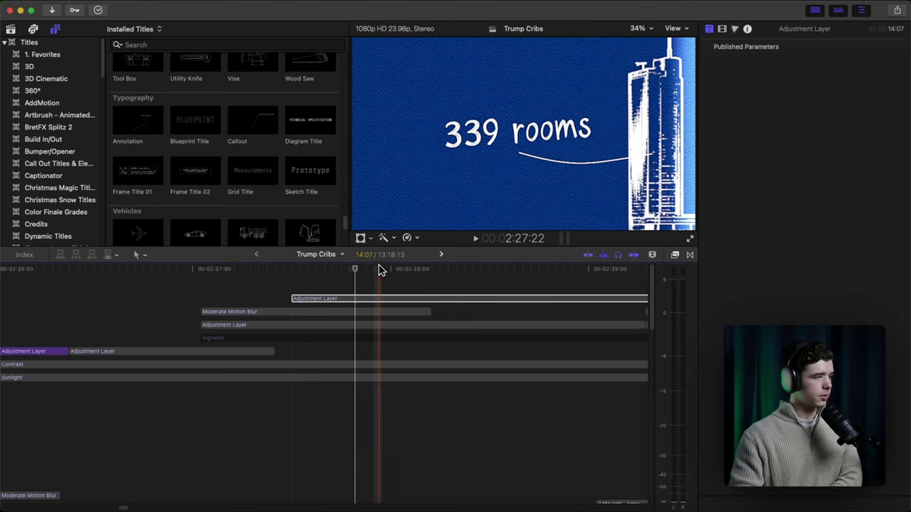
Step: Select the top adjustment layer's 105mm Handheld effect and browse the Favorites effects category
click(723, 29)
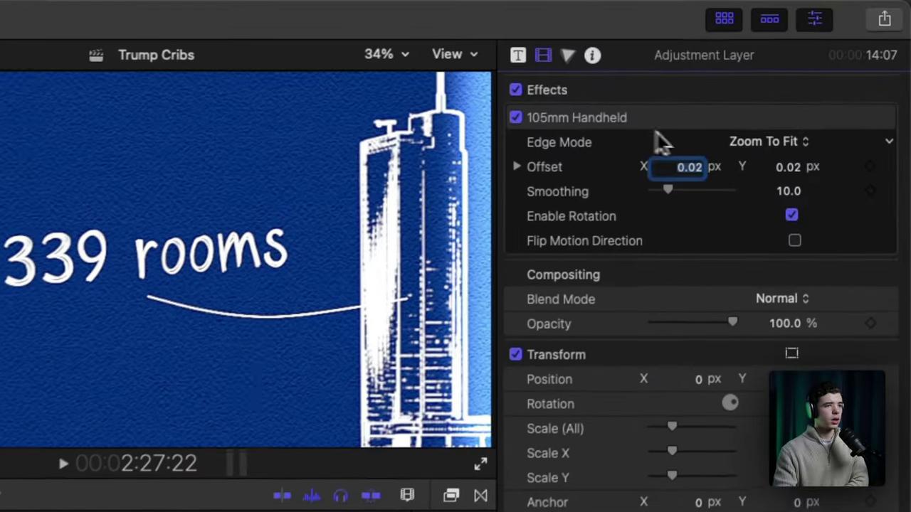
click(773, 61)
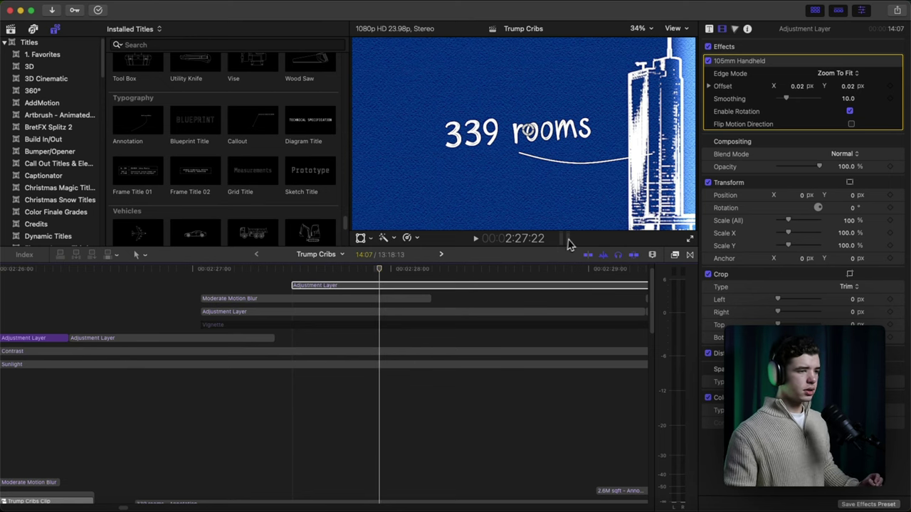
click(675, 255)
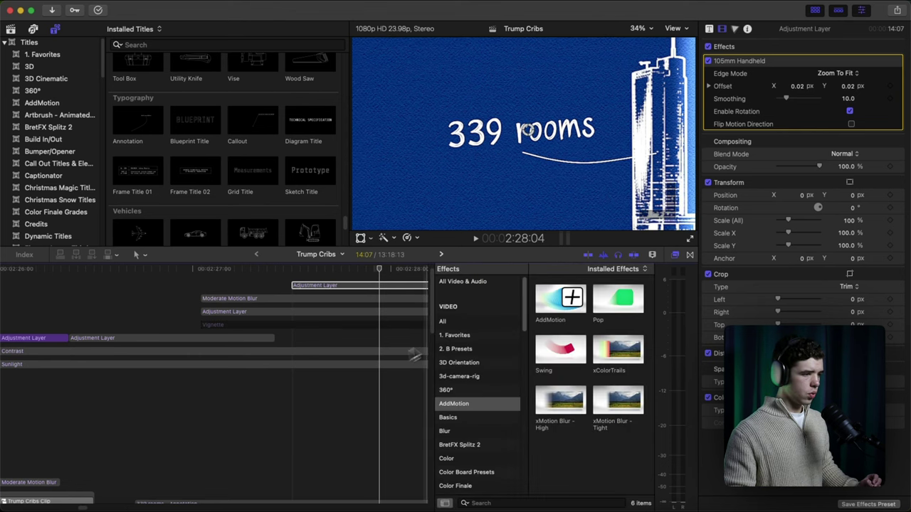
click(454, 340)
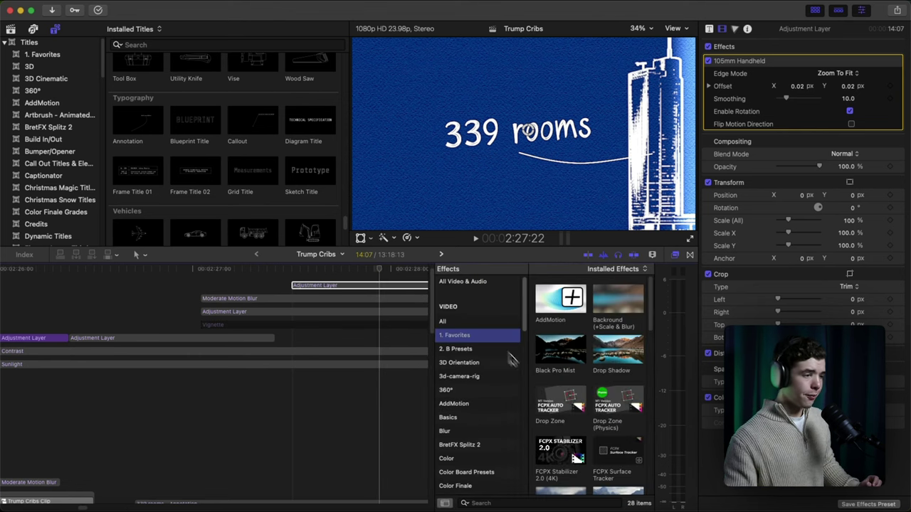
scroll(557, 388, down, 10)
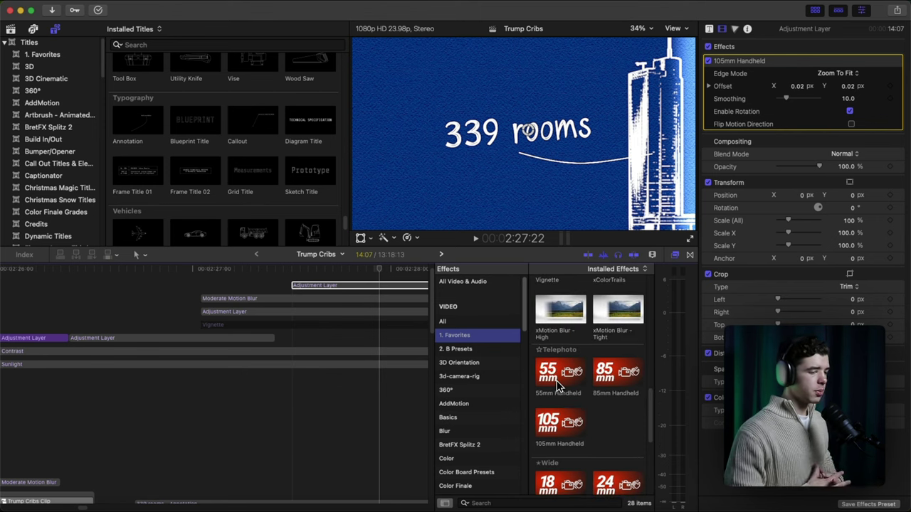
scroll(612, 422, down, 3)
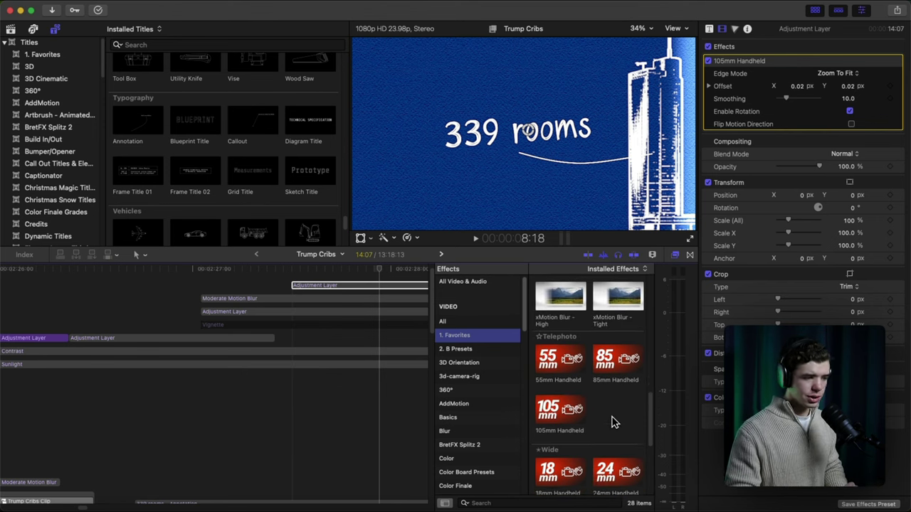
scroll(612, 422, down, 1)
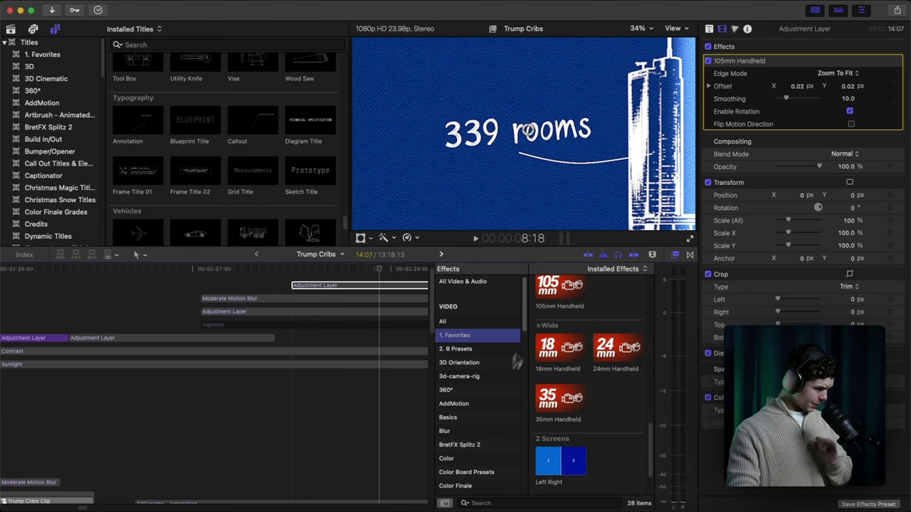
scroll(609, 394, up, 3)
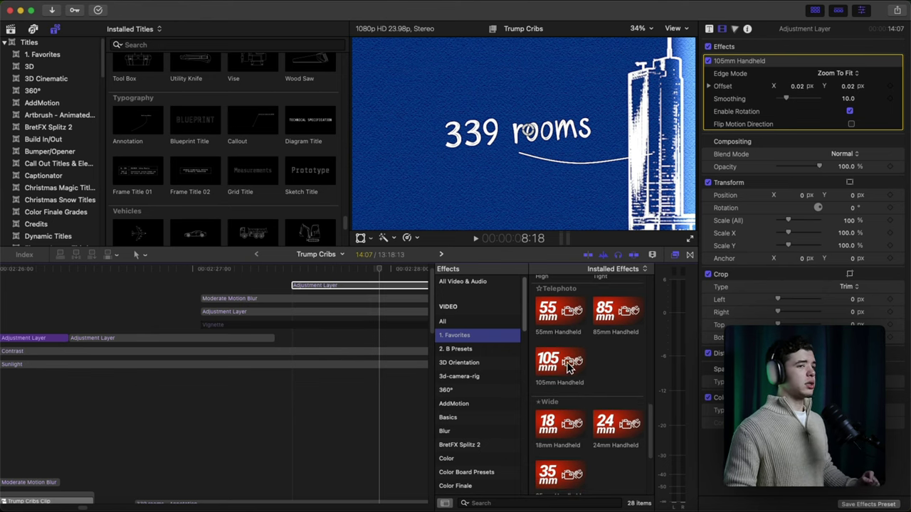
Step: Try Edge Mode None and Repeat, then settle on Zoom To Fit to hide blank borders
click(857, 75)
click(858, 97)
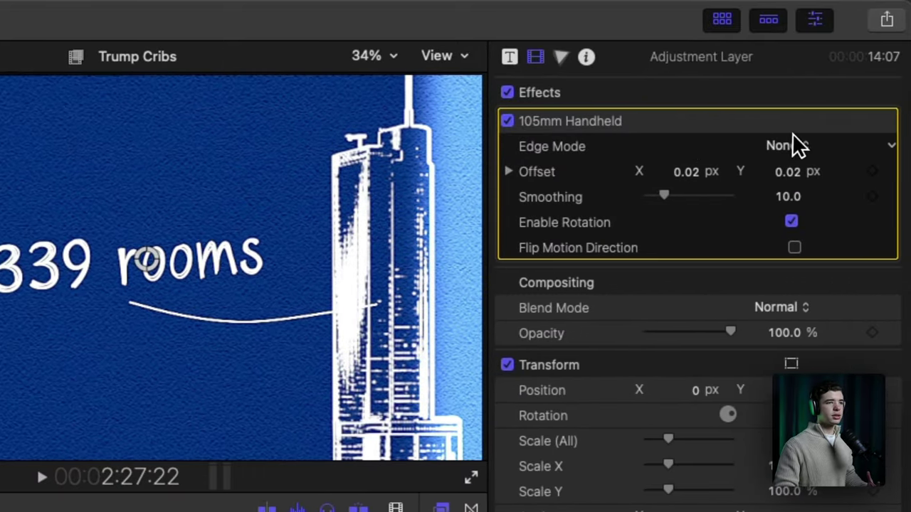
click(787, 135)
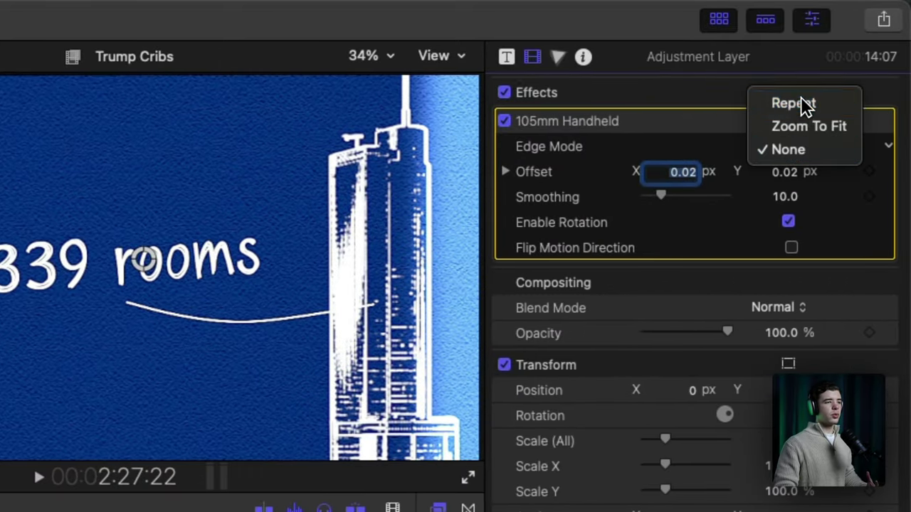
click(807, 106)
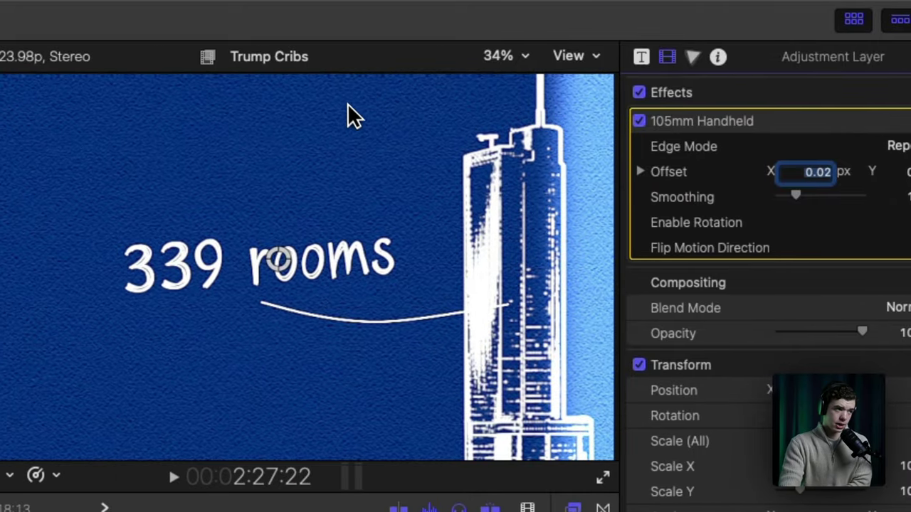
click(854, 20)
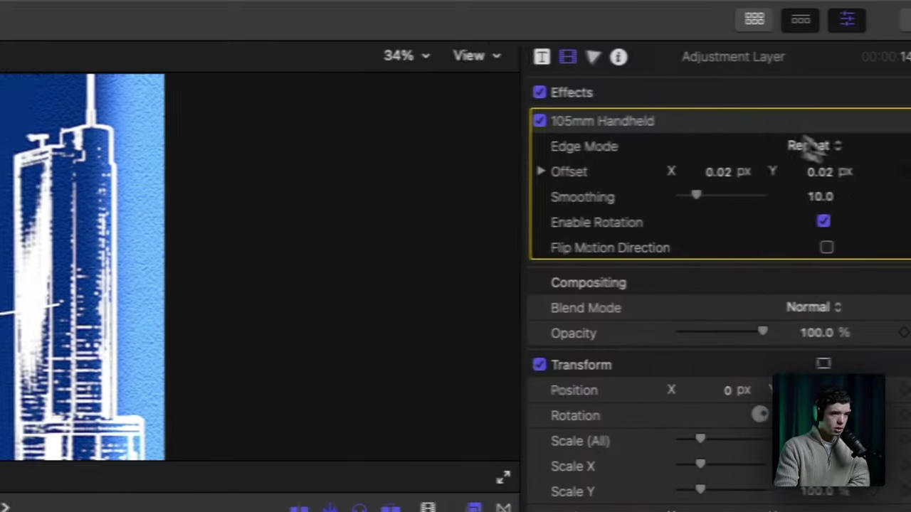
click(811, 147)
click(800, 173)
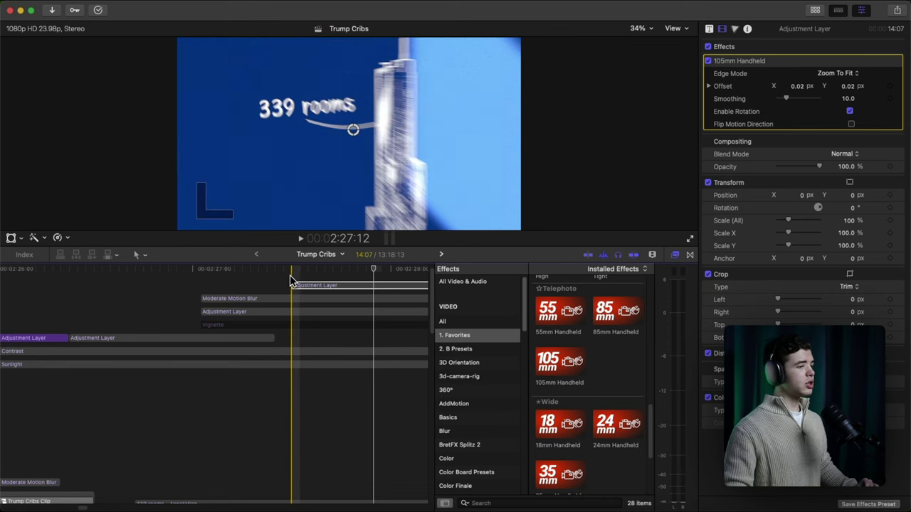
Step: Select the adjustment layer carrying the handheld shake and play it back to review
click(269, 298)
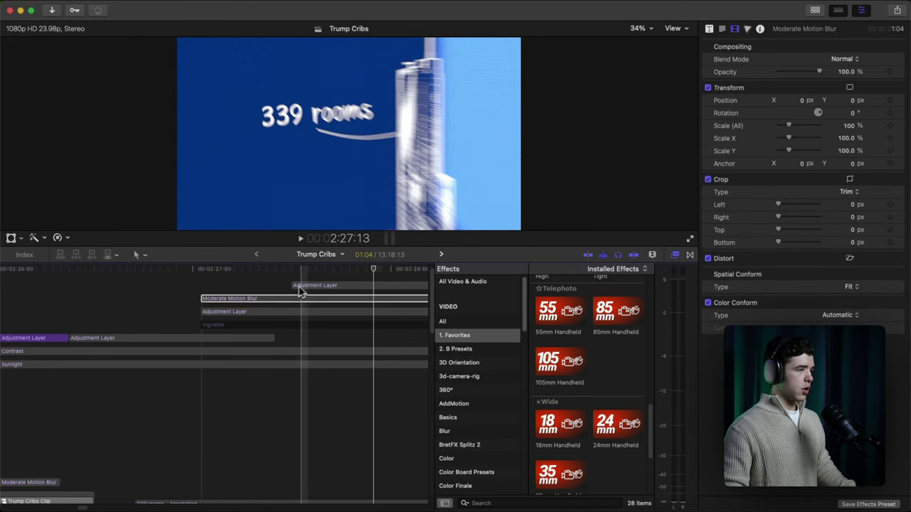
scroll(269, 291, right, 10)
click(266, 286)
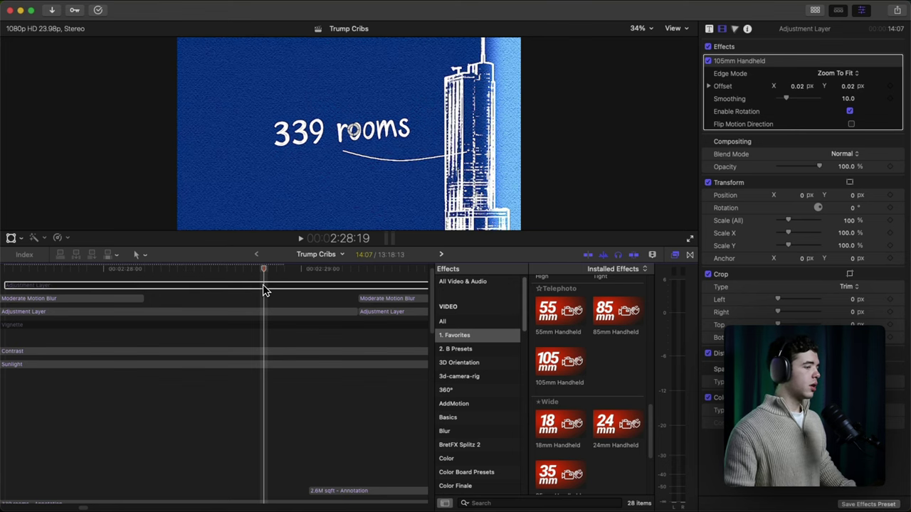
scroll(264, 290, left, 3)
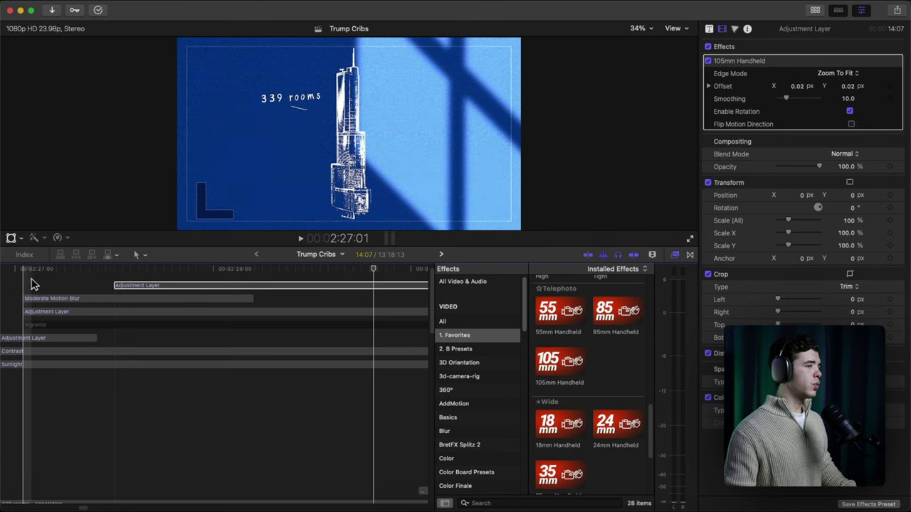
scroll(80, 288, left, 5)
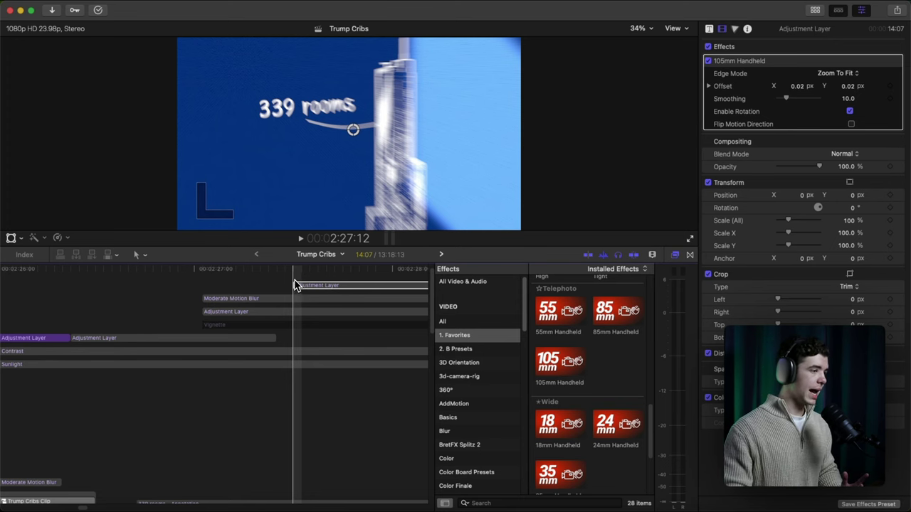
scroll(296, 284, right, 5)
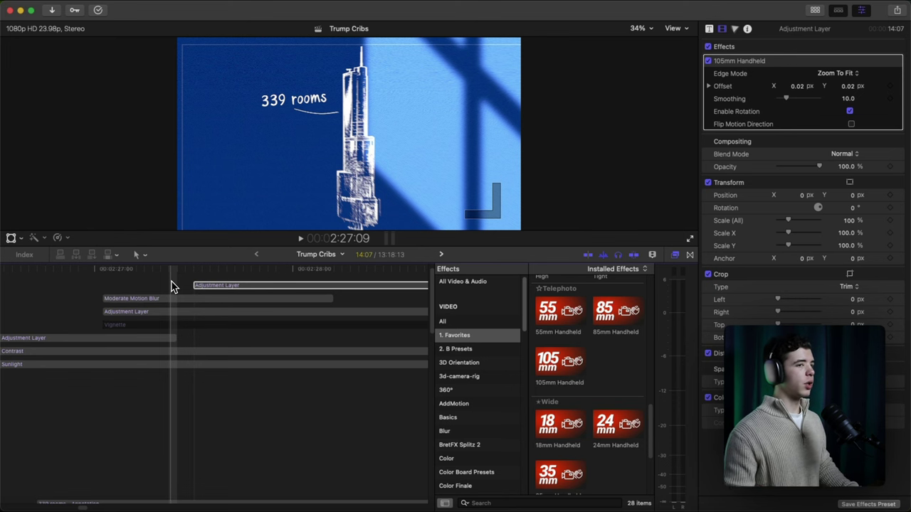
scroll(171, 284, right, 5)
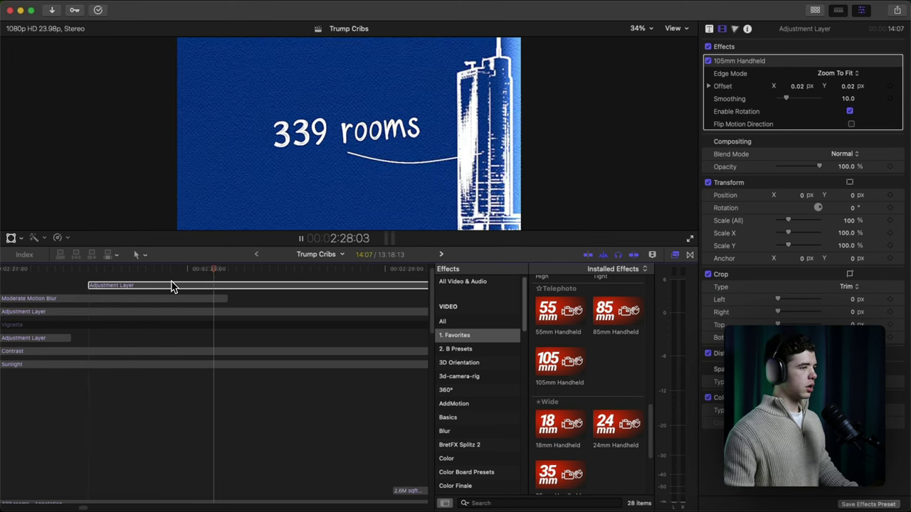
scroll(121, 306, left, 5)
key(space)
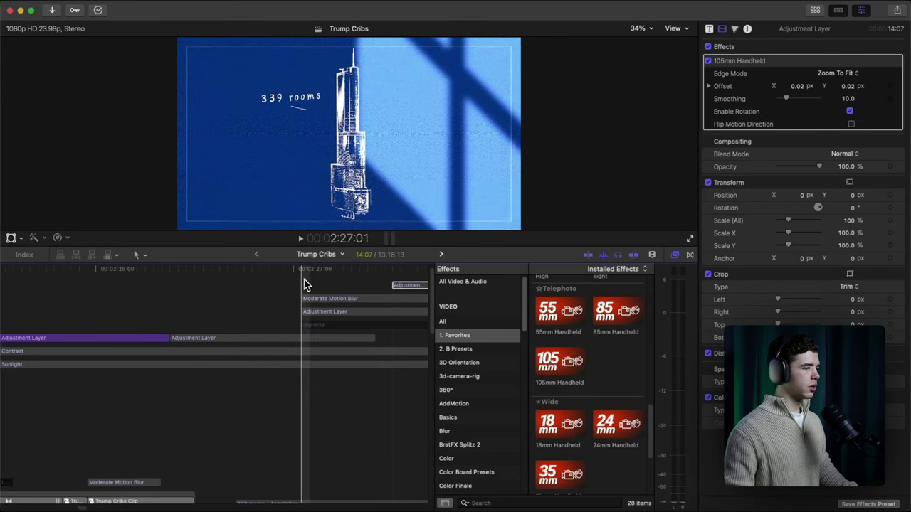
key(space)
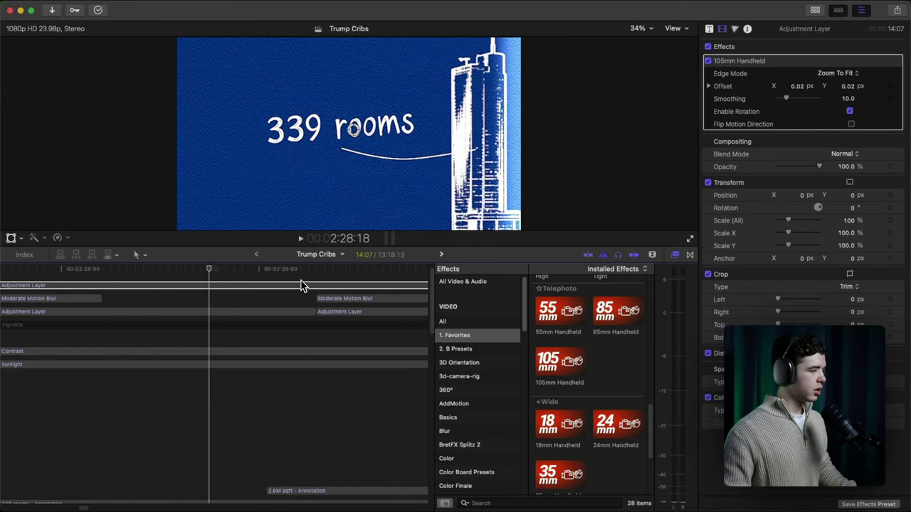
Step: Zoom the timeline out from the 2.6M sqft shot and marquee-select the five AddMotion adjustment layers
scroll(300, 285, right, 5)
click(227, 297)
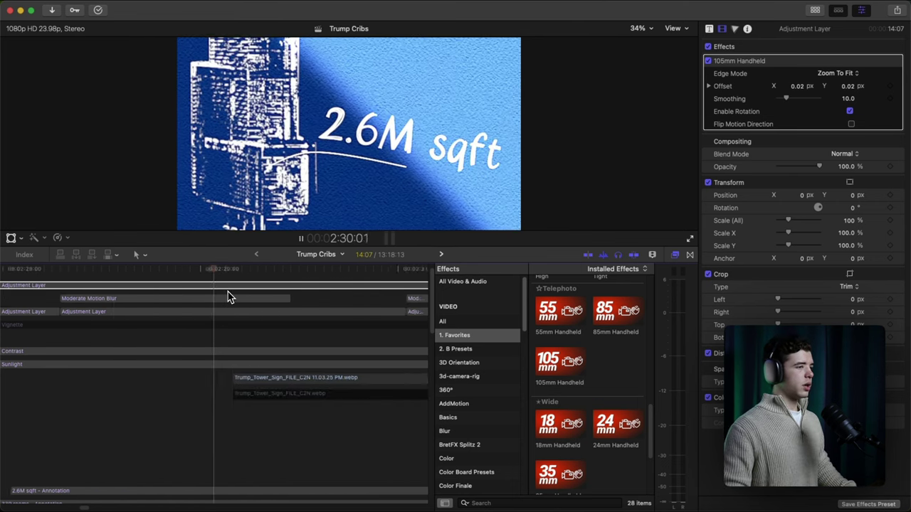
key(super+minus)
key(super+minus)
key(super+minus)
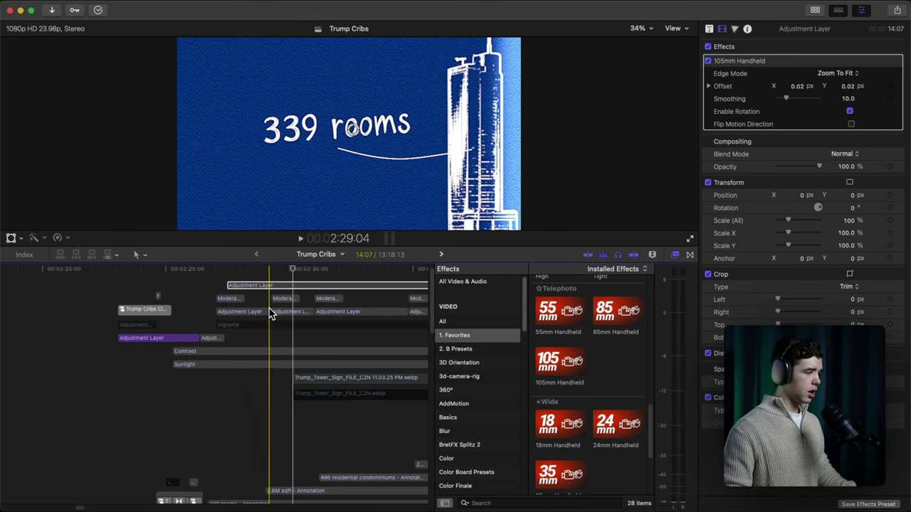
scroll(270, 311, right, 8)
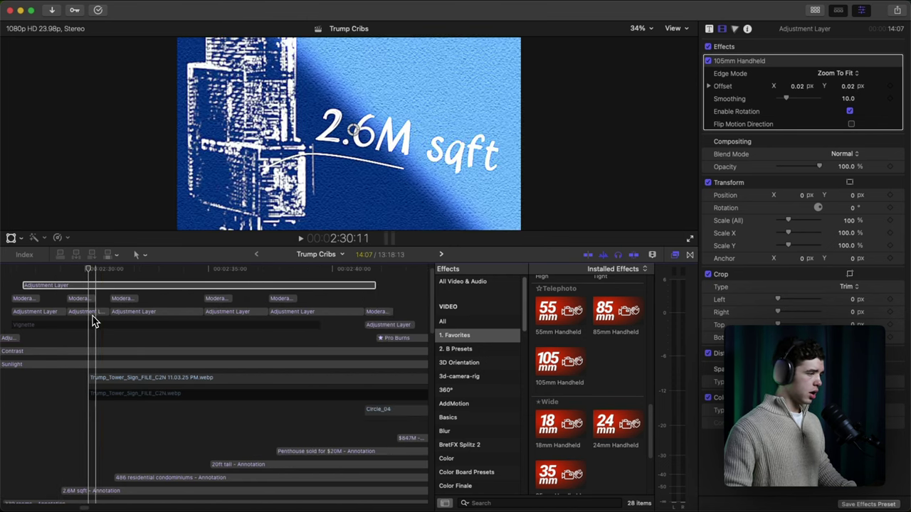
scroll(96, 320, left, 5)
drag(119, 315, 390, 319)
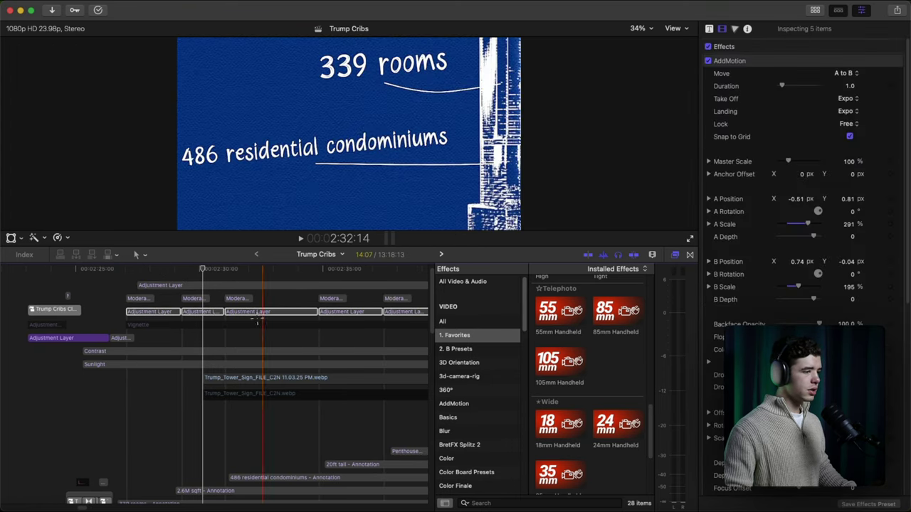
Step: Clear the selection and replay the move around the 339 rooms shot
click(197, 318)
key(space)
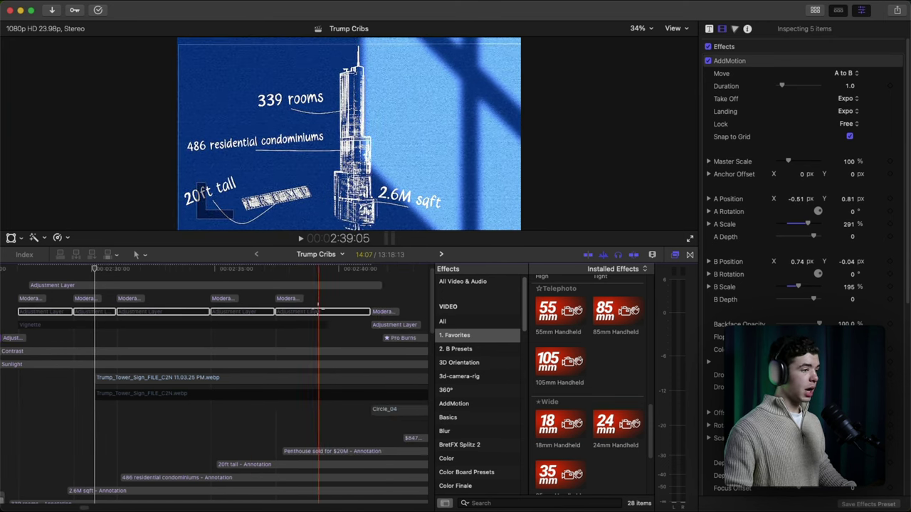
click(100, 318)
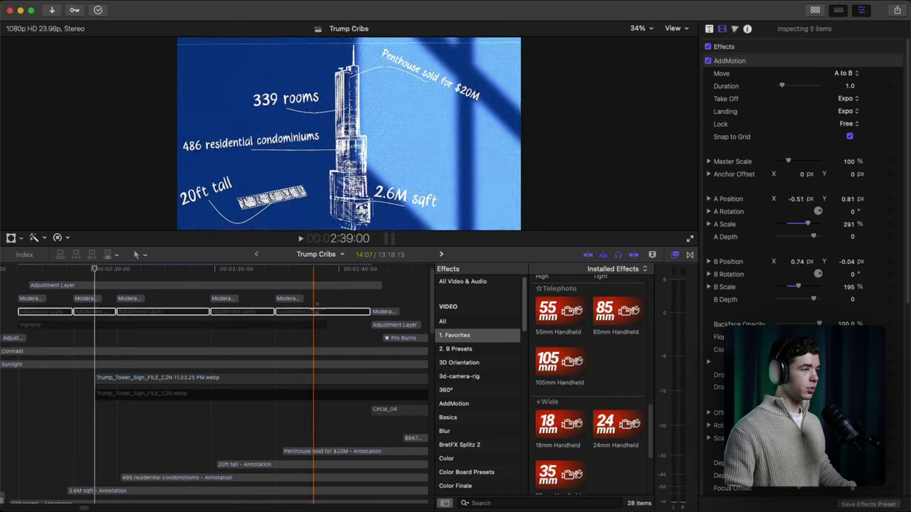
click(82, 321)
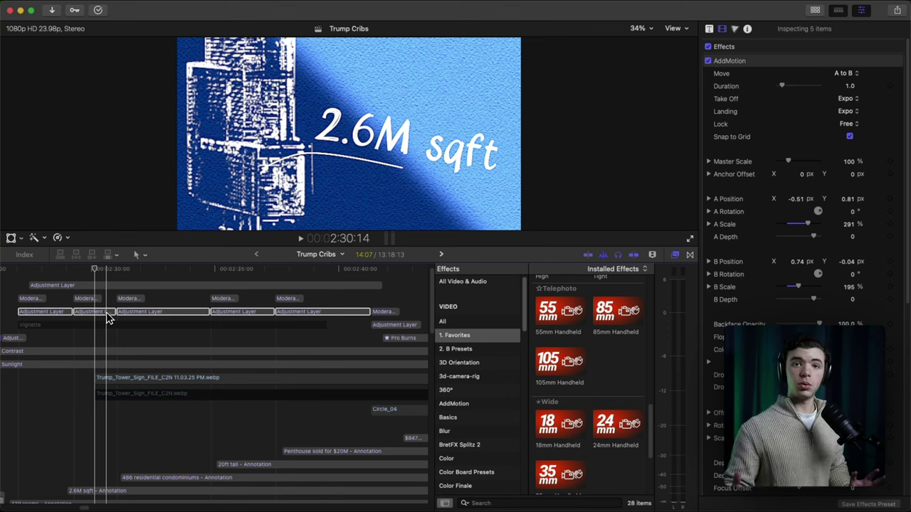
click(71, 317)
key(space)
Step: Set the 1:18-long adjustment layer's AddMotion move to B to A
click(64, 314)
click(64, 313)
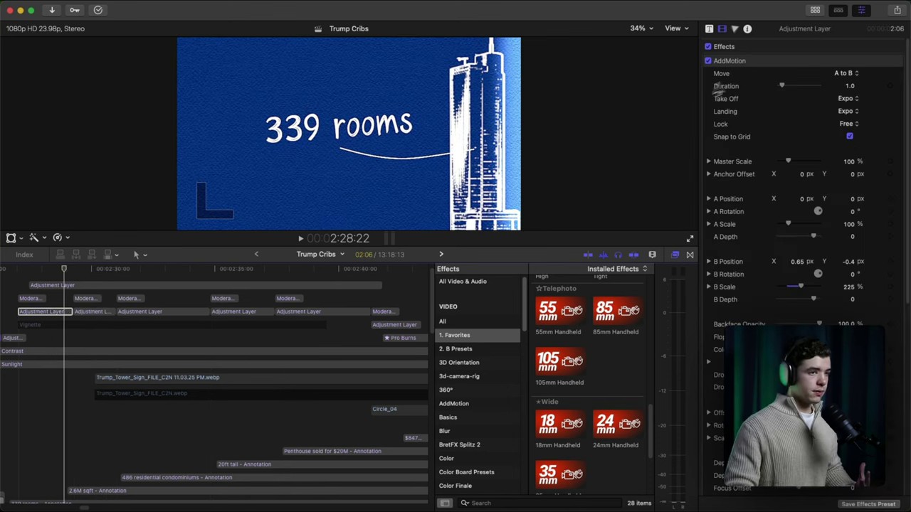
click(776, 62)
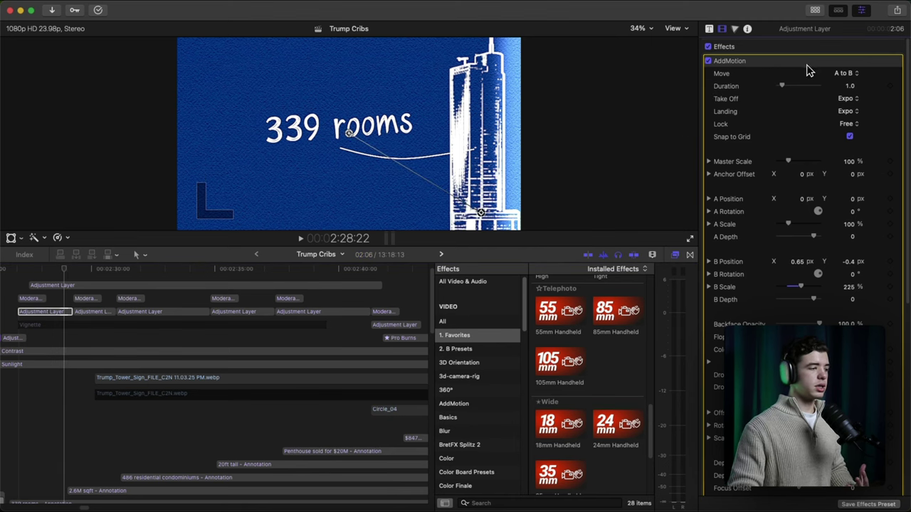
key(super+equal)
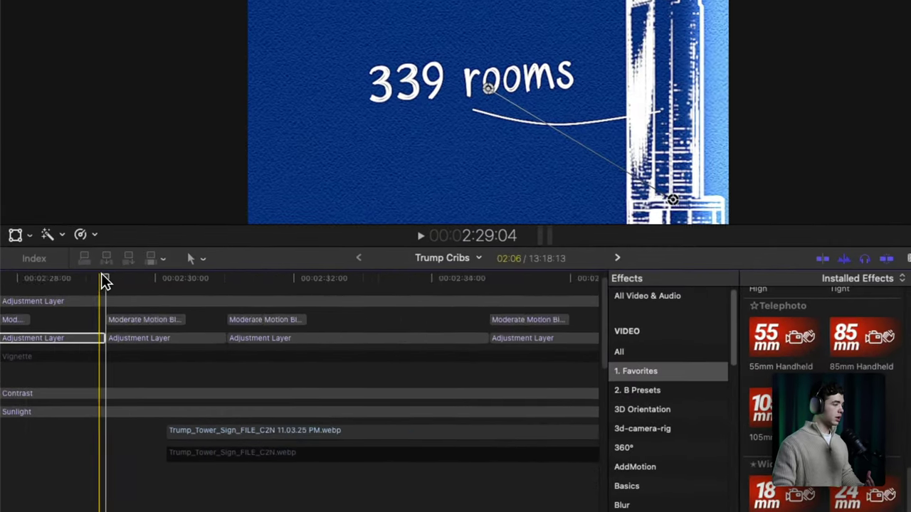
key(super+equal)
click(125, 341)
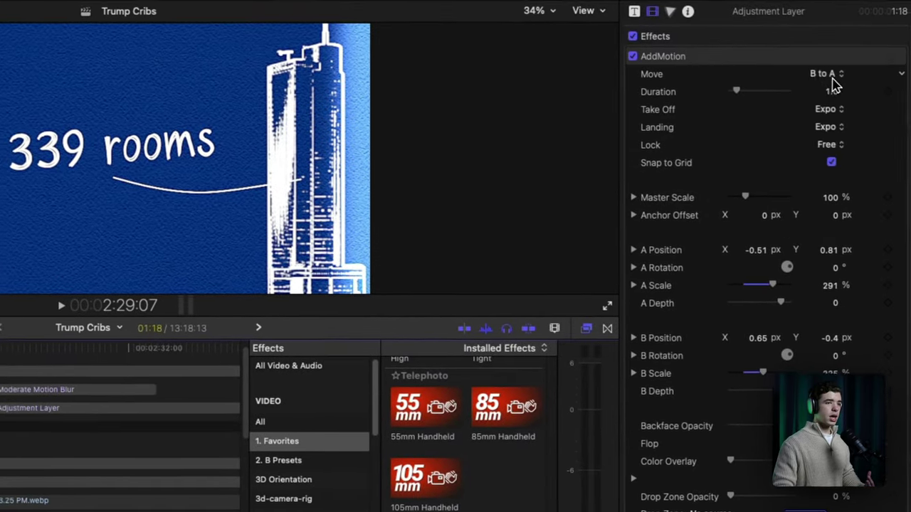
click(828, 78)
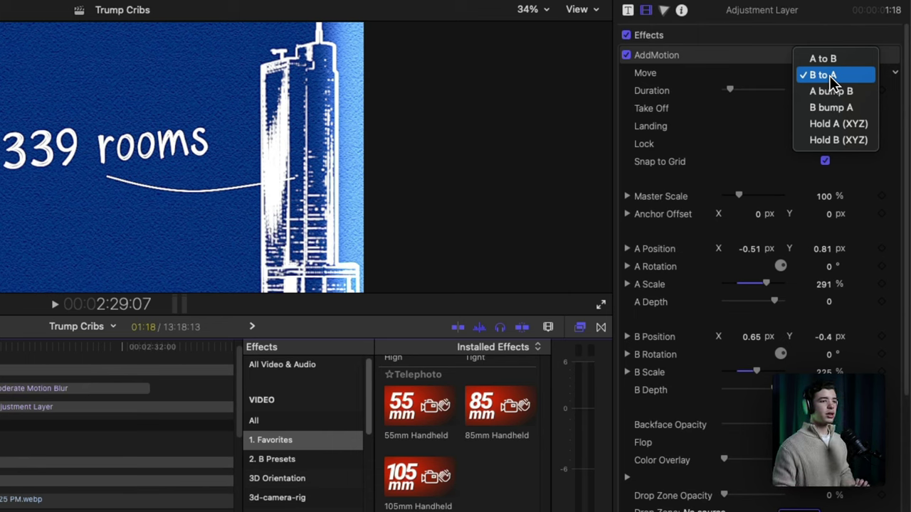
click(746, 65)
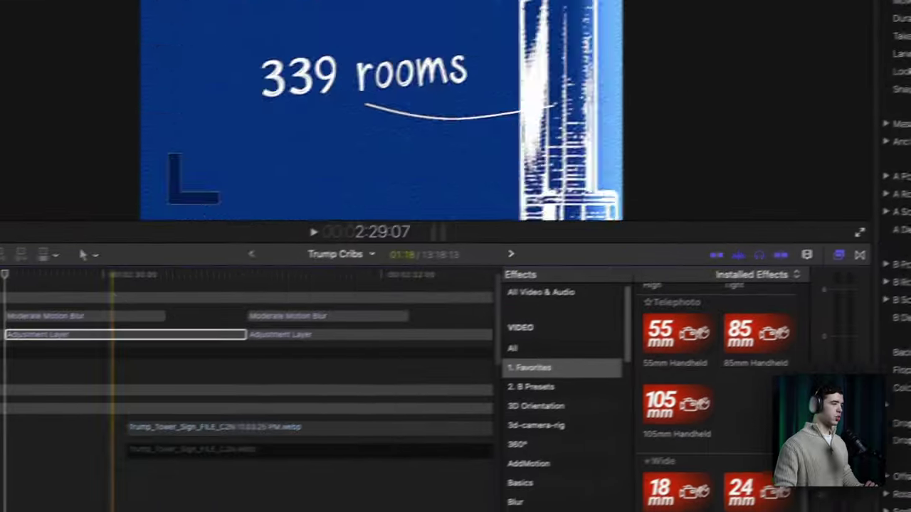
Step: Play back from the 339 rooms shot to check the reversed move
click(0, 357)
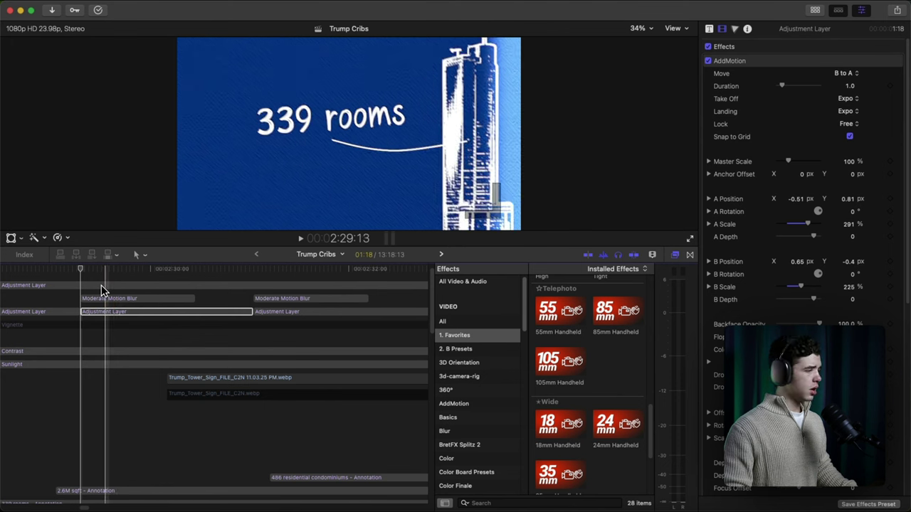
key(space)
key(space)
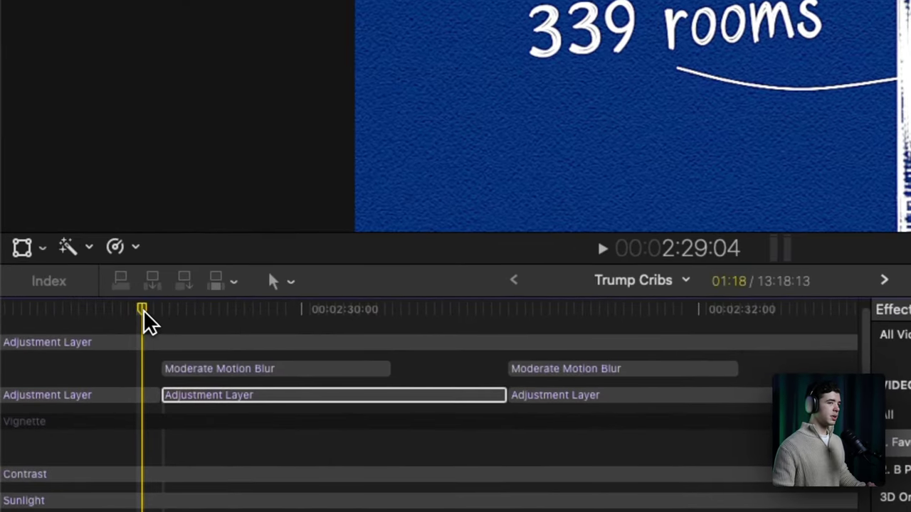
click(141, 397)
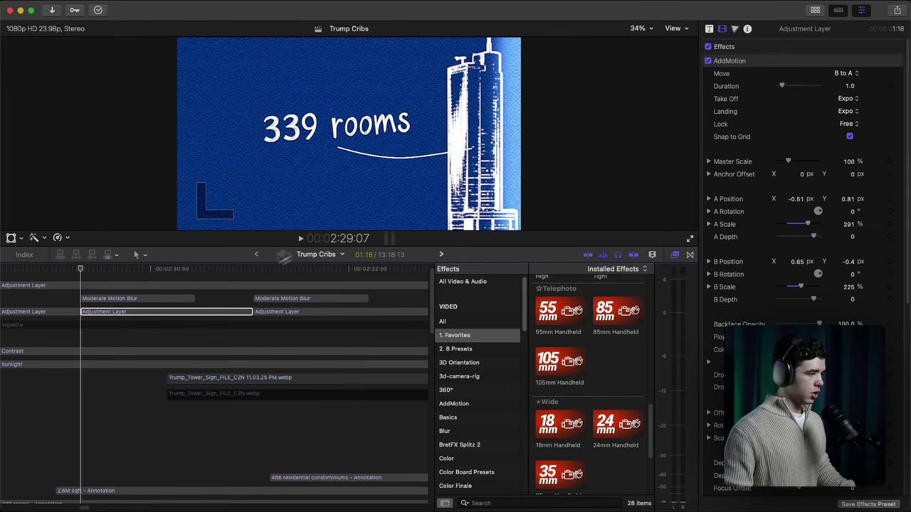
click(253, 272)
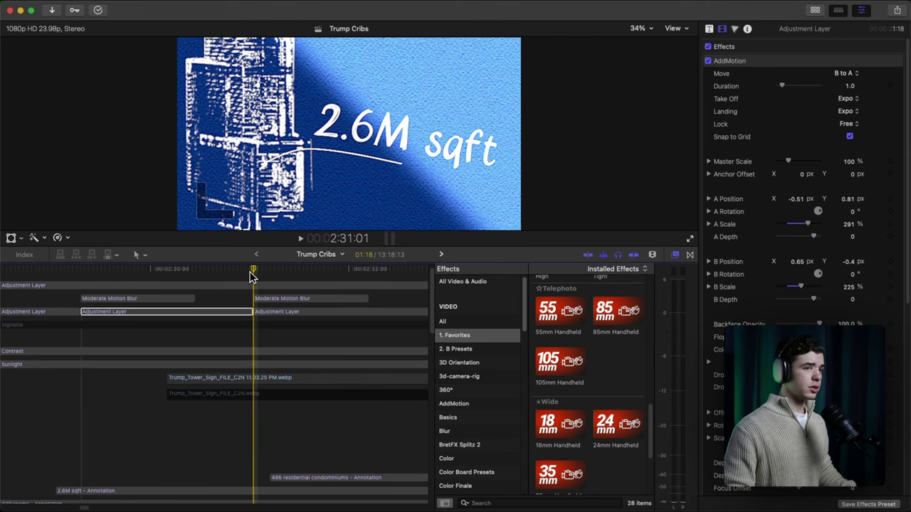
click(267, 311)
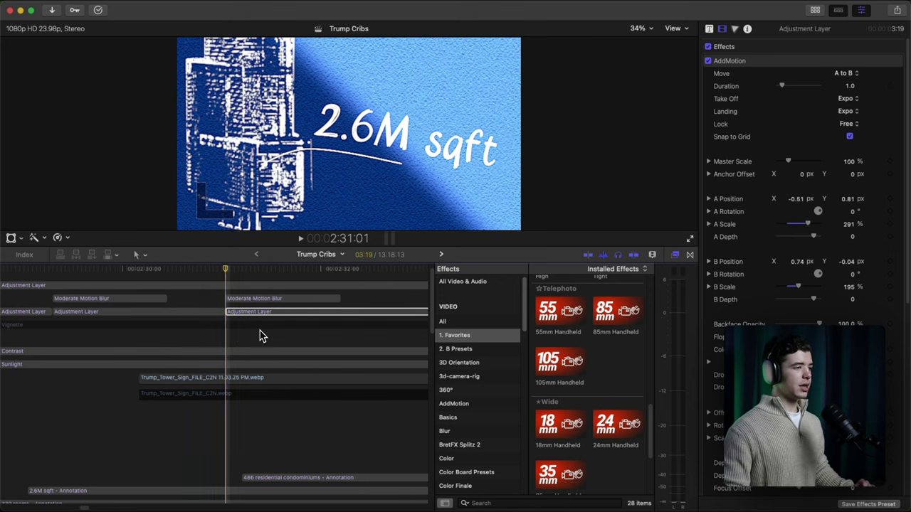
scroll(257, 328, right, 10)
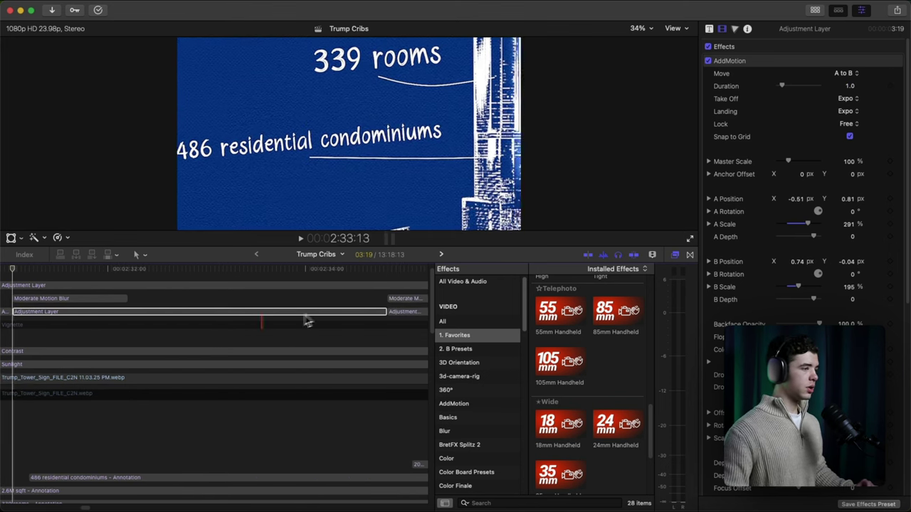
key(space)
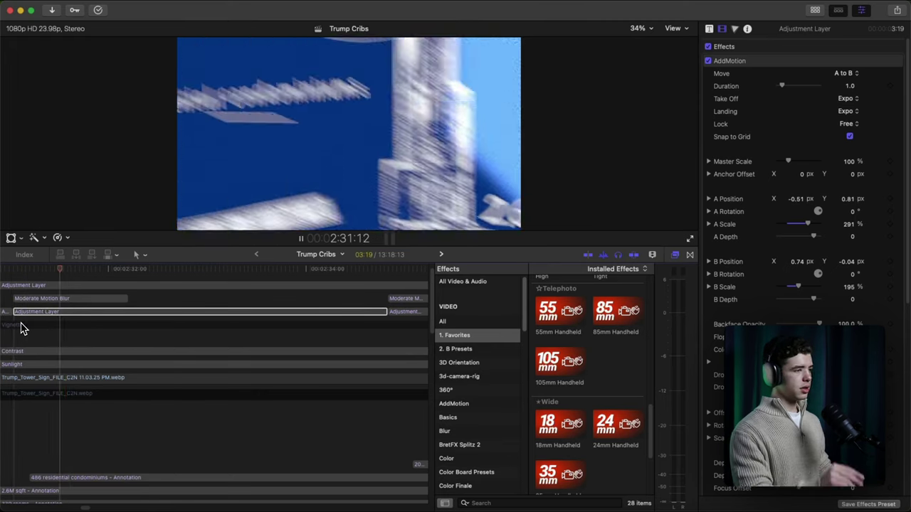
key(space)
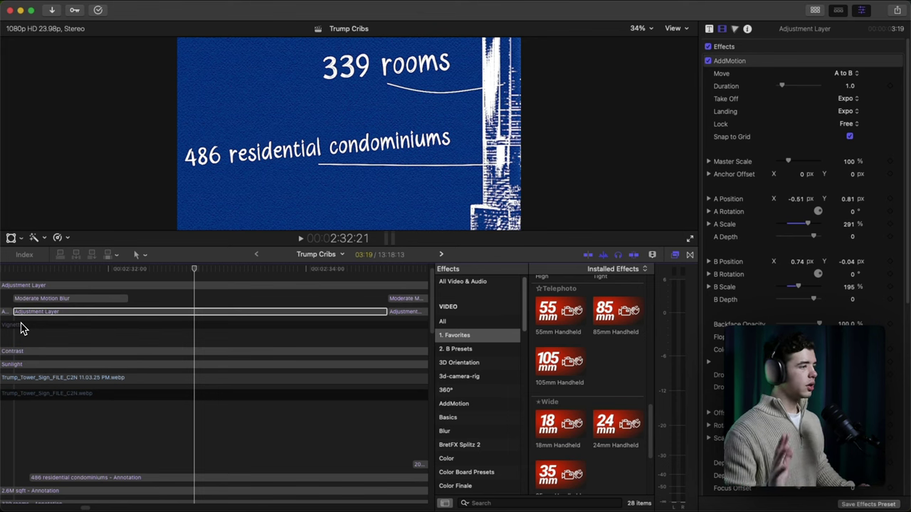
key(space)
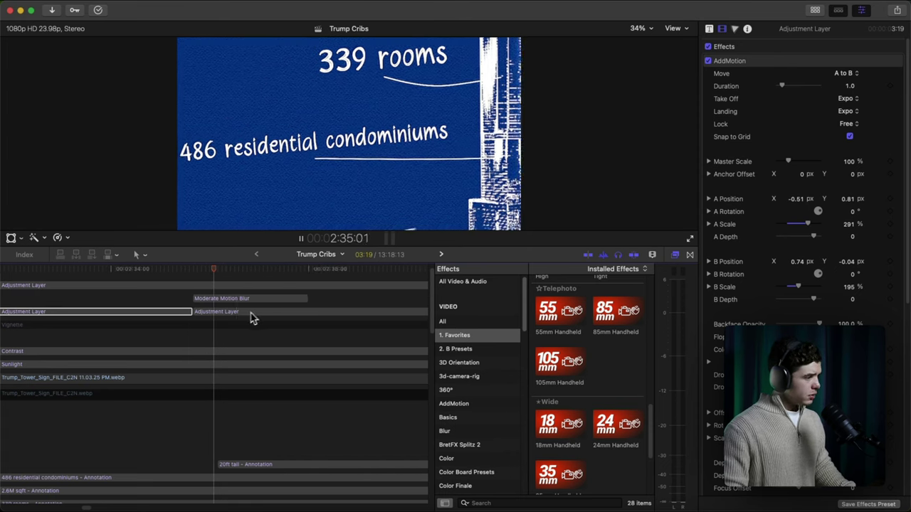
key(space)
click(203, 313)
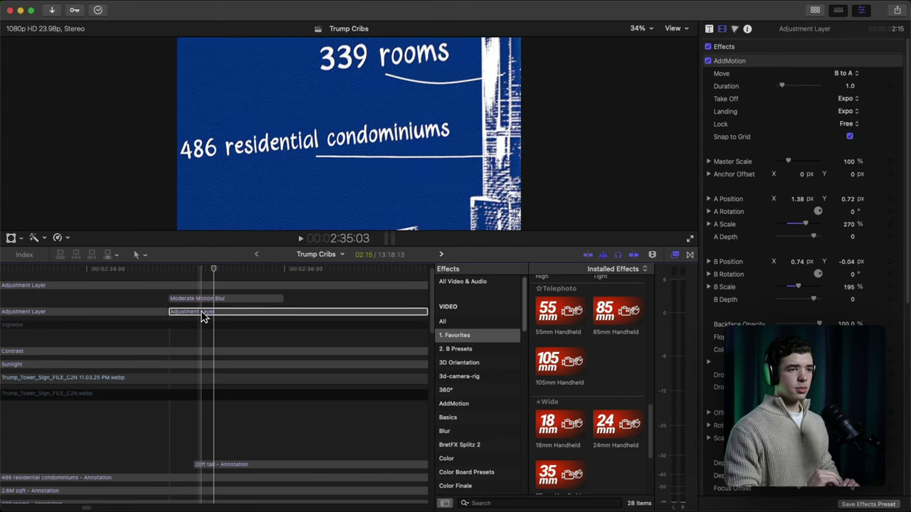
key(space)
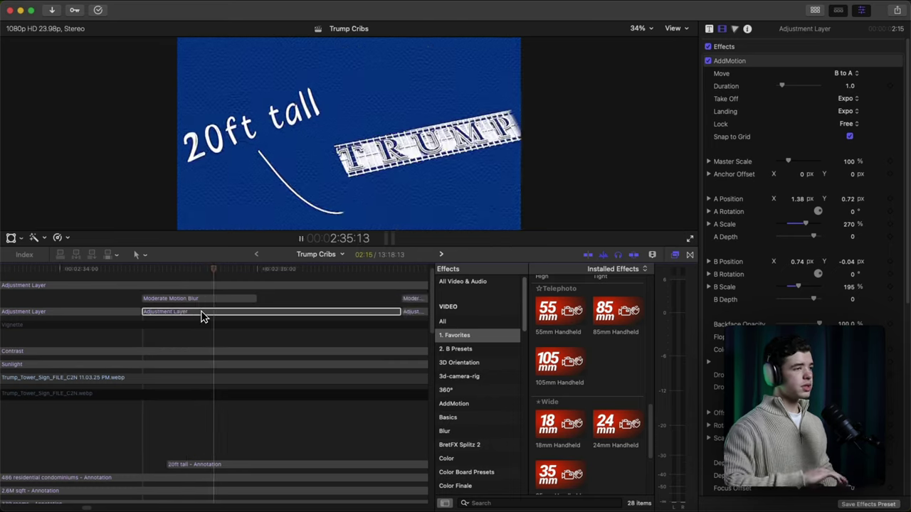
key(space)
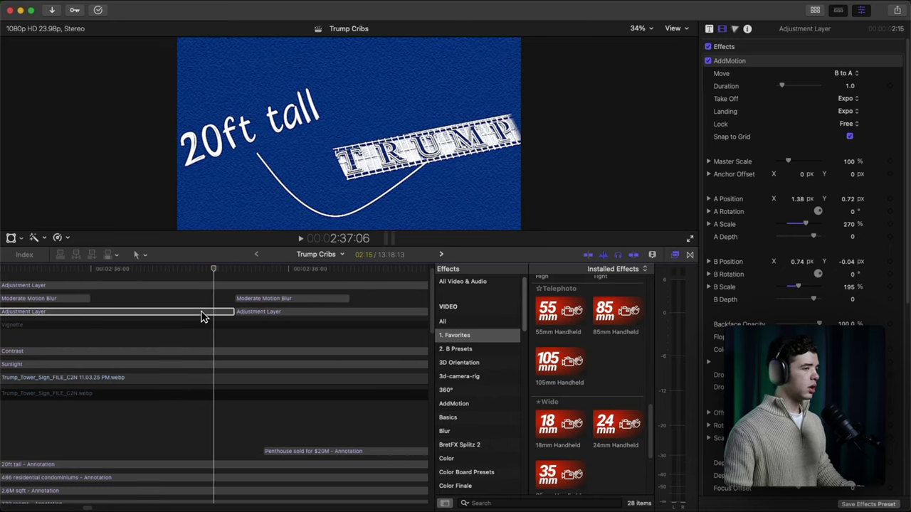
scroll(204, 316, left, 5)
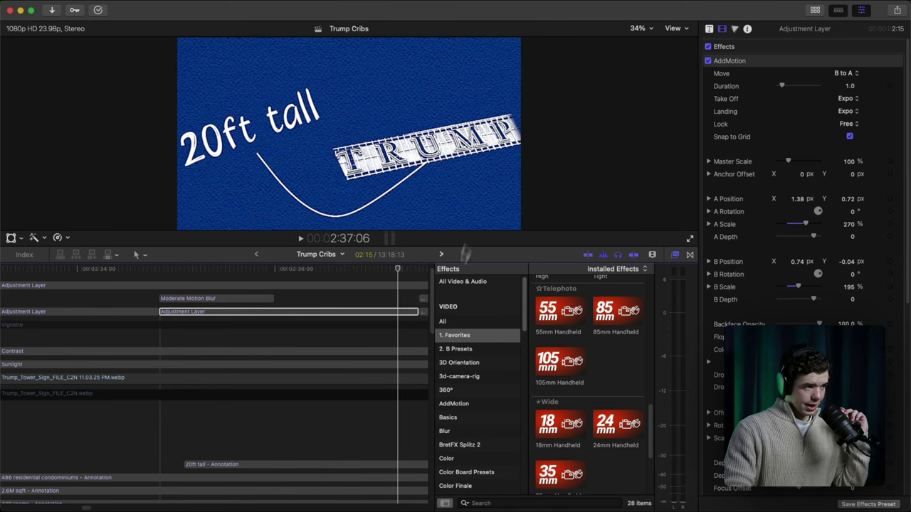
scroll(395, 306, down, 5)
scroll(390, 308, up, 3)
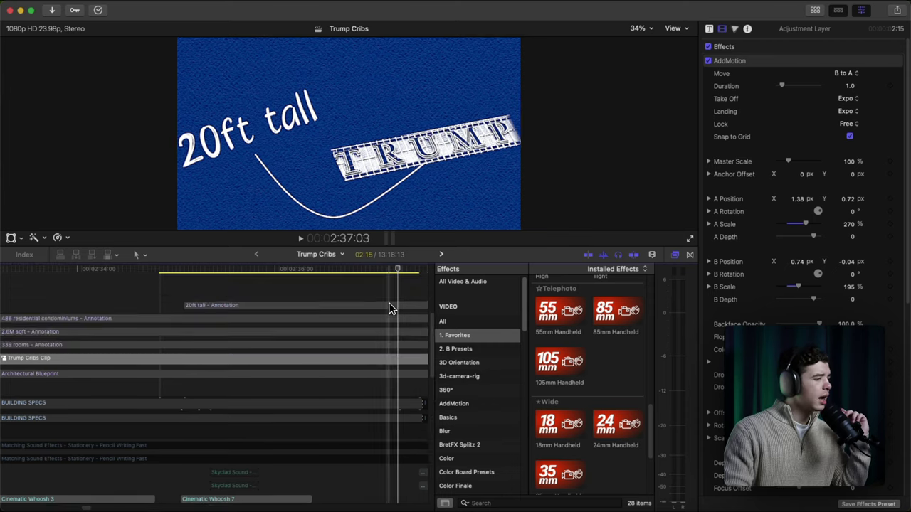
scroll(390, 307, right, 5)
scroll(200, 304, up, 6)
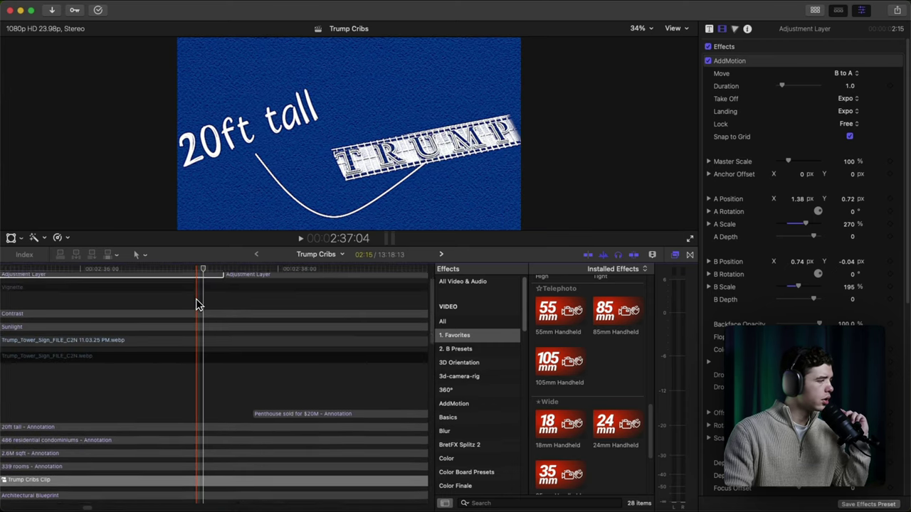
click(191, 391)
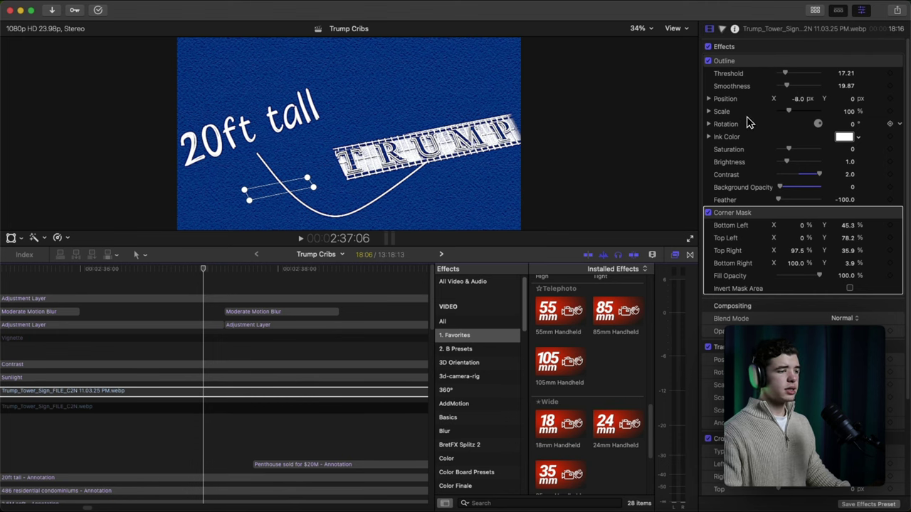
click(184, 324)
click(184, 390)
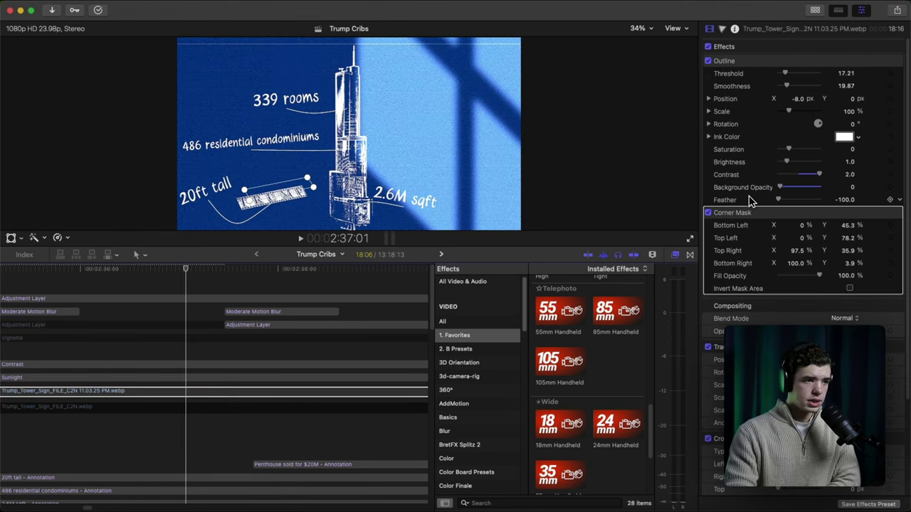
click(708, 213)
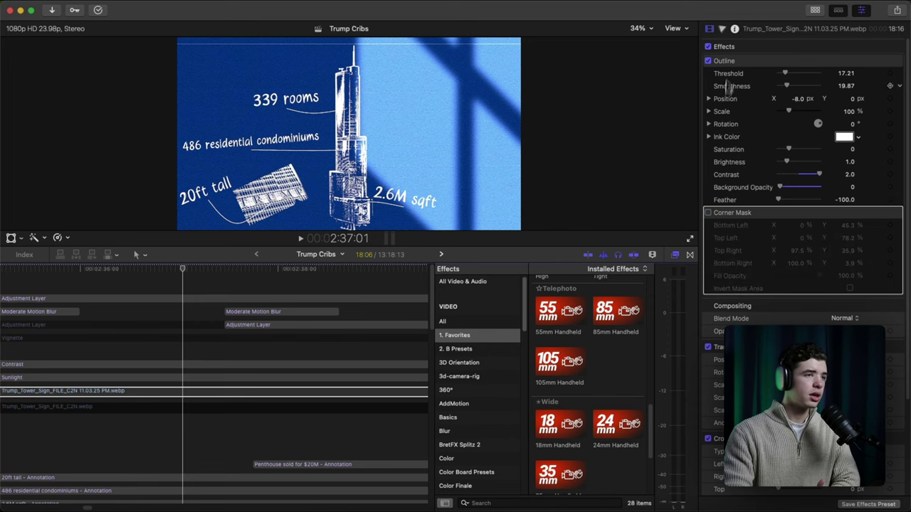
click(708, 61)
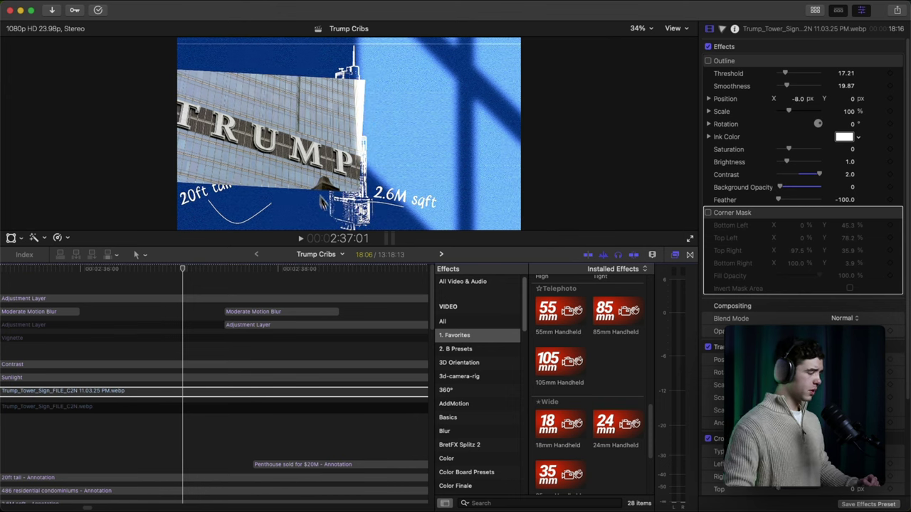
click(708, 61)
click(708, 213)
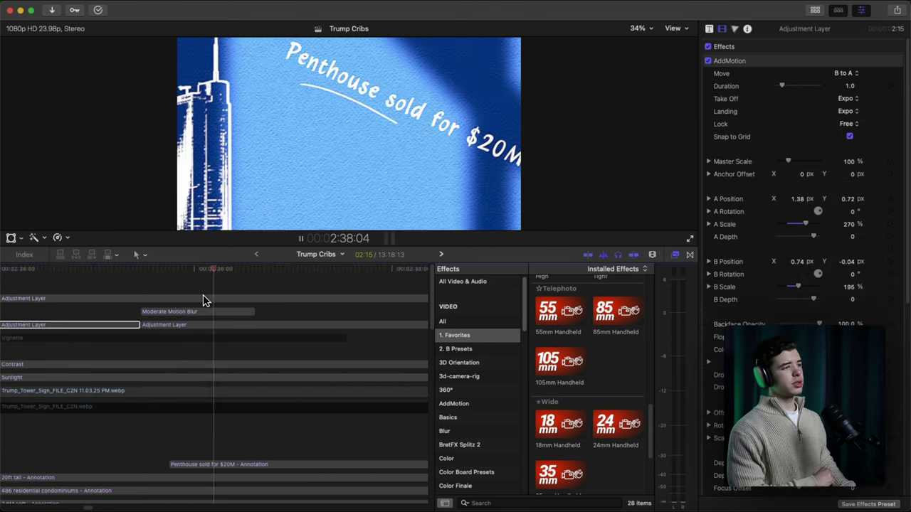
key(space)
key(space)
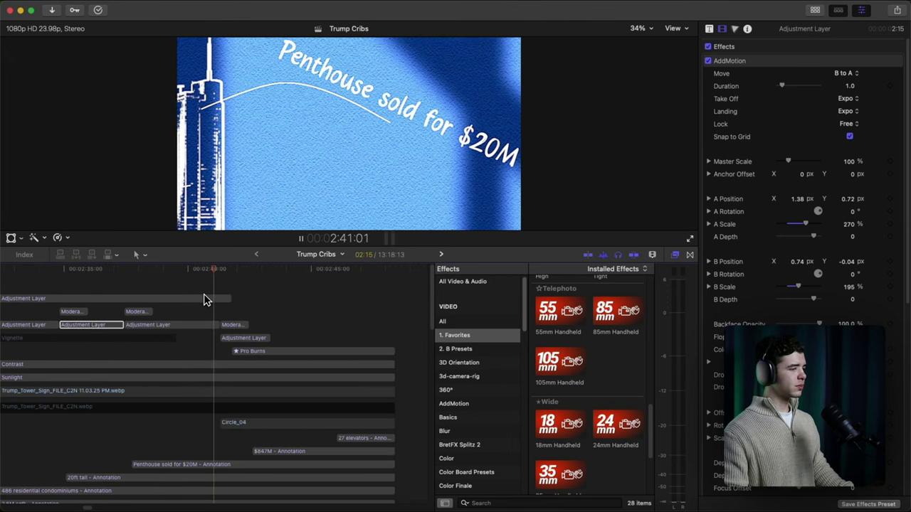
key(space)
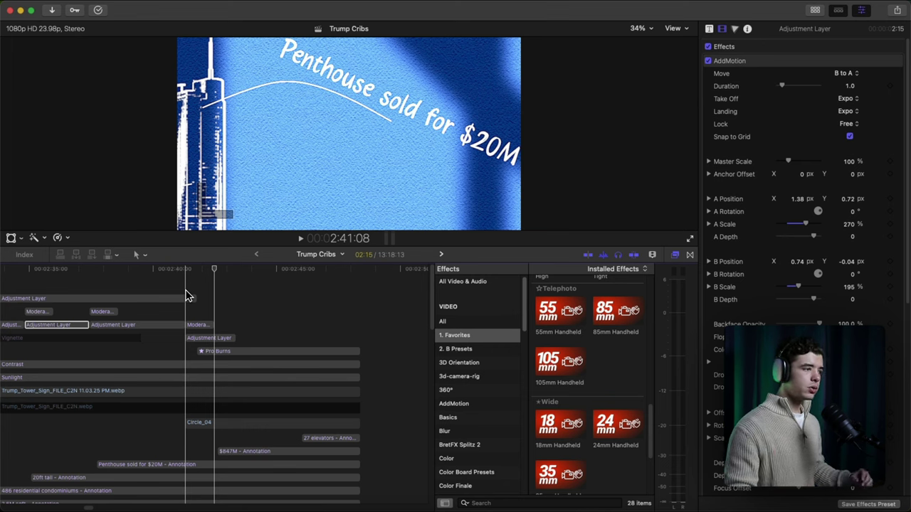
key(super+equal)
key(super+equal)
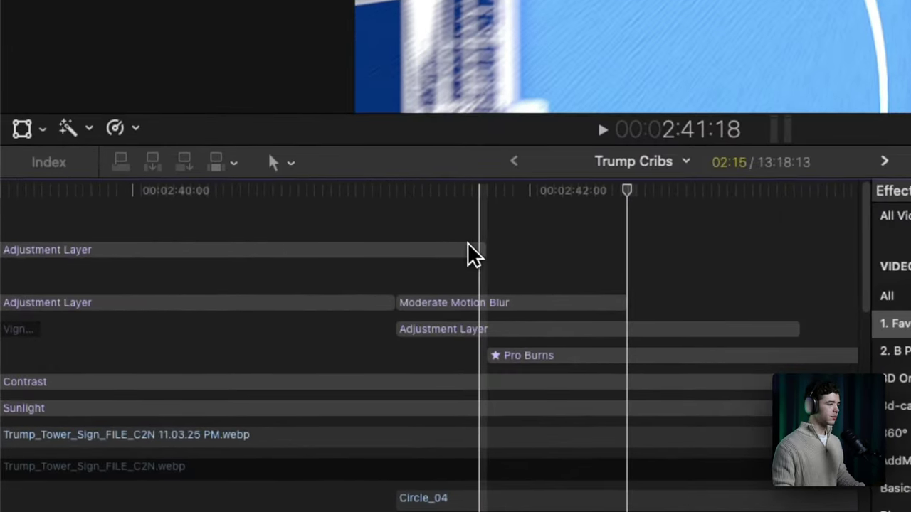
click(473, 255)
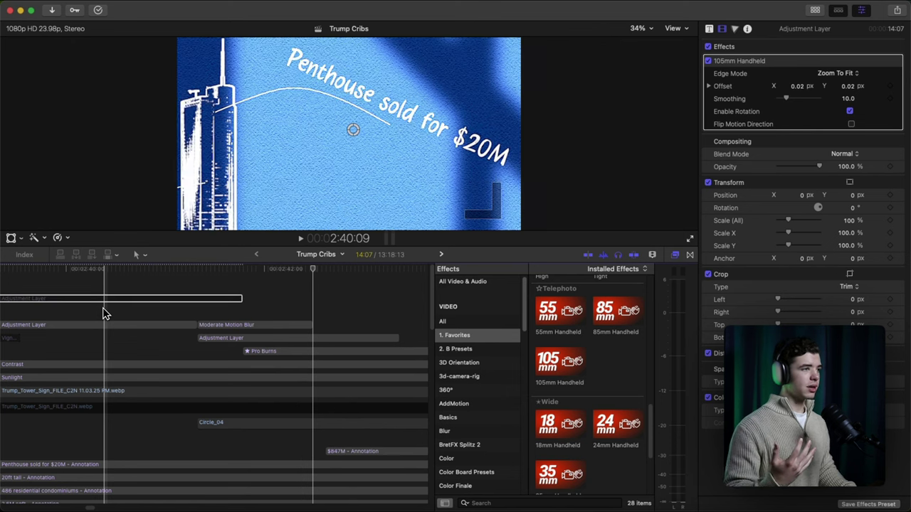
drag(208, 299, 246, 289)
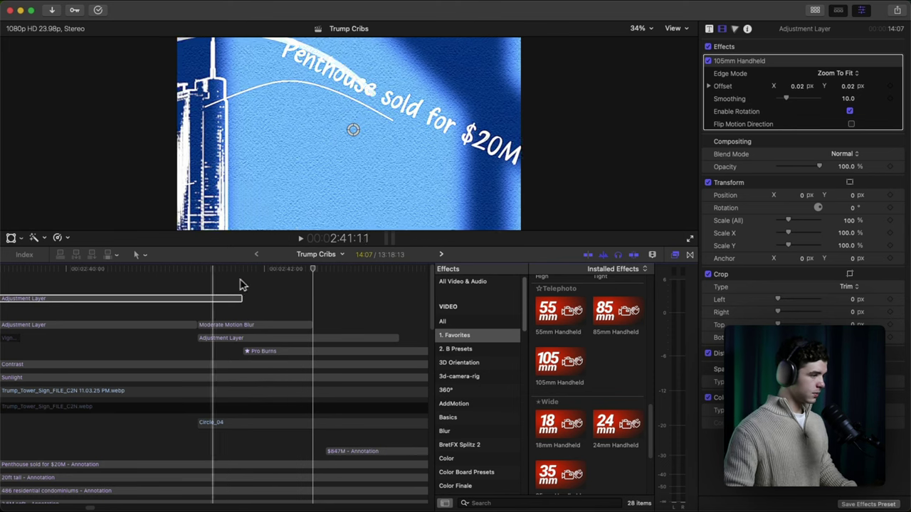
key(space)
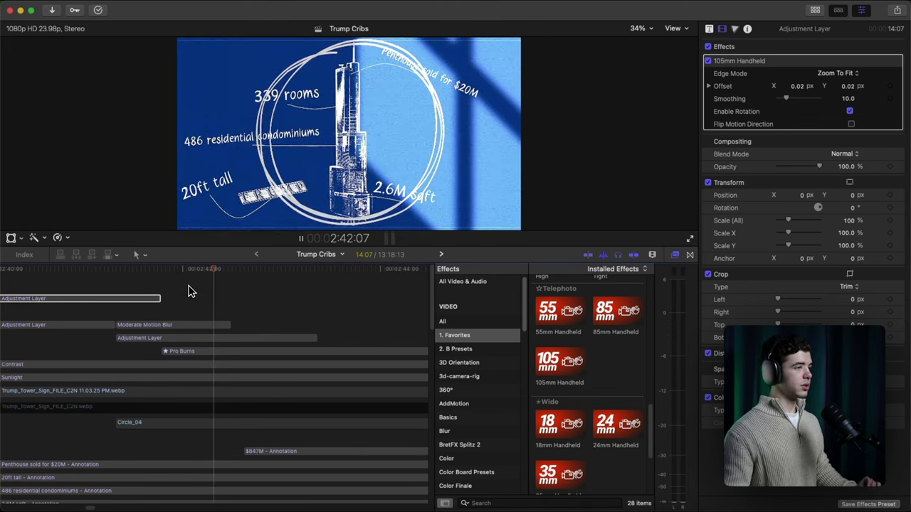
key(space)
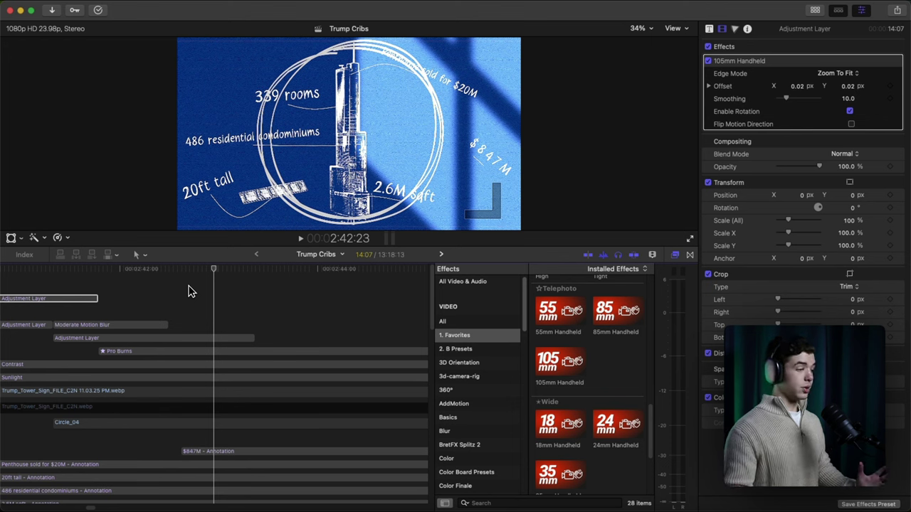
click(100, 292)
click(117, 325)
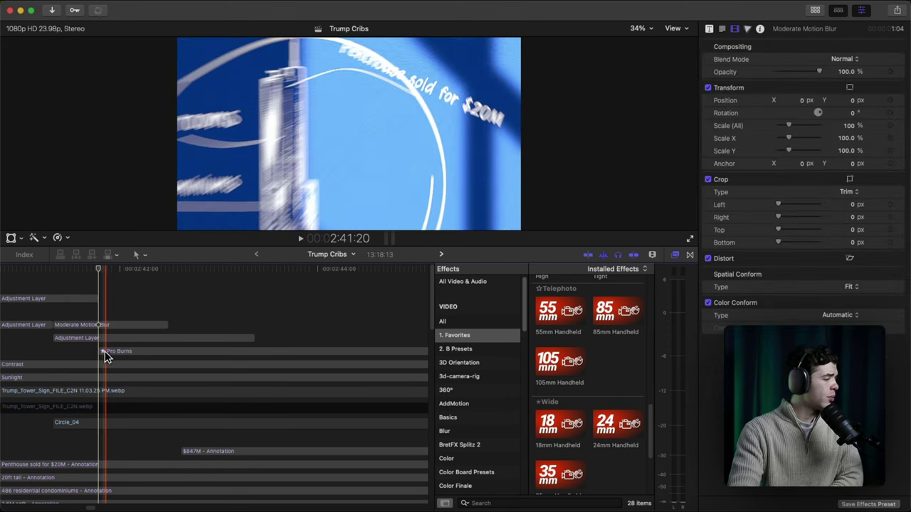
click(107, 351)
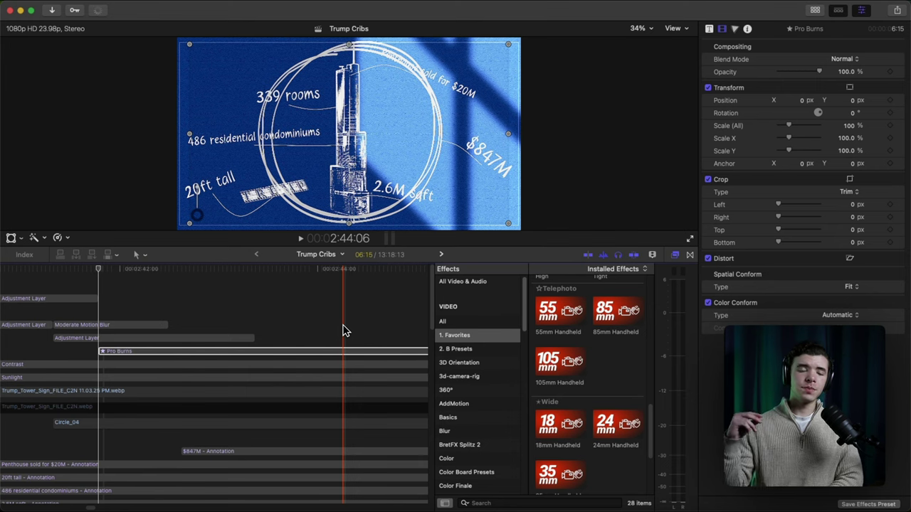
Step: Select the Pro Burns clip and keep its zoom easing at Constant
key(super+minus)
key(super+minus)
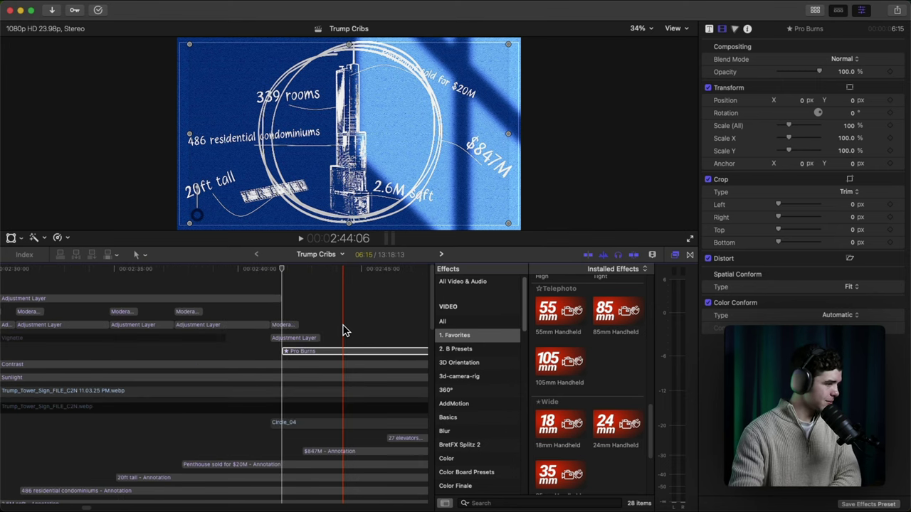
click(711, 28)
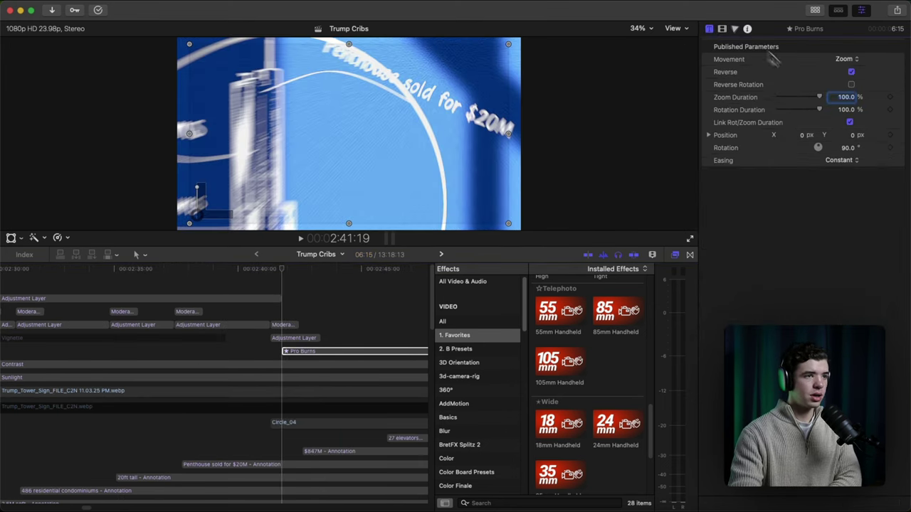
click(329, 351)
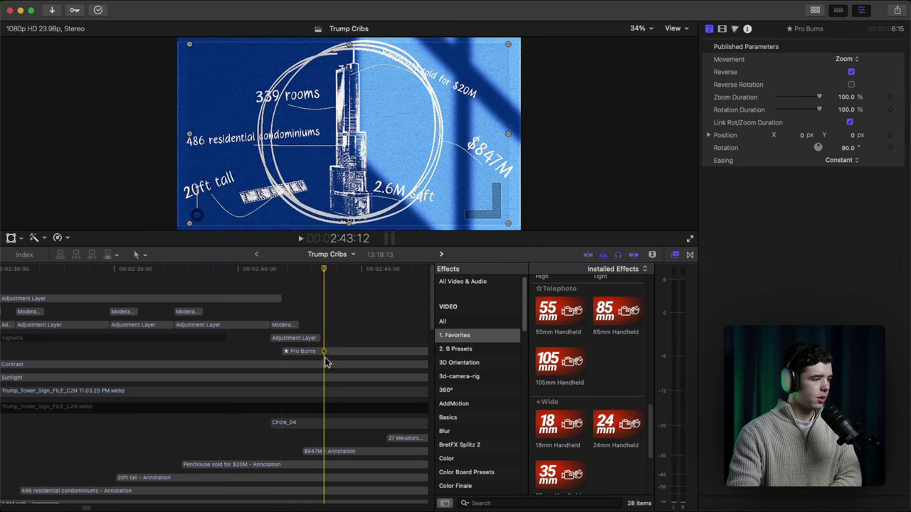
click(840, 160)
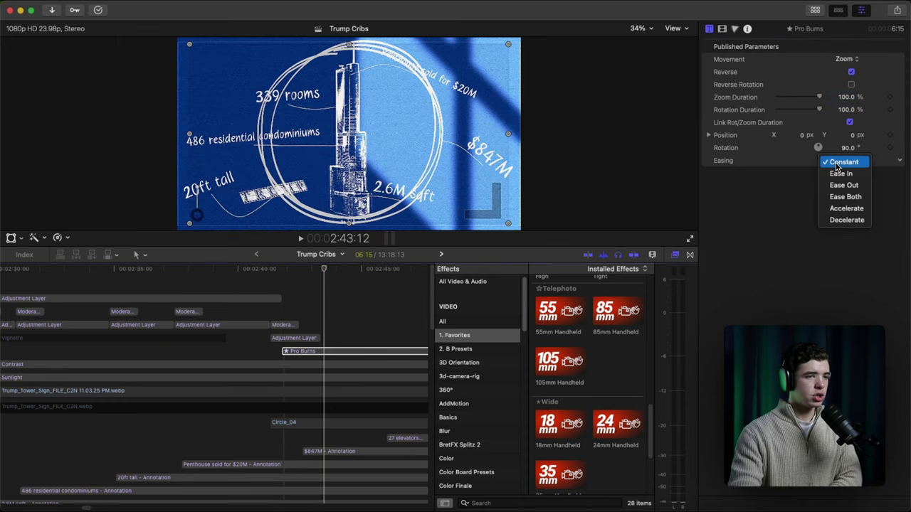
click(825, 161)
click(840, 161)
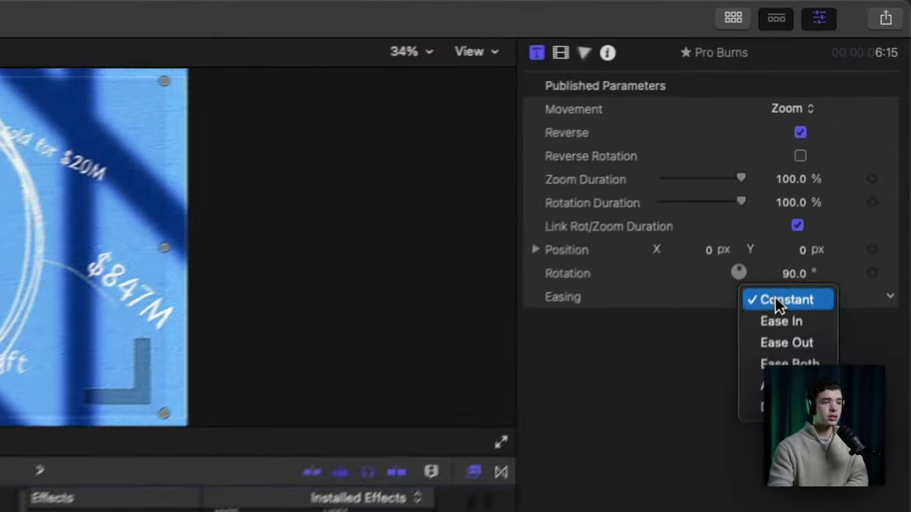
click(836, 163)
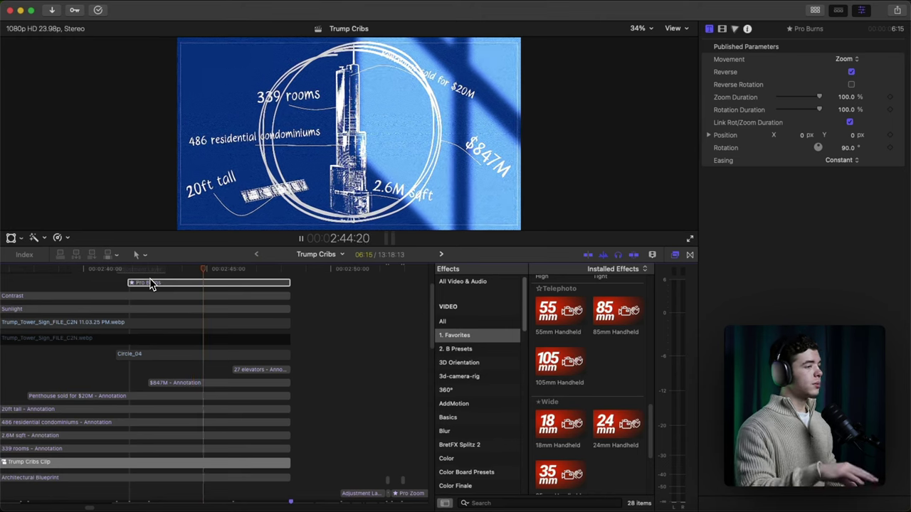
Step: Stop playback and select the Circle_04 clip to view its effects
key(space)
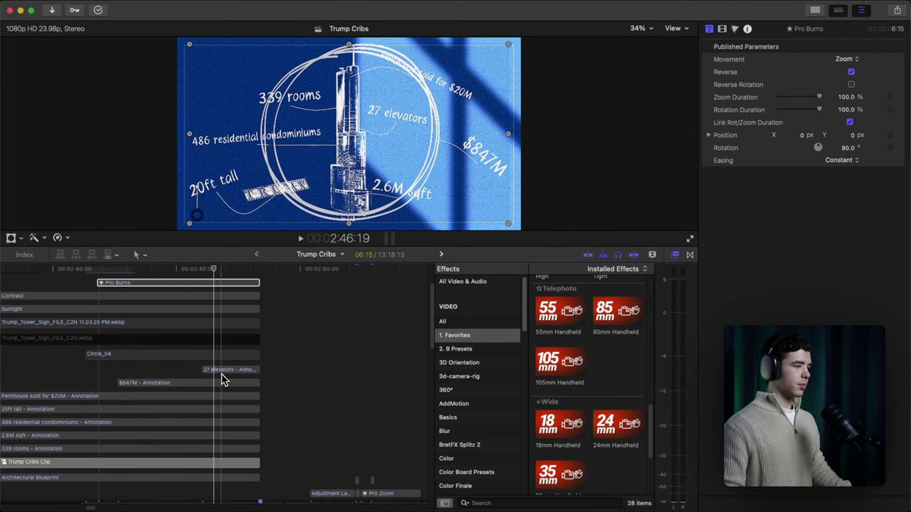
scroll(221, 379, down, 3)
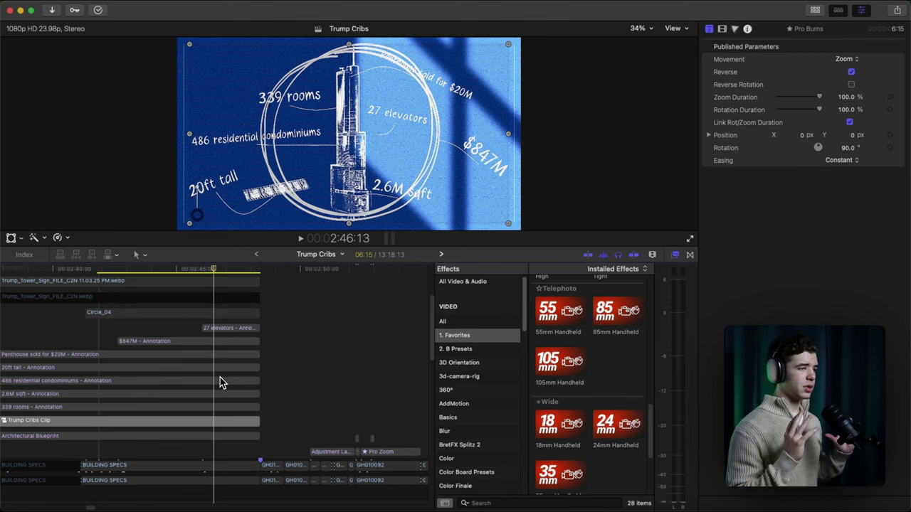
scroll(220, 377, down, 5)
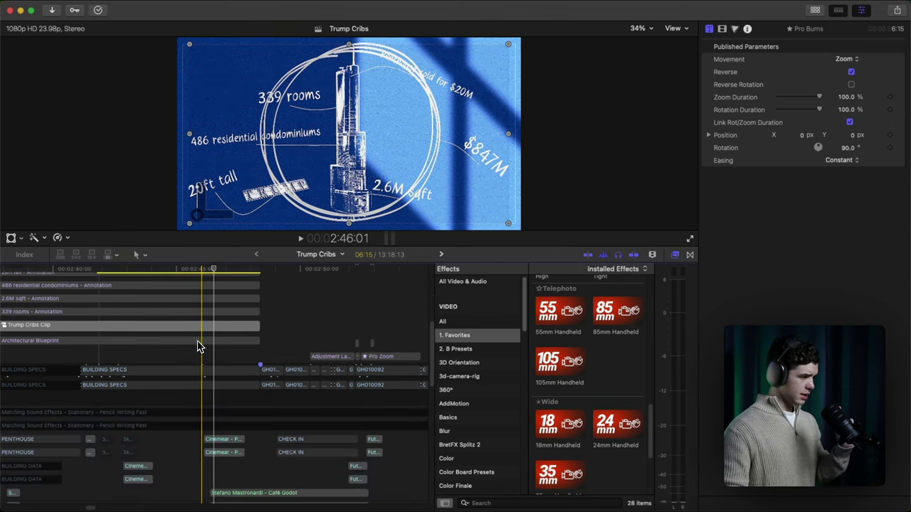
scroll(200, 377, up, 7)
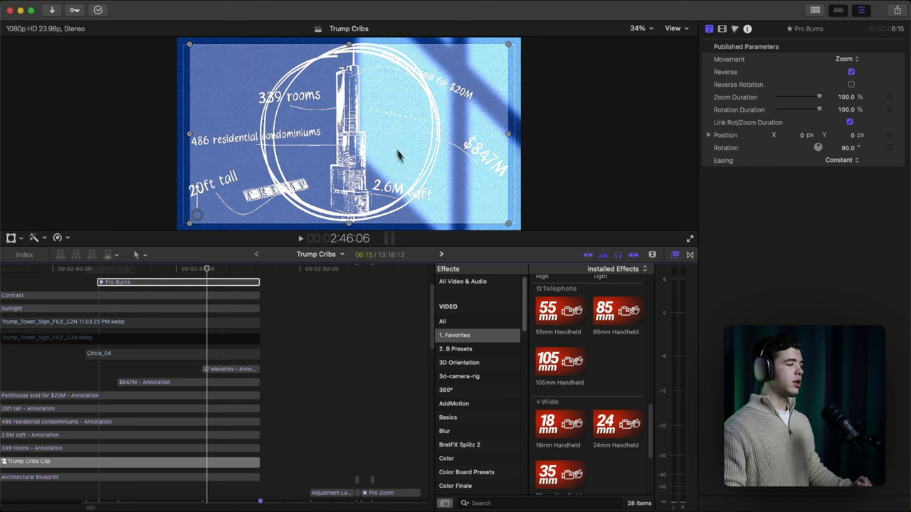
click(204, 356)
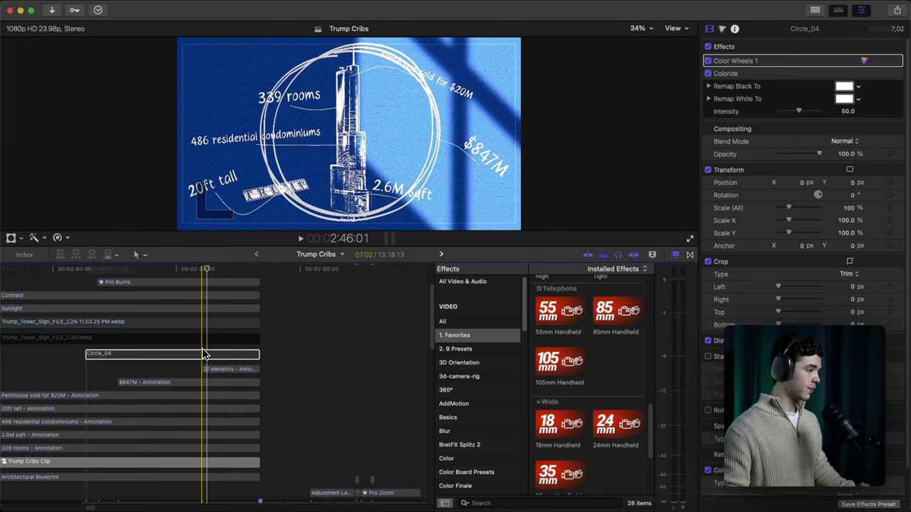
Step: Review Circle_04's effects in the Inspector and move the playhead back to 2:42:06
scroll(206, 353, down, 1)
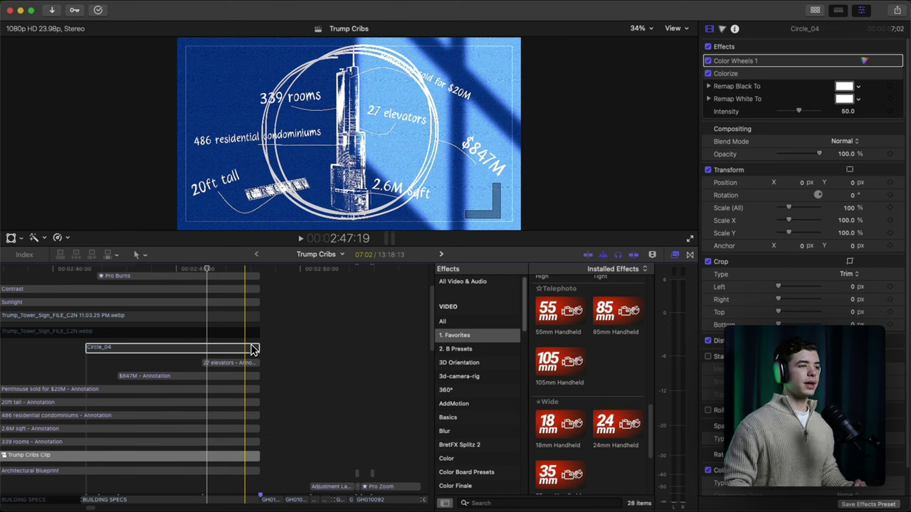
scroll(245, 356, down, 10)
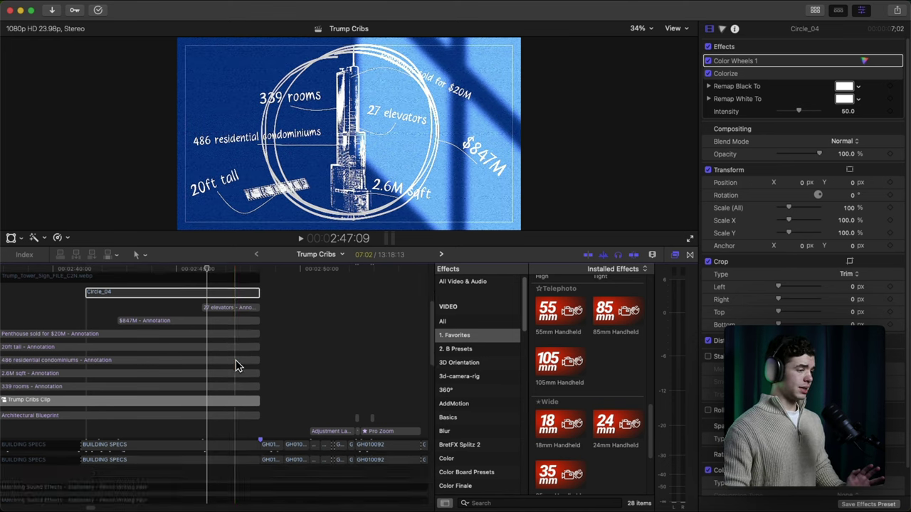
scroll(238, 368, left, 5)
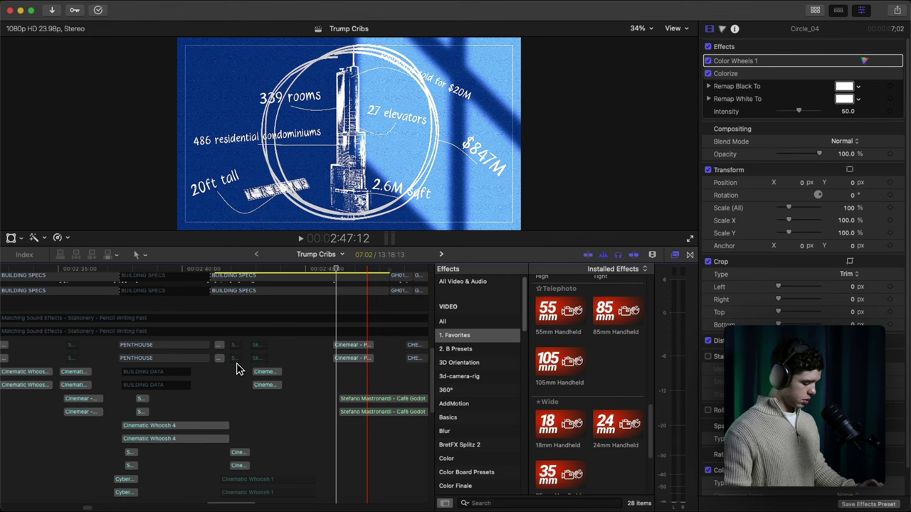
click(237, 364)
scroll(237, 366, down, 2)
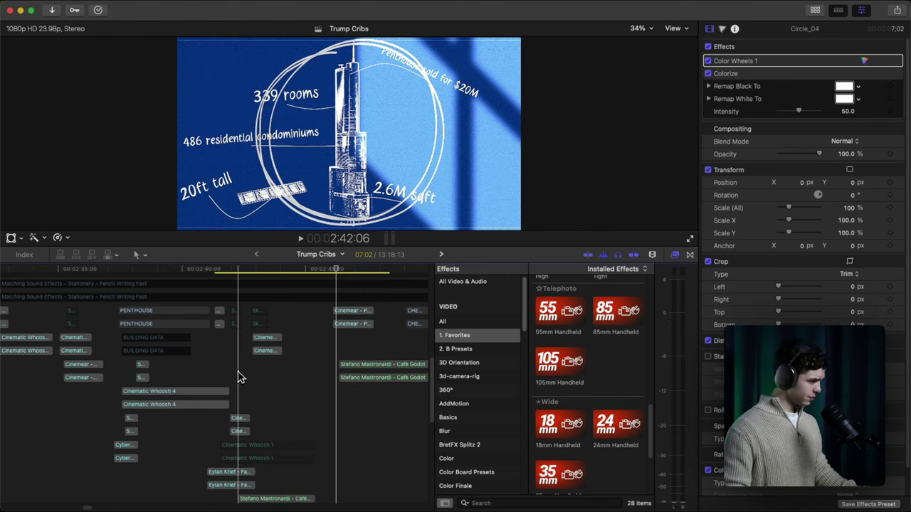
scroll(239, 378, left, 5)
Step: Marquee-select the 18 whoosh and transition sound clips beneath the Trump Tower section near 2:28:22
click(200, 312)
drag(199, 312, 418, 407)
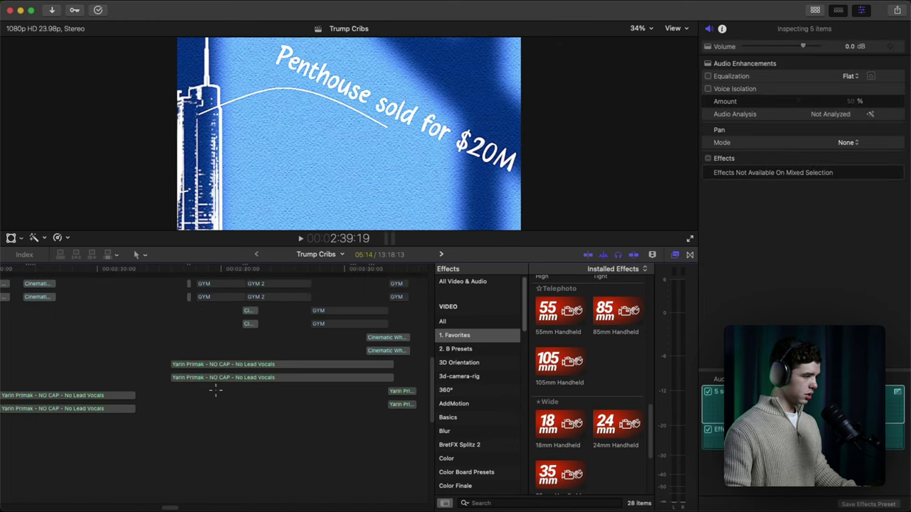
scroll(216, 390, down, 5)
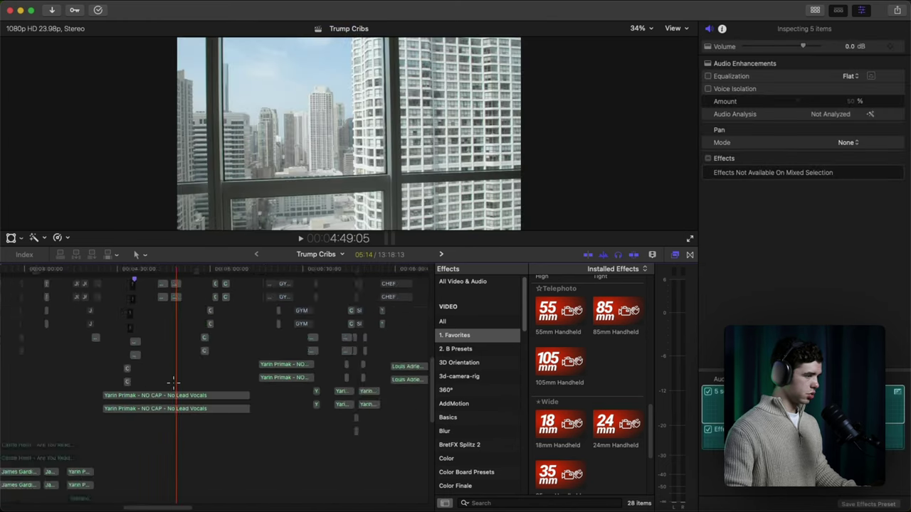
scroll(174, 383, left, 5)
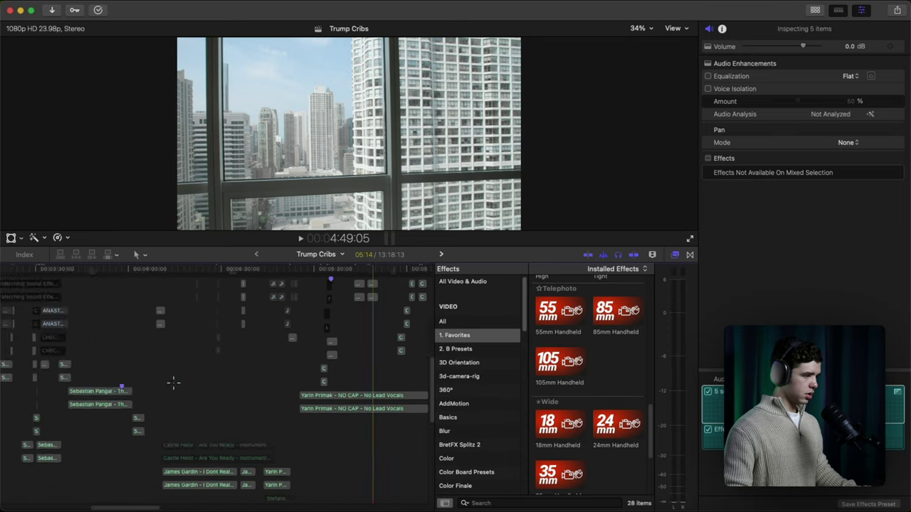
scroll(173, 383, right, 10)
scroll(214, 384, left, 15)
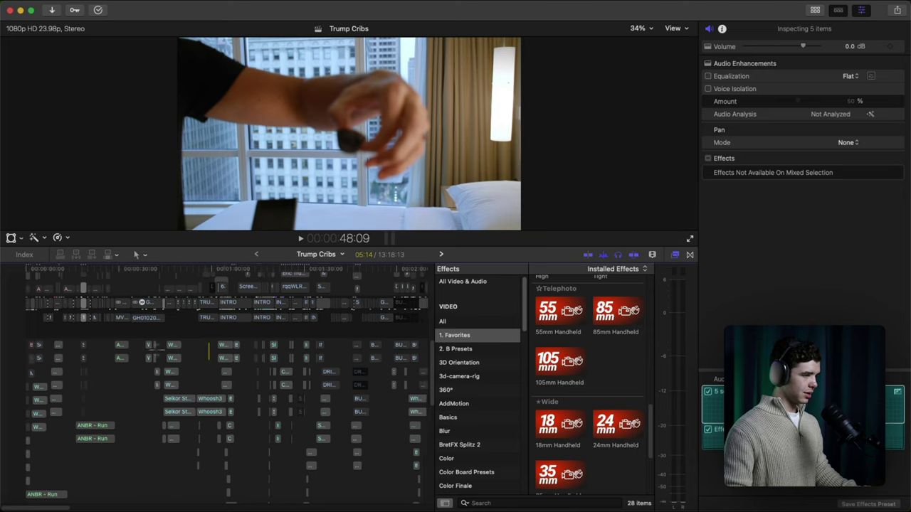
scroll(214, 384, up, 5)
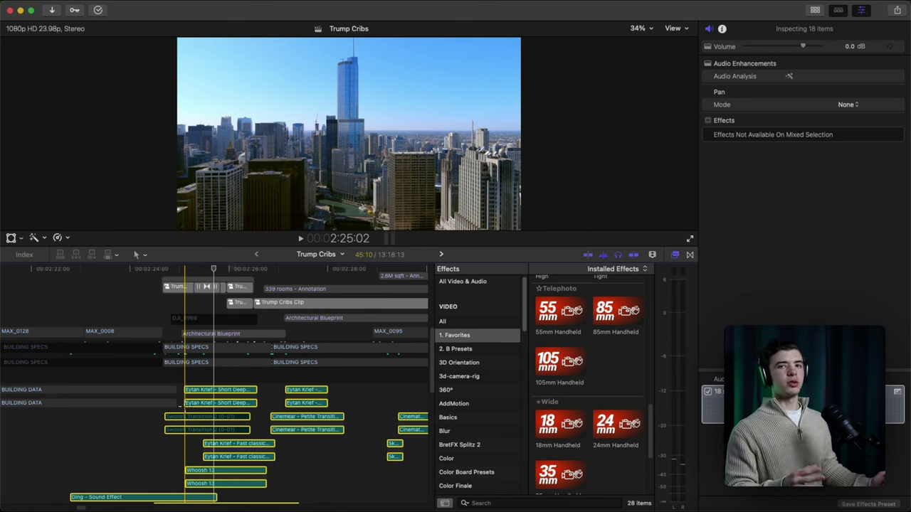
scroll(179, 405, down, 5)
scroll(164, 388, right, 1)
key(space)
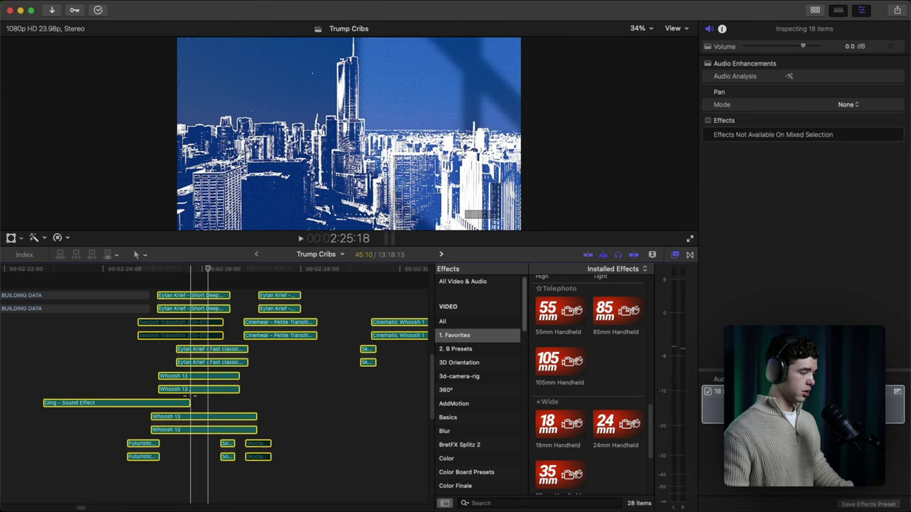
scroll(190, 397, down, 1)
key(space)
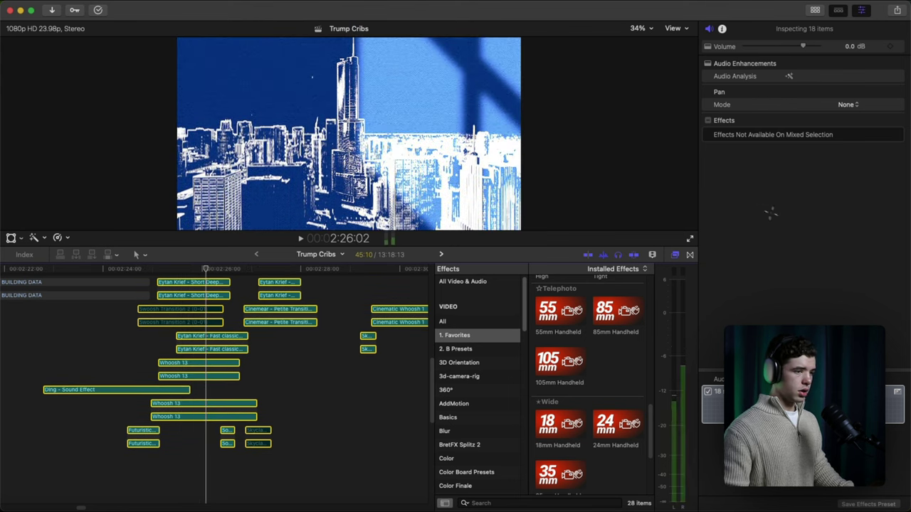
Step: Show timeline clips with large audio waveforms and hide the Effects browser for a full-width timeline
click(652, 254)
click(687, 301)
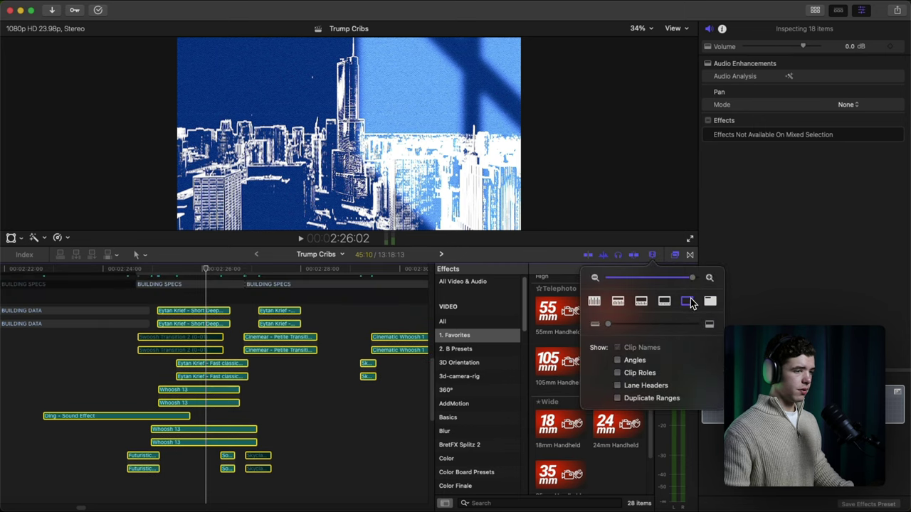
click(666, 303)
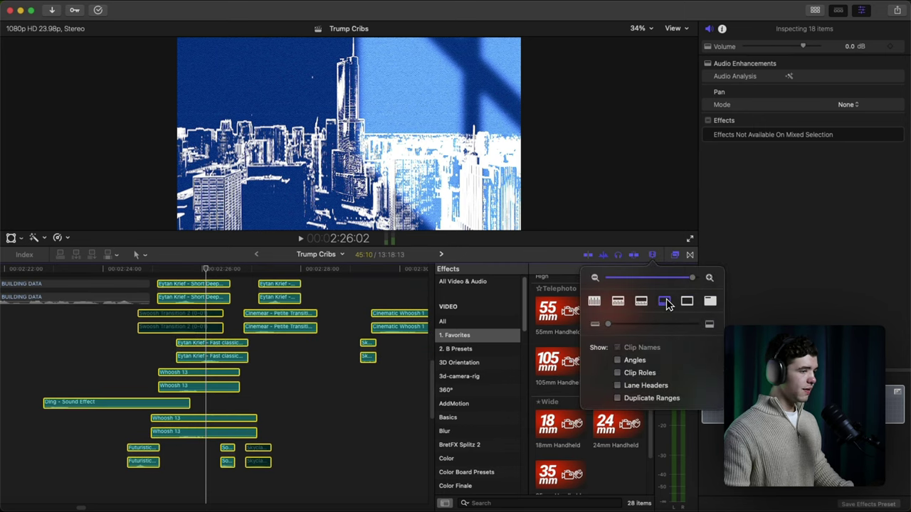
click(594, 303)
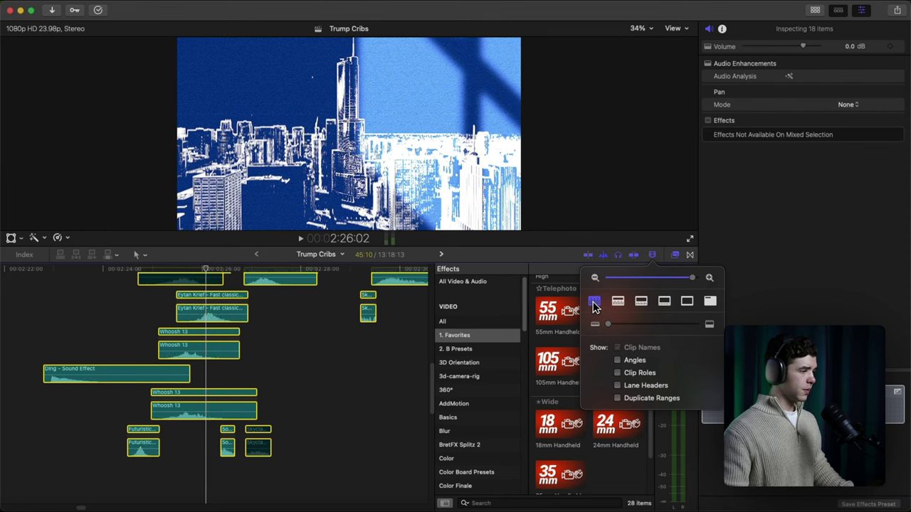
scroll(217, 364, up, 3)
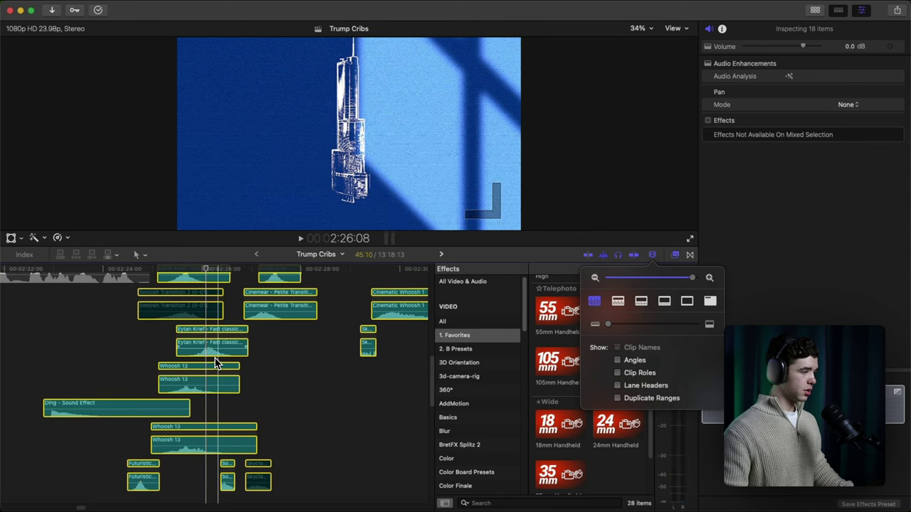
scroll(217, 363, up, 2)
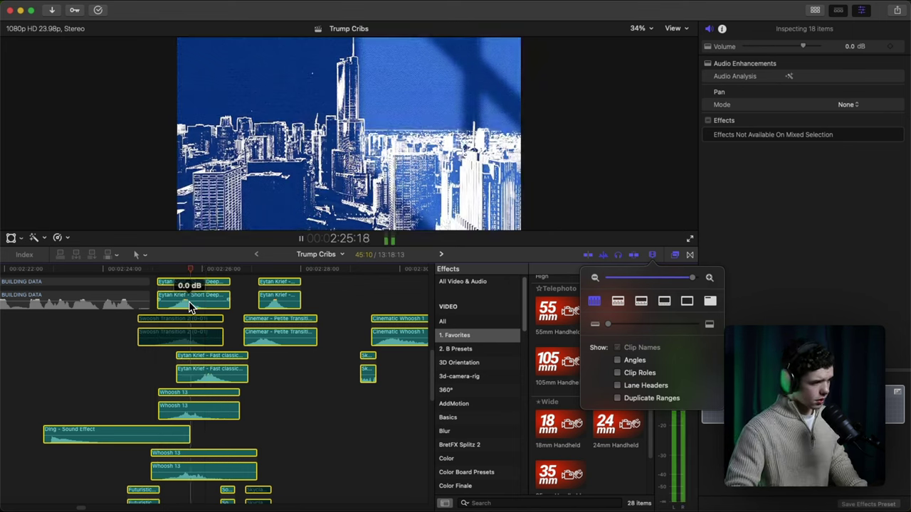
click(756, 226)
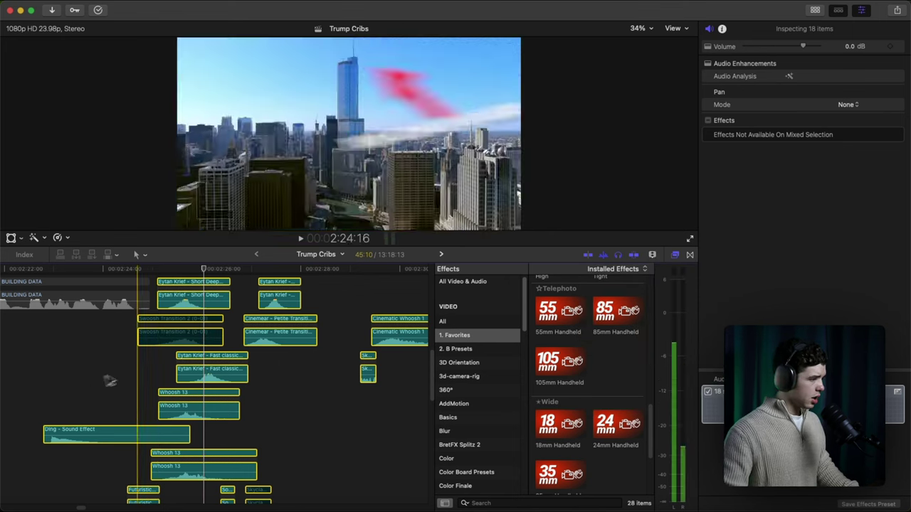
click(675, 254)
key(space)
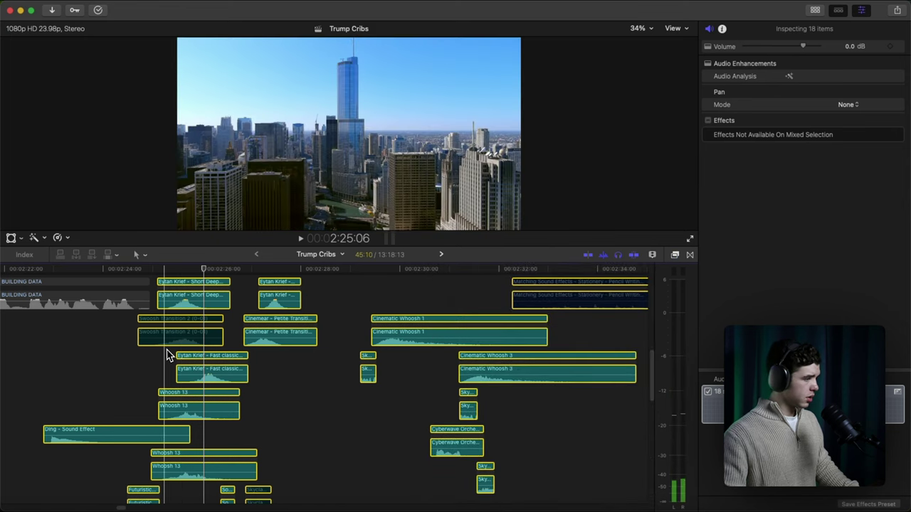
key(space)
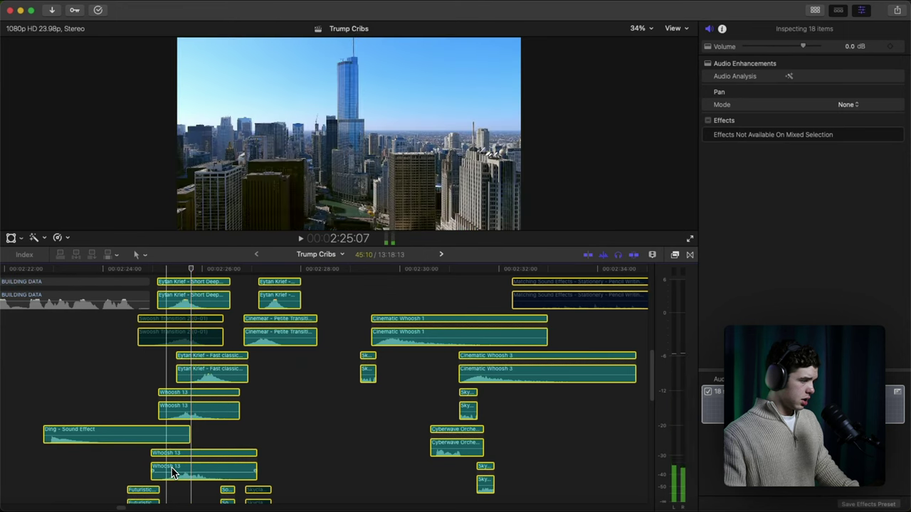
key(space)
key(space)
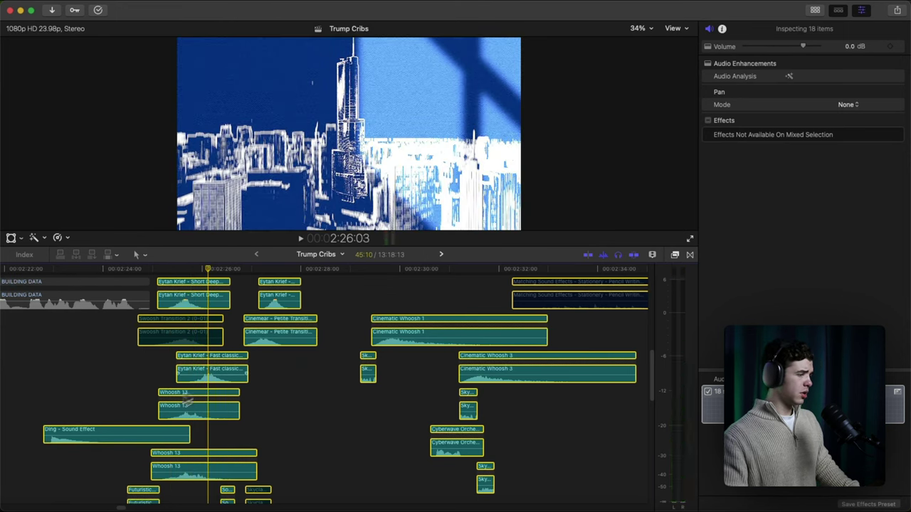
key(space)
key(space)
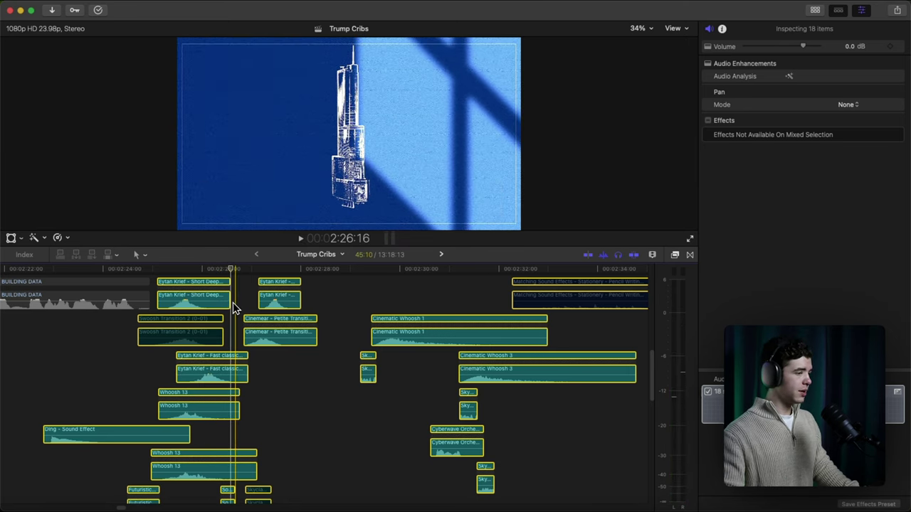
key(space)
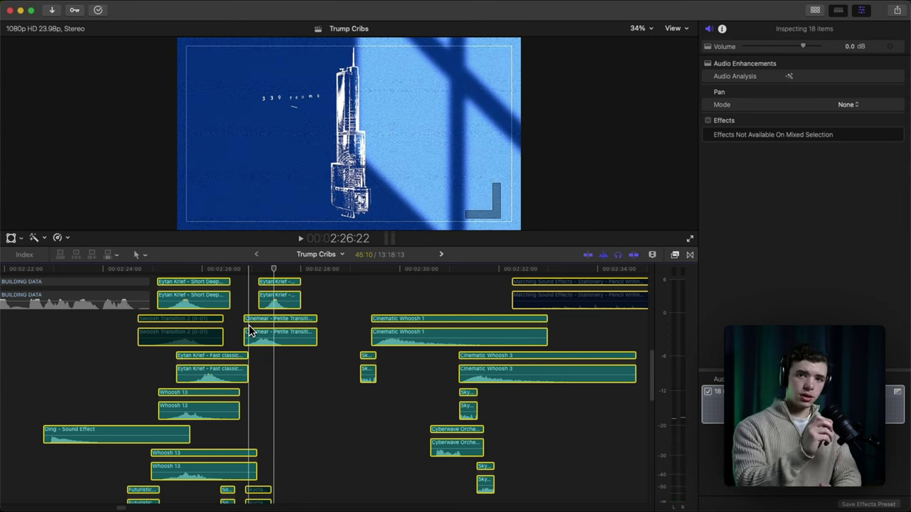
key(space)
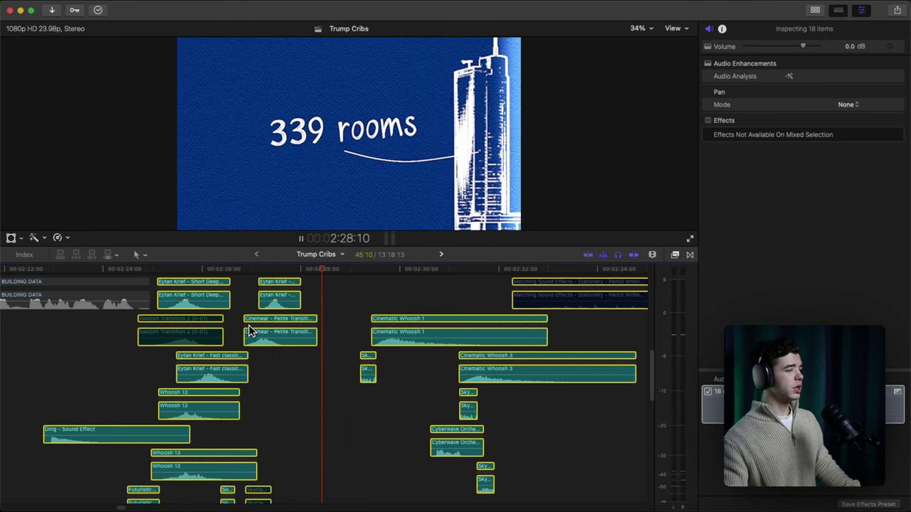
key(space)
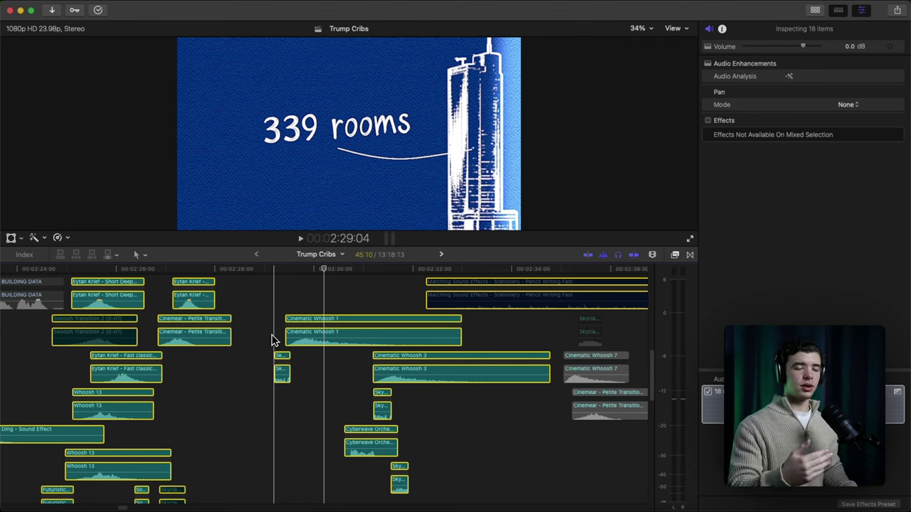
key(space)
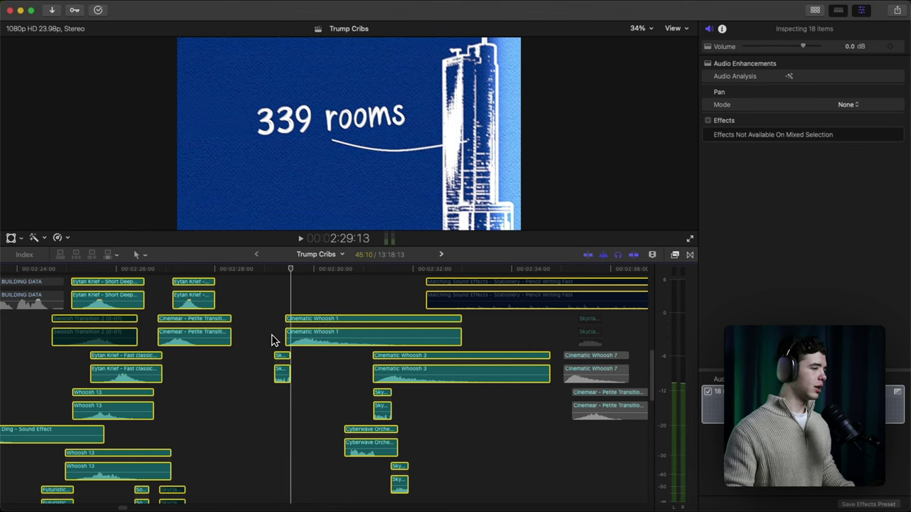
key(space)
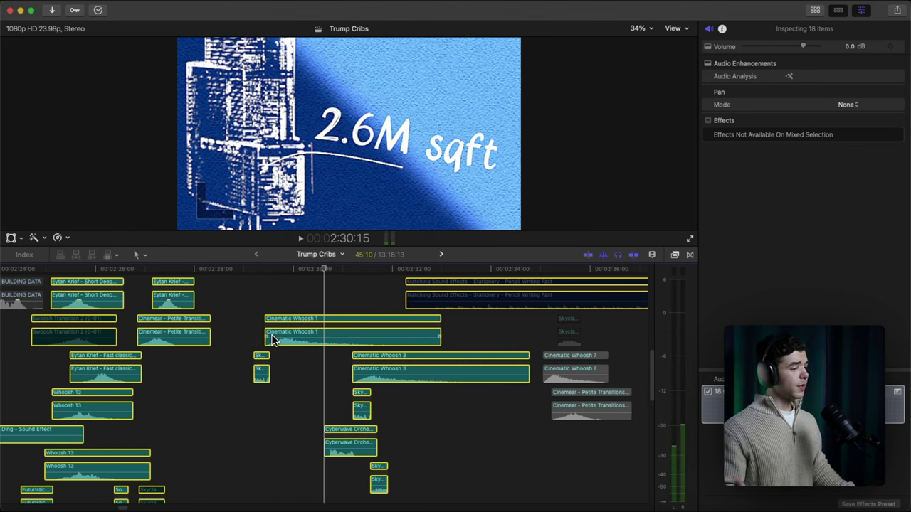
key(space)
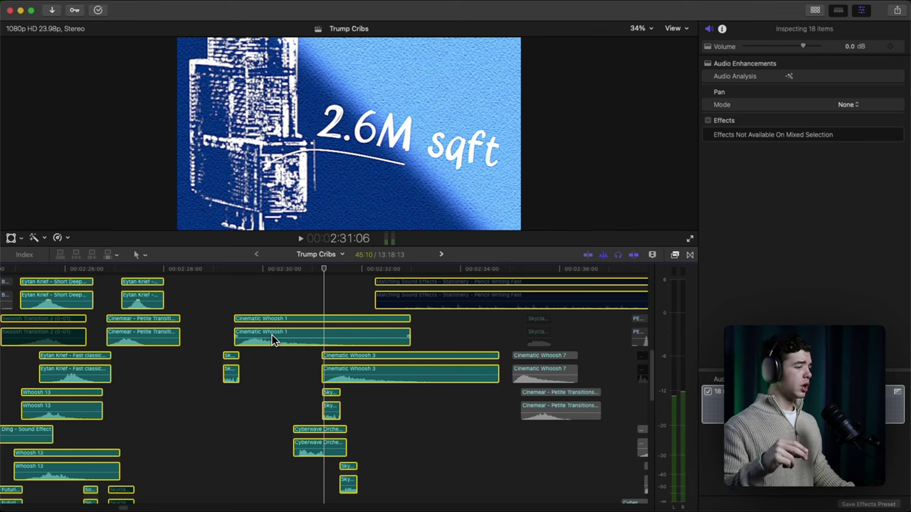
key(space)
key(space)
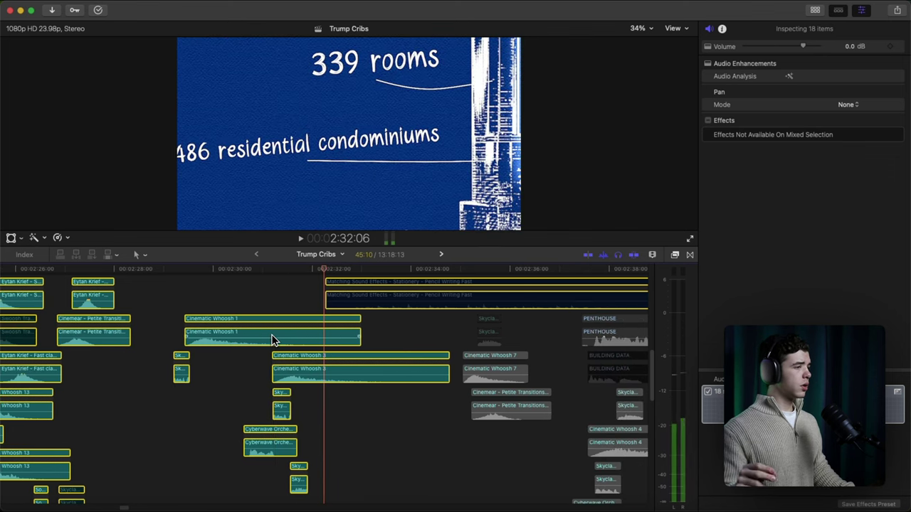
key(space)
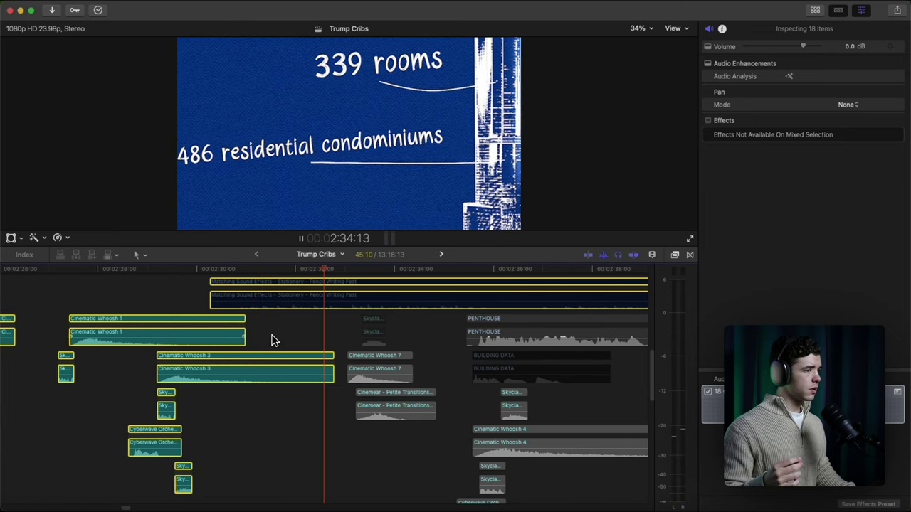
key(space)
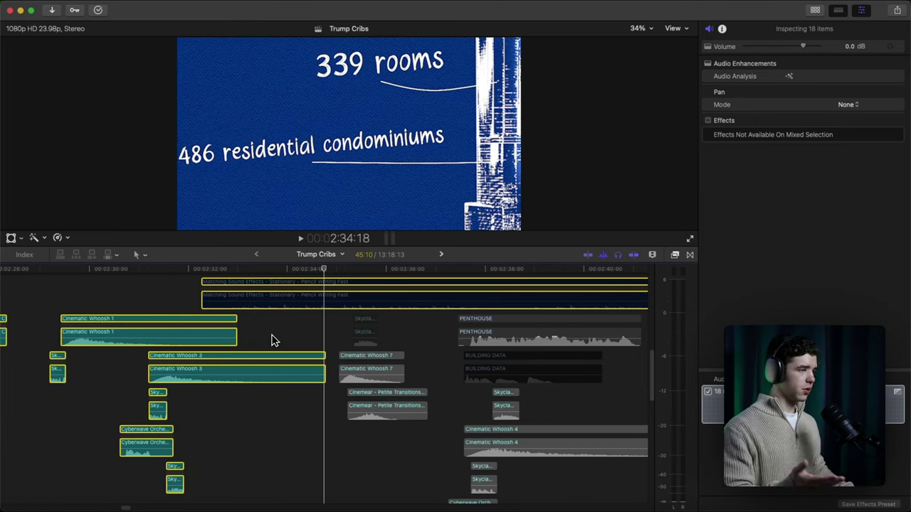
key(space)
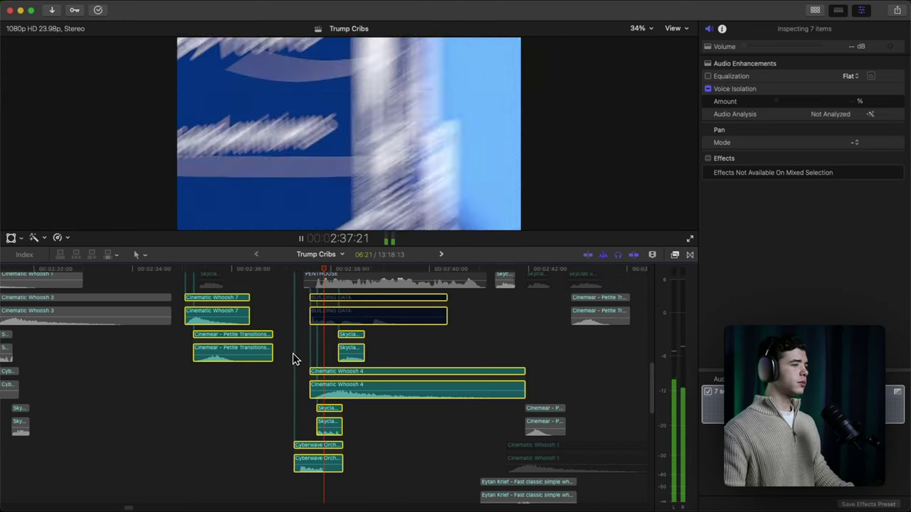
key(space)
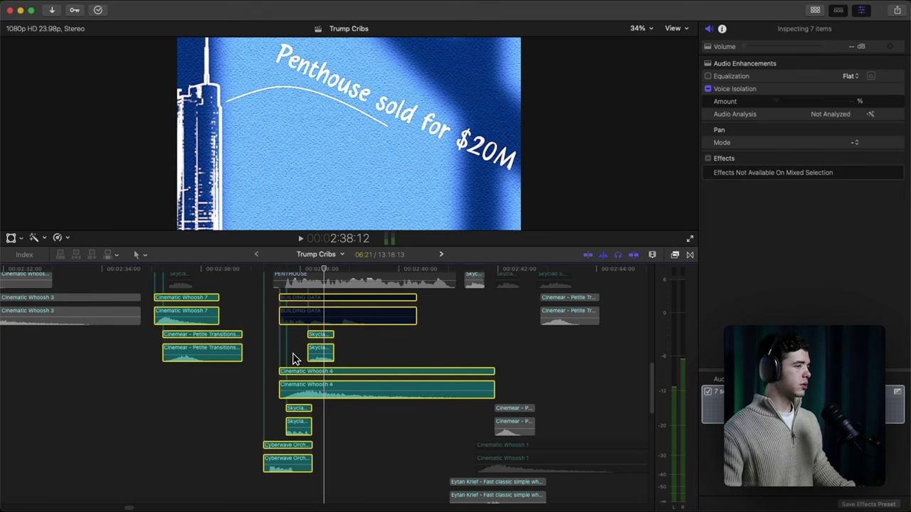
key(space)
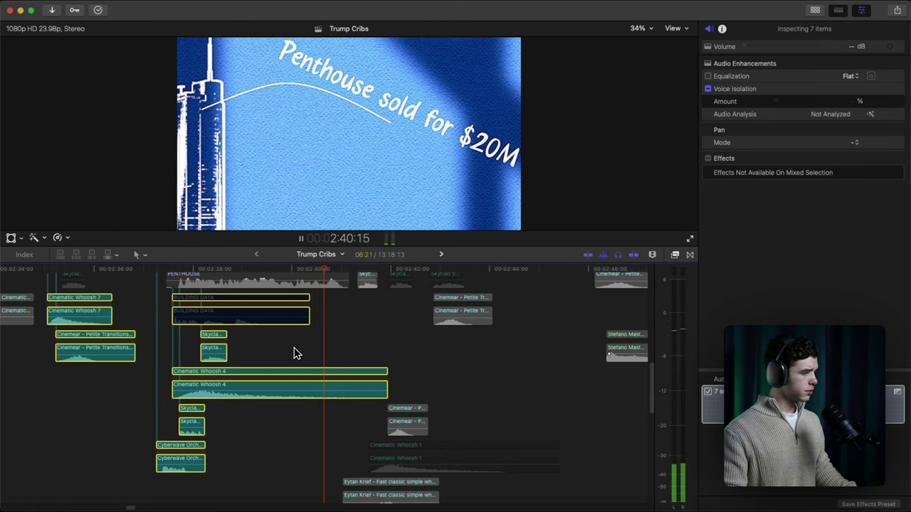
key(space)
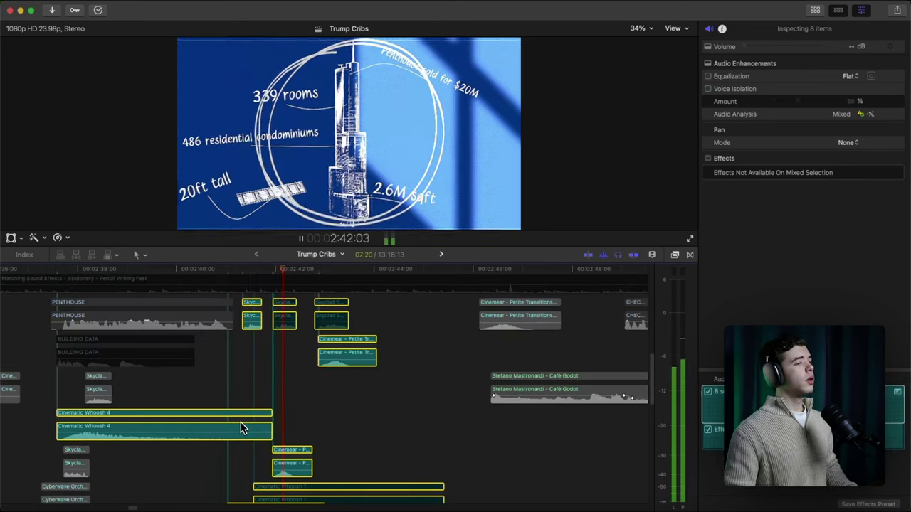
key(space)
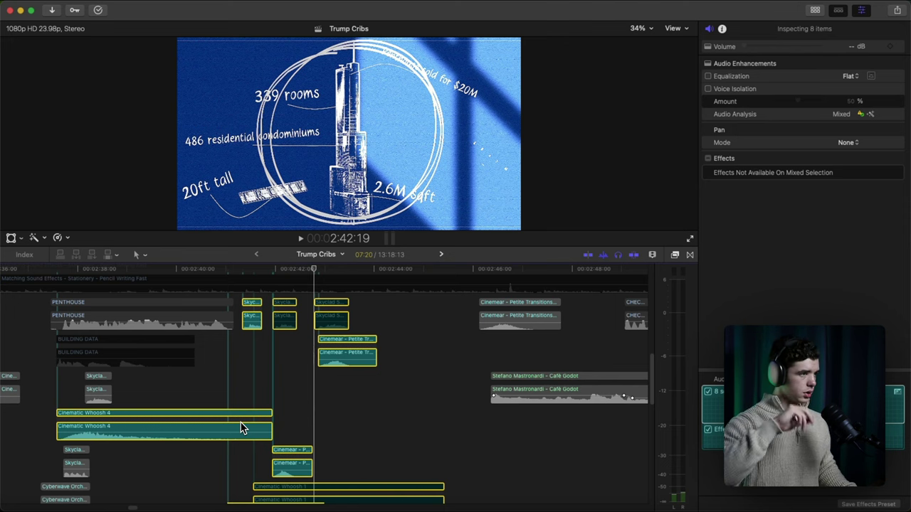
key(space)
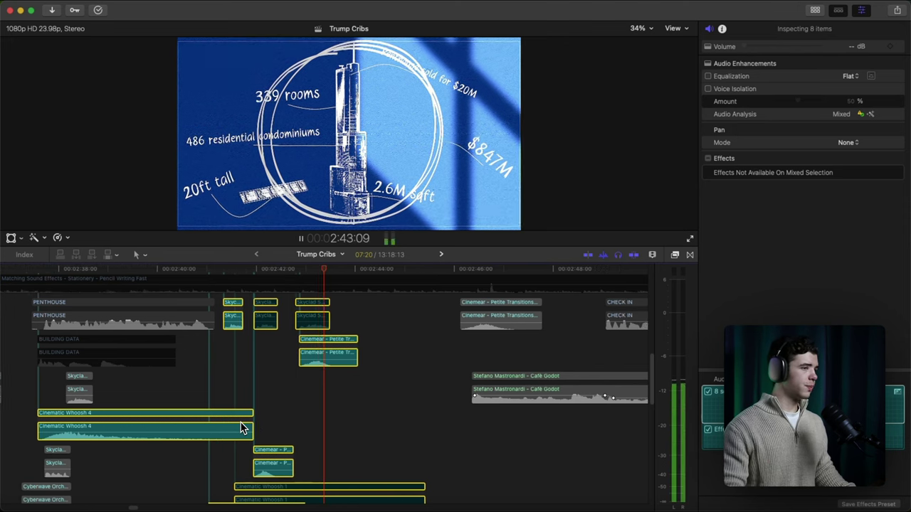
key(space)
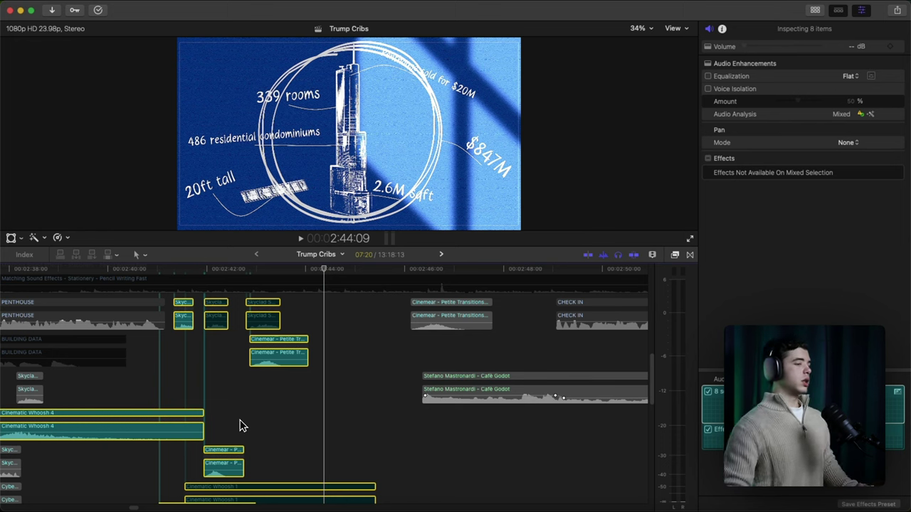
Step: Select the Cinemear pen-on-paper whoosh clip and preview it at its current pitch
click(231, 370)
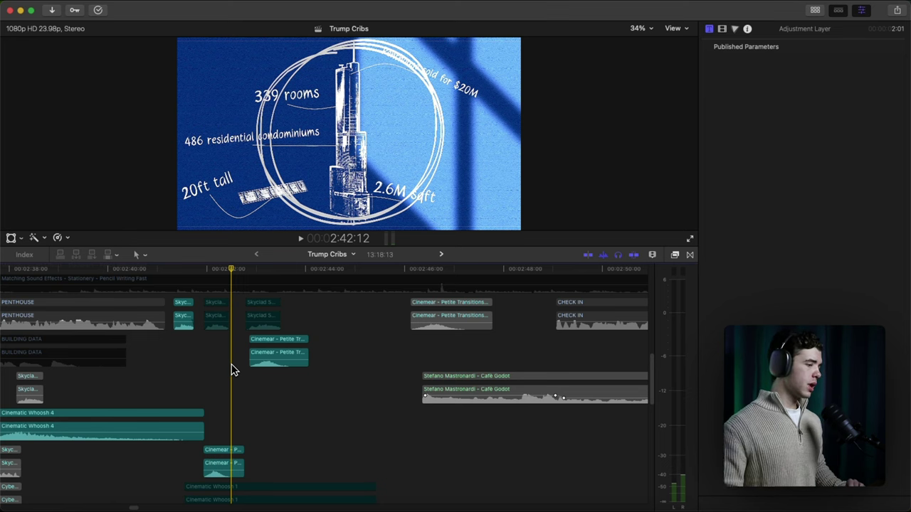
click(222, 466)
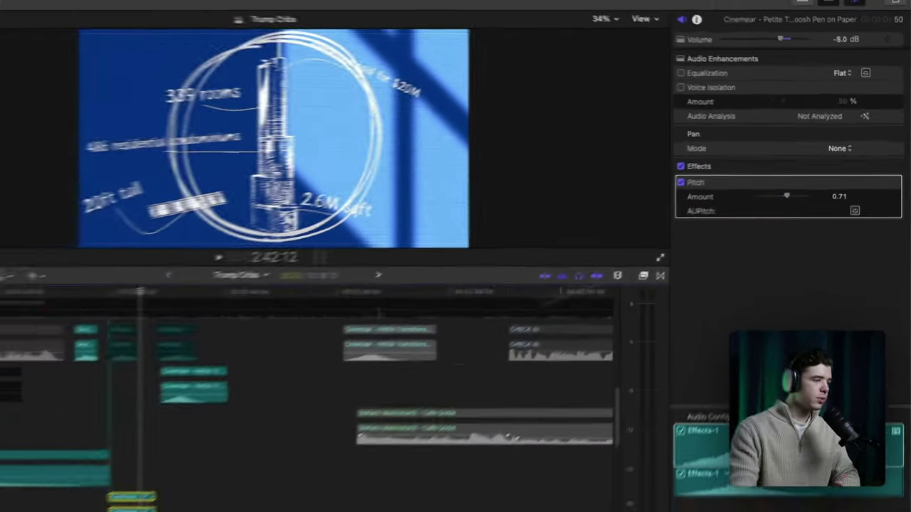
click(208, 404)
click(214, 464)
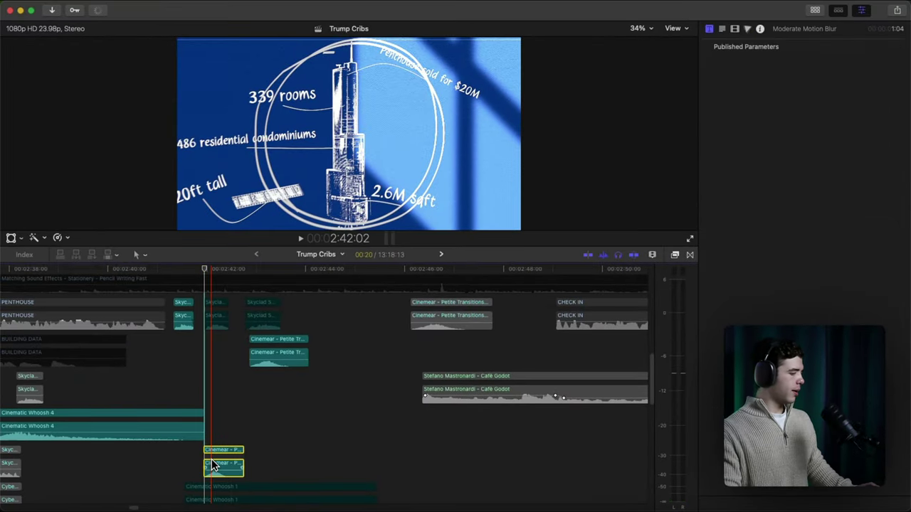
key(space)
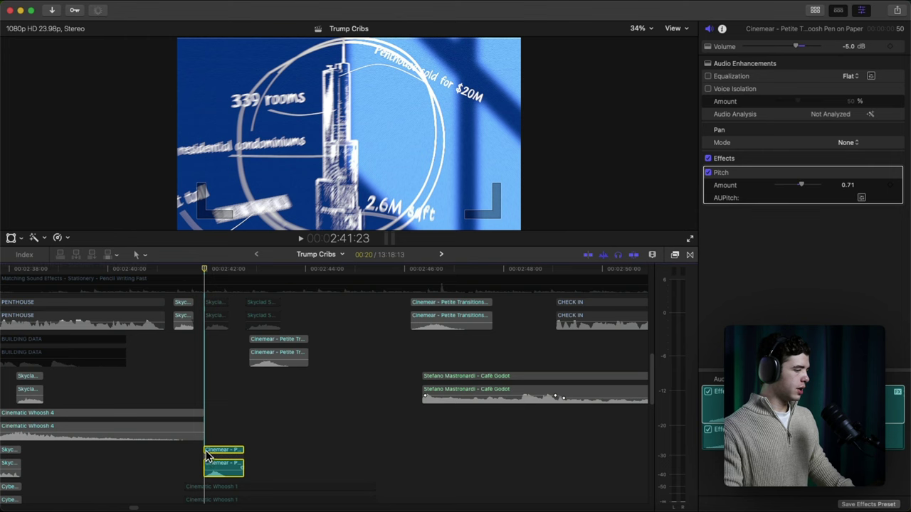
key(space)
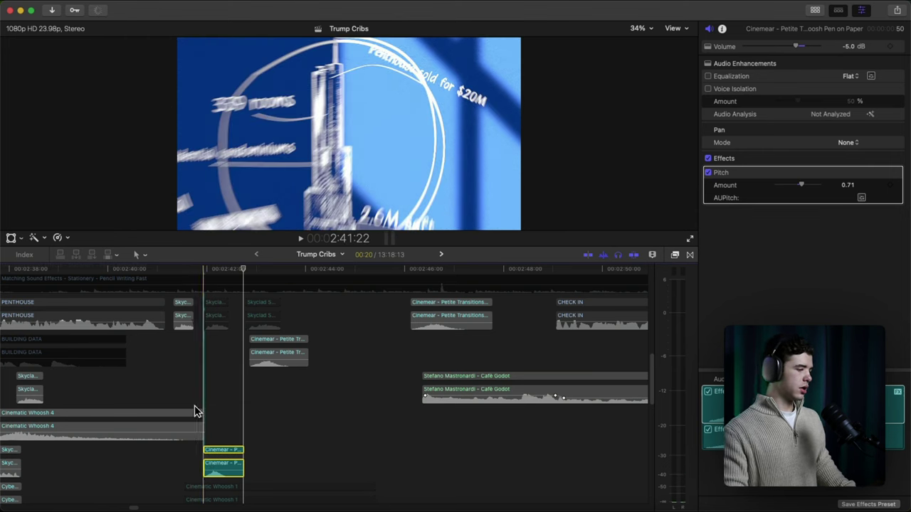
key(space)
key(space)
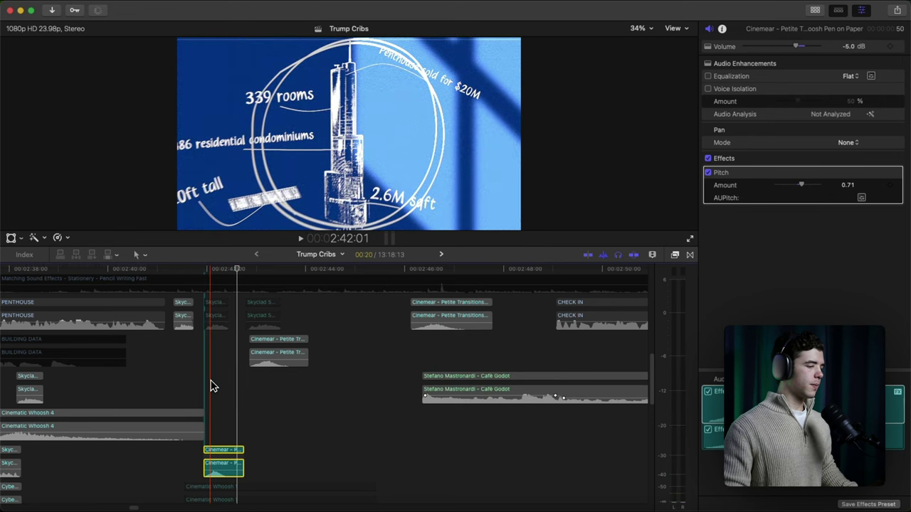
key(space)
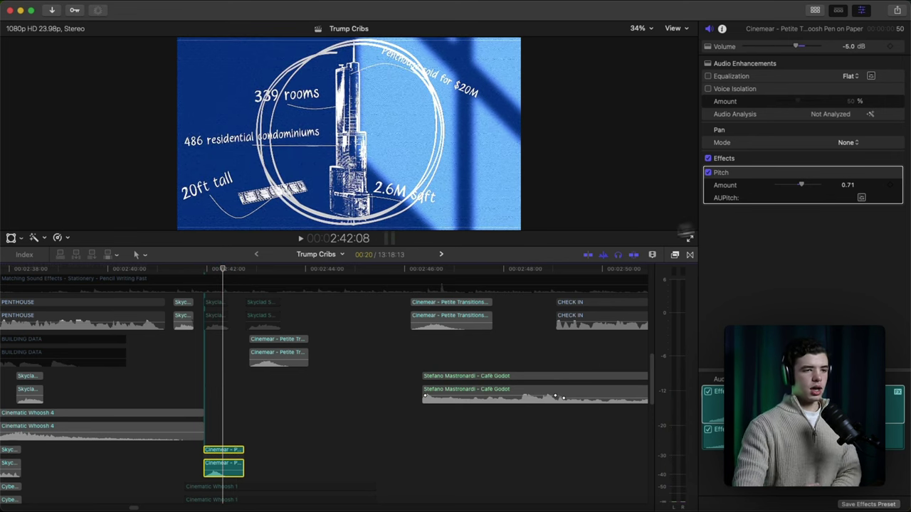
Step: Try lower whoosh pitch values (-1.25, deeper, then -2.39), previewing each
drag(802, 187, 793, 188)
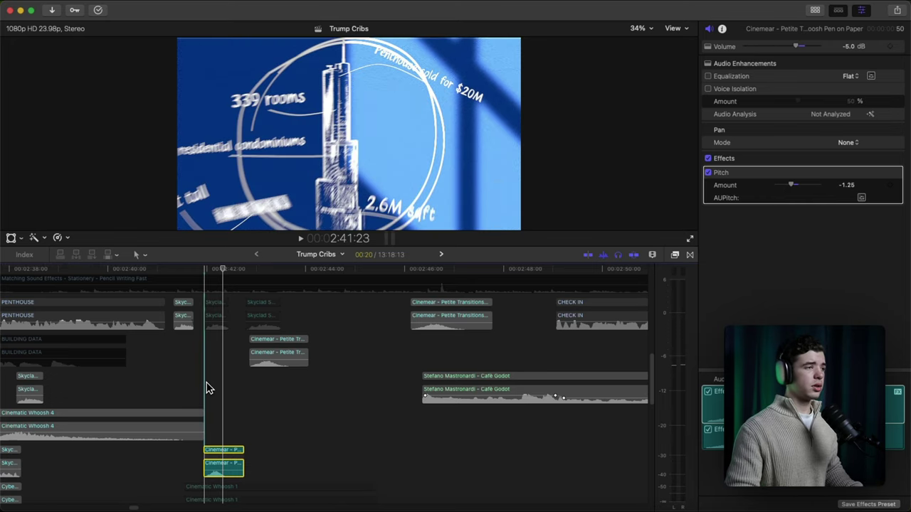
key(space)
key(space)
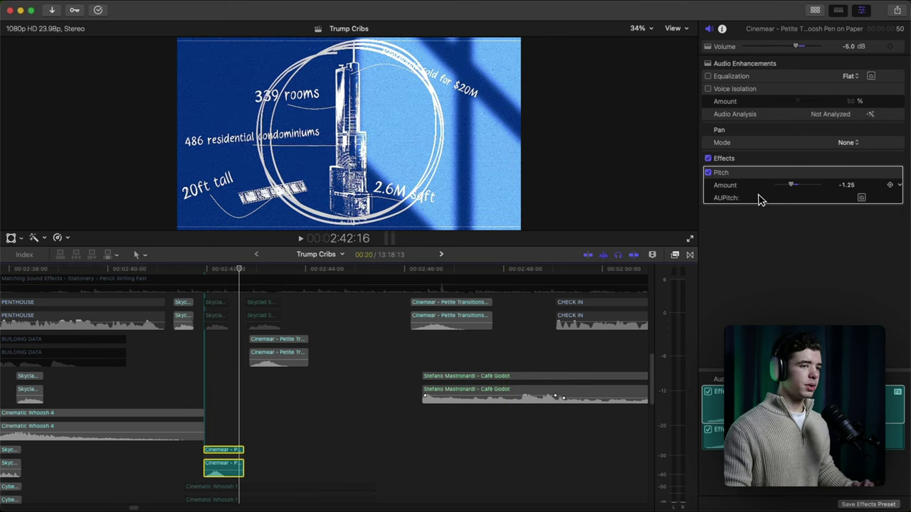
drag(793, 187, 763, 191)
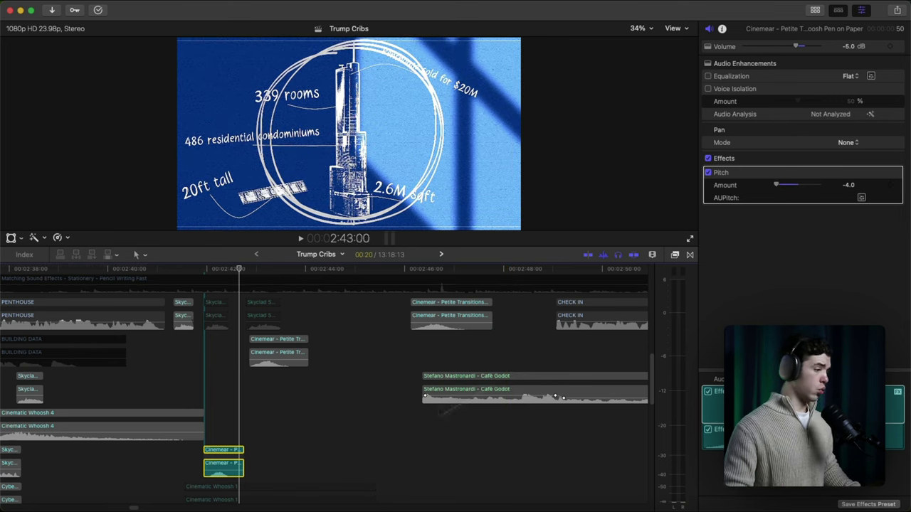
key(space)
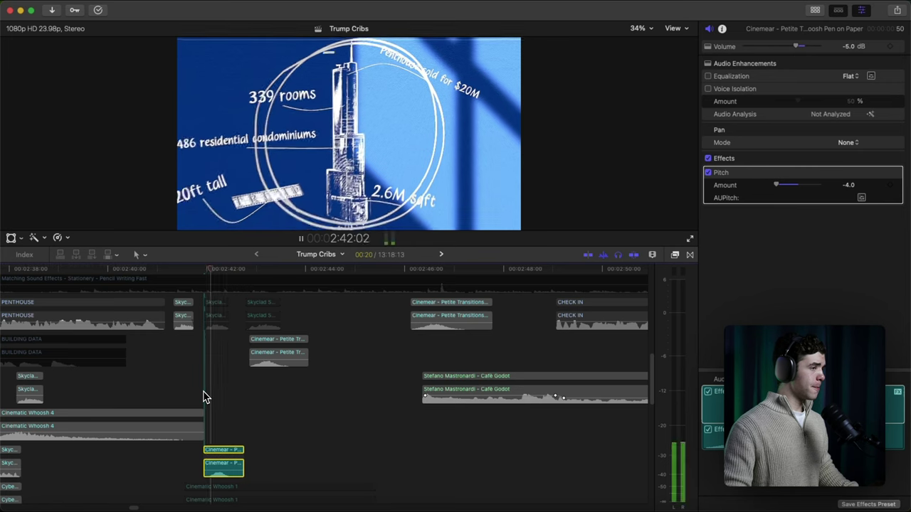
key(space)
drag(775, 187, 786, 187)
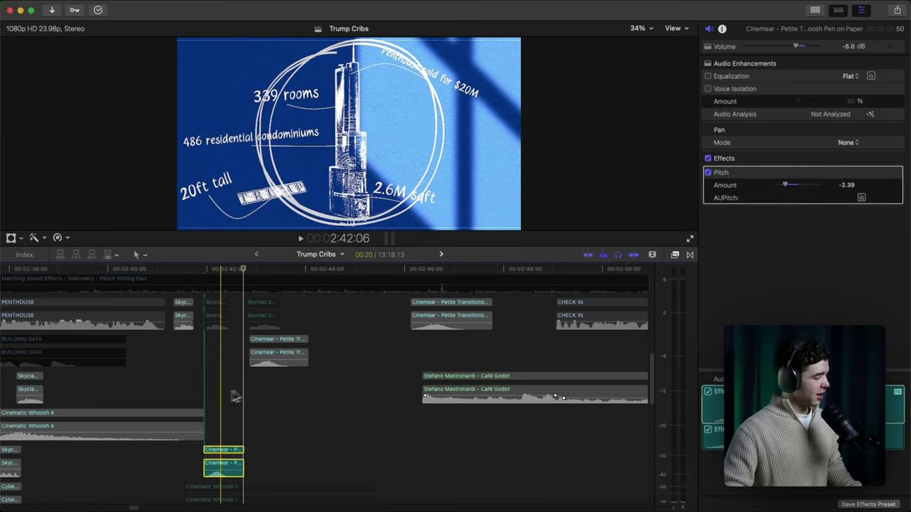
key(space)
key(space)
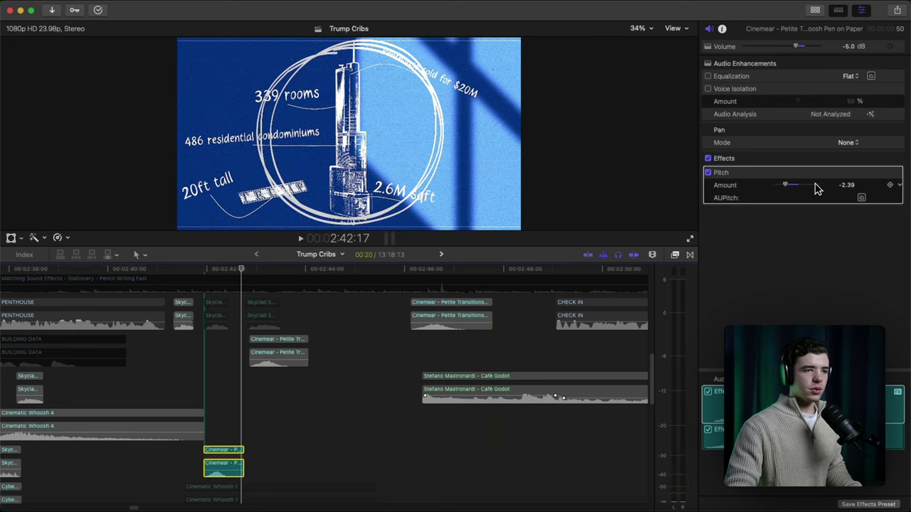
Step: Set the whoosh pitch to 2.09 and slow the clip to 87% speed
click(809, 189)
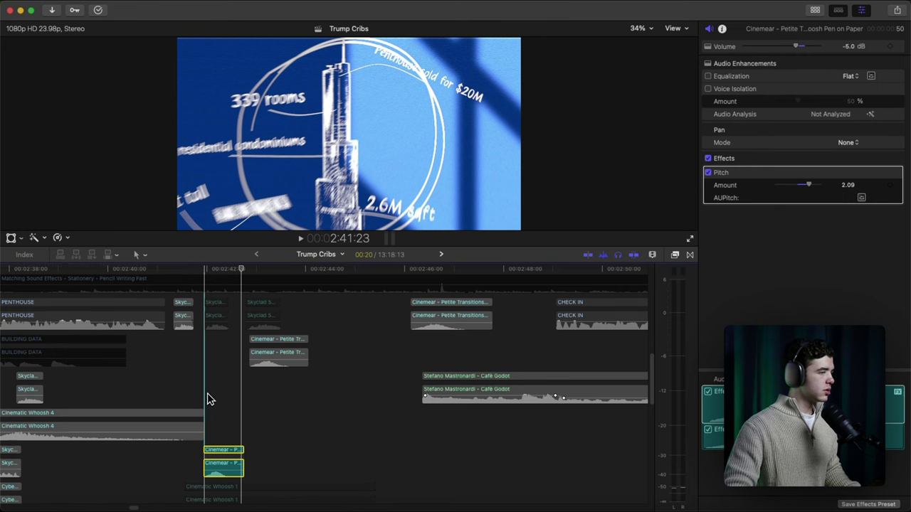
key(space)
key(space)
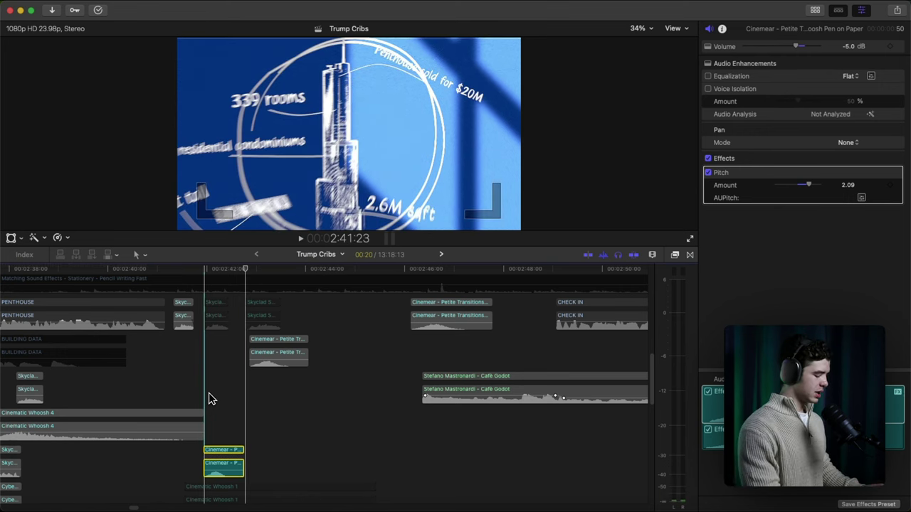
key(super+r)
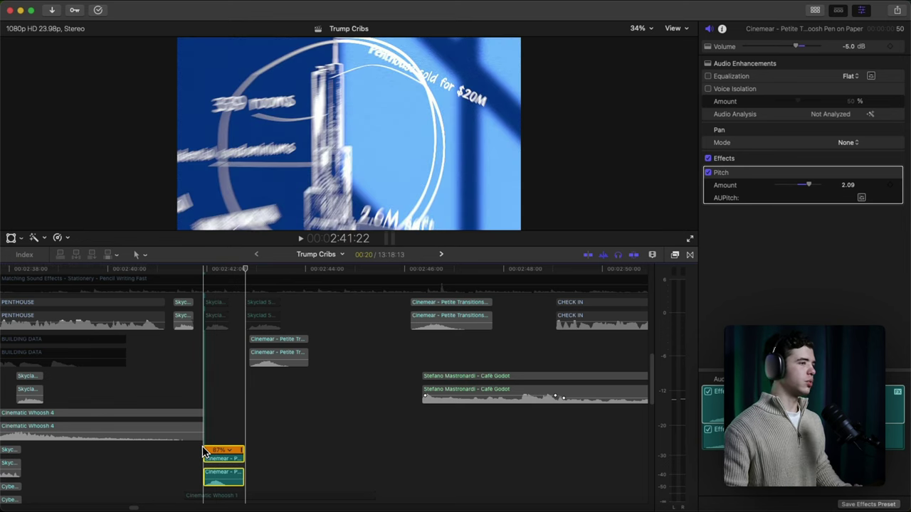
Step: Toggle Preserve Pitch on and off, disable the whoosh's Pitch effect, and play it
click(58, 237)
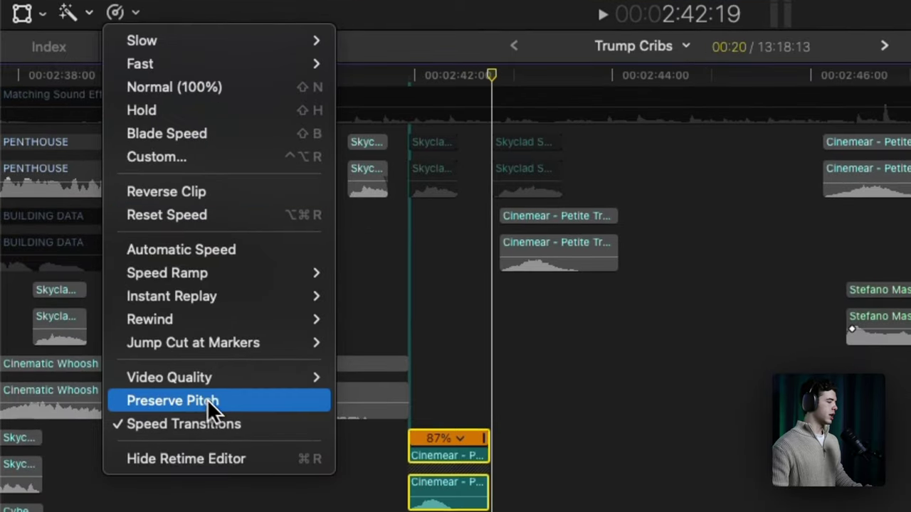
click(228, 397)
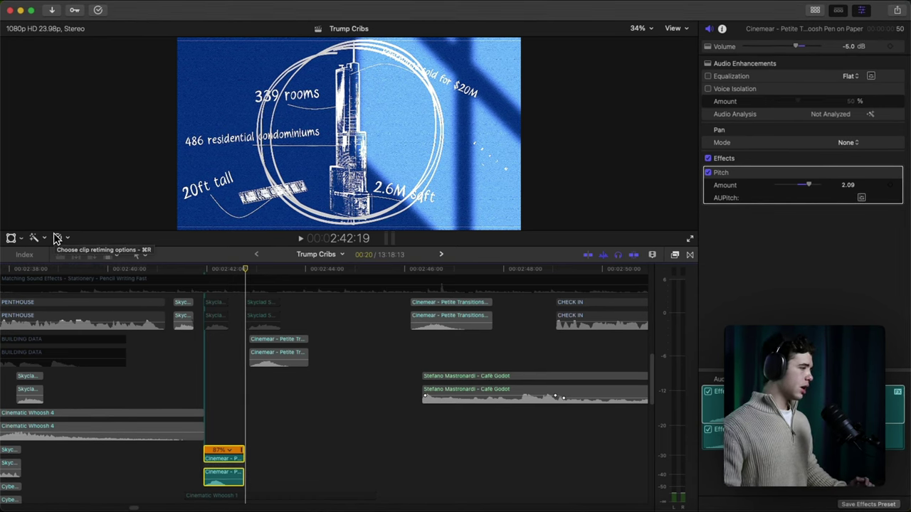
click(57, 238)
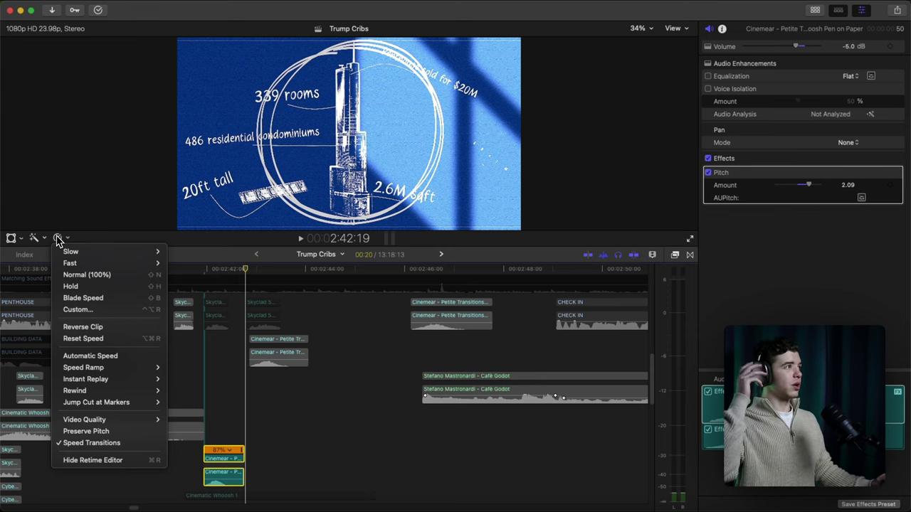
click(84, 431)
click(235, 441)
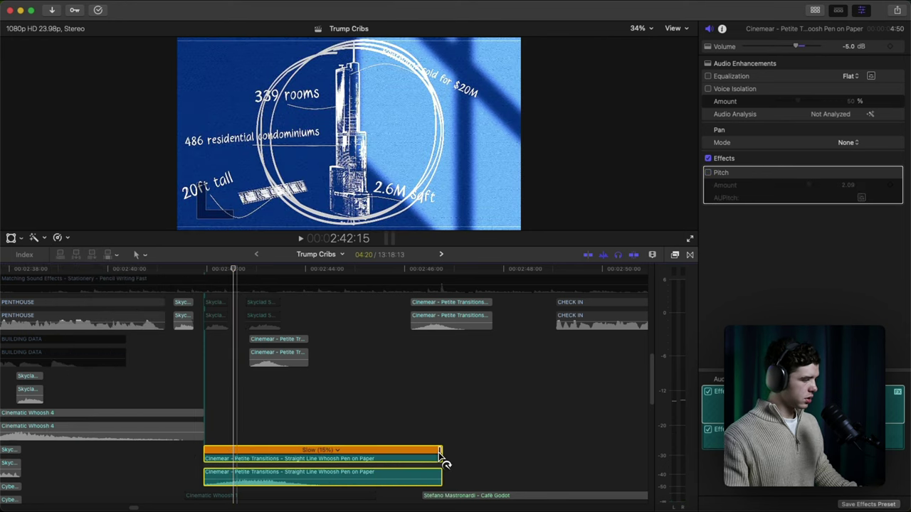
key(space)
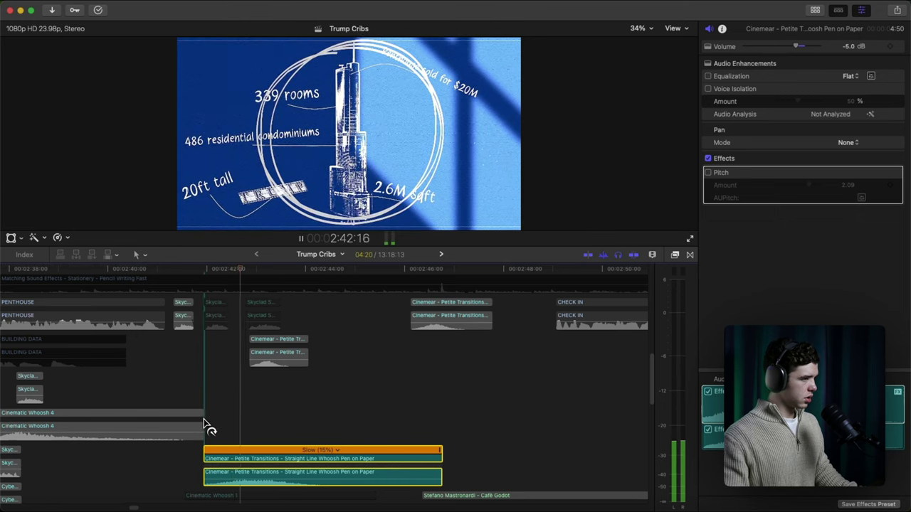
key(space)
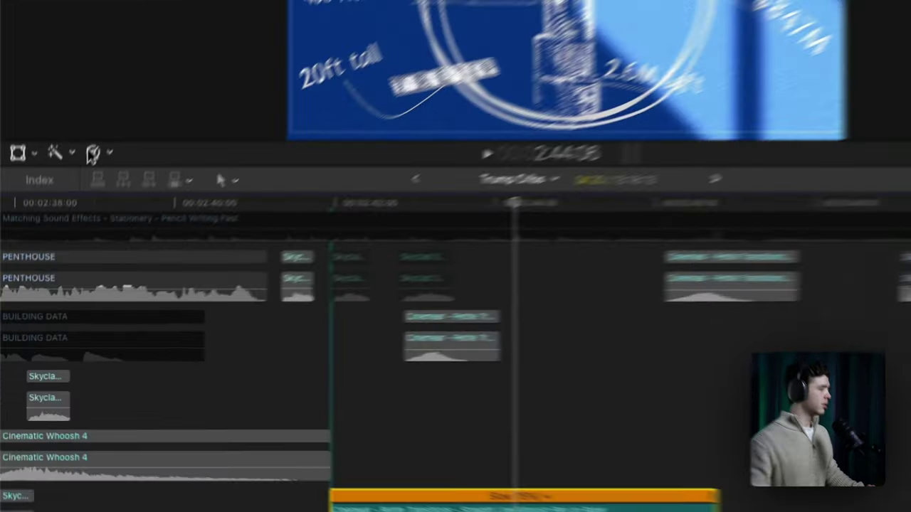
Step: Turn on Preserve Pitch for the slowed whoosh and play it back to check
click(59, 238)
click(211, 378)
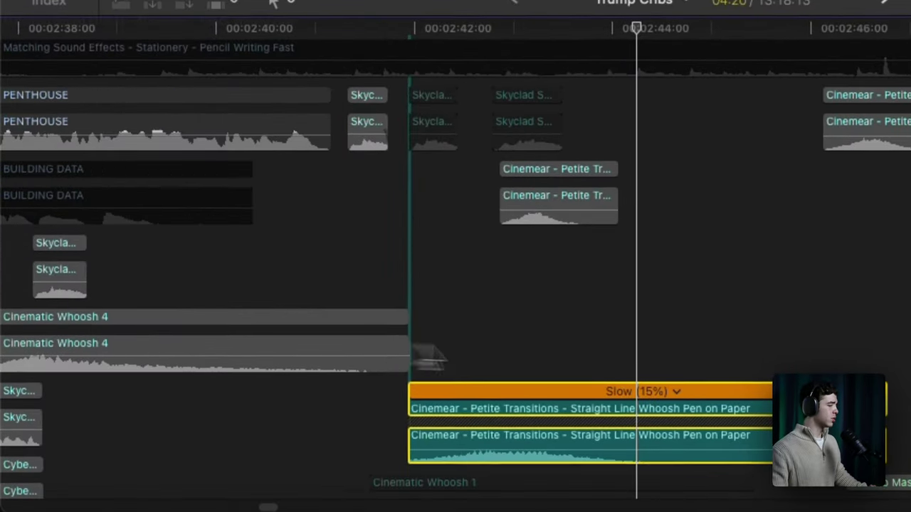
key(space)
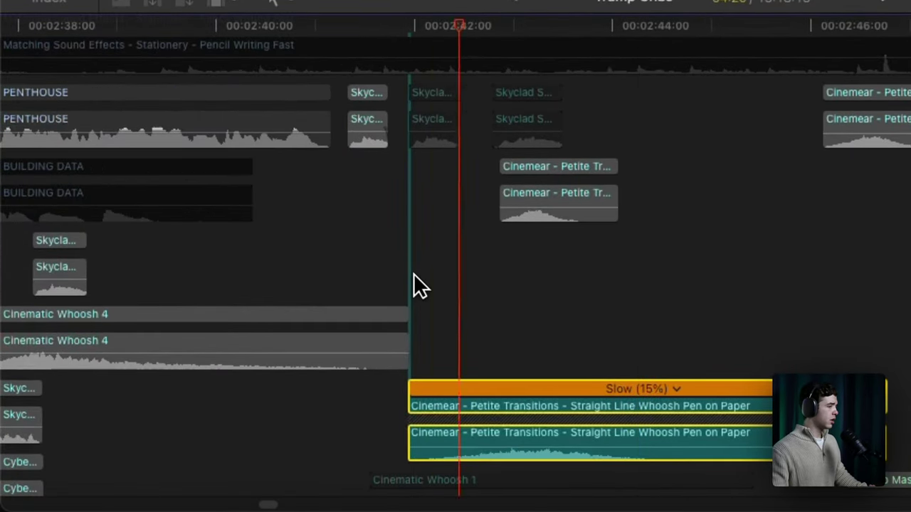
key(space)
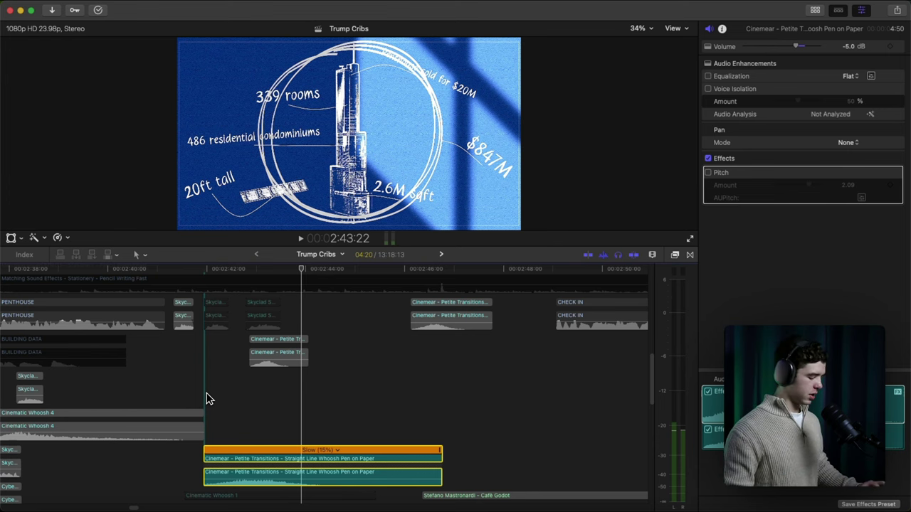
Step: Undo the Slow 15% retime, restore the whoosh's Pitch effect, and play it back
key(super+z)
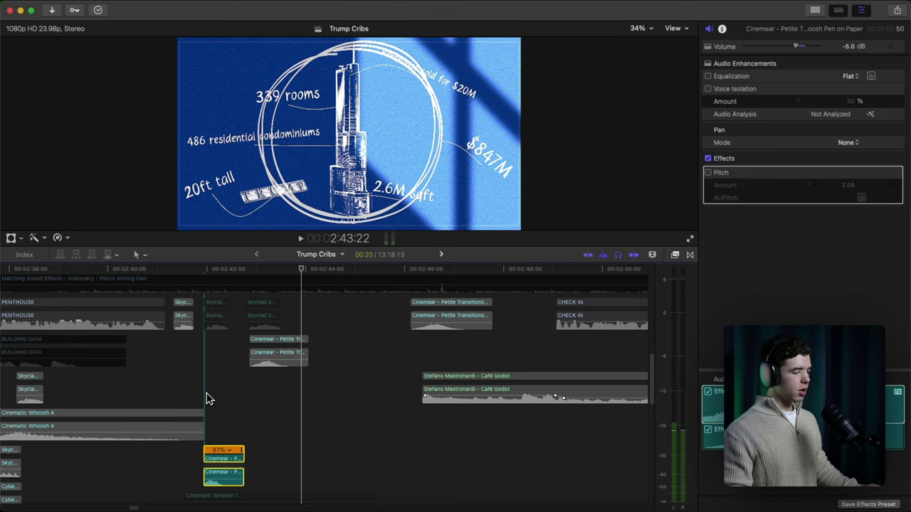
key(super+z)
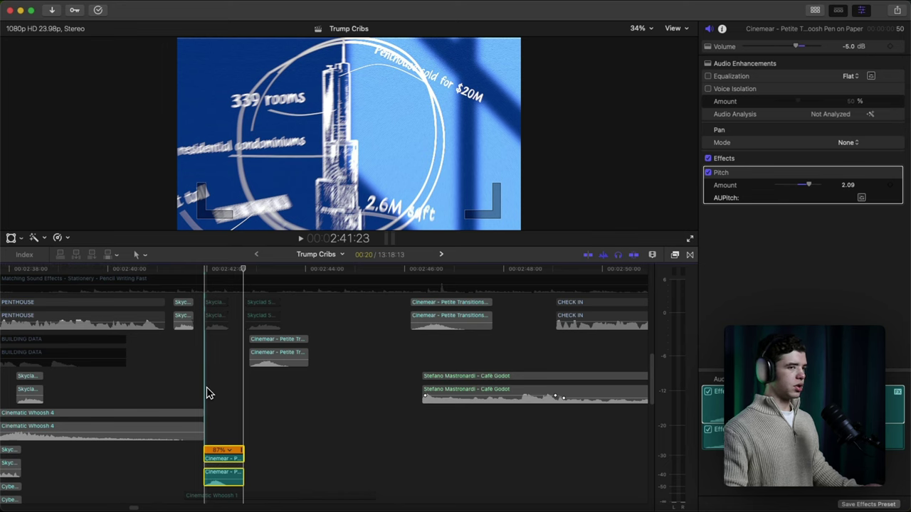
key(space)
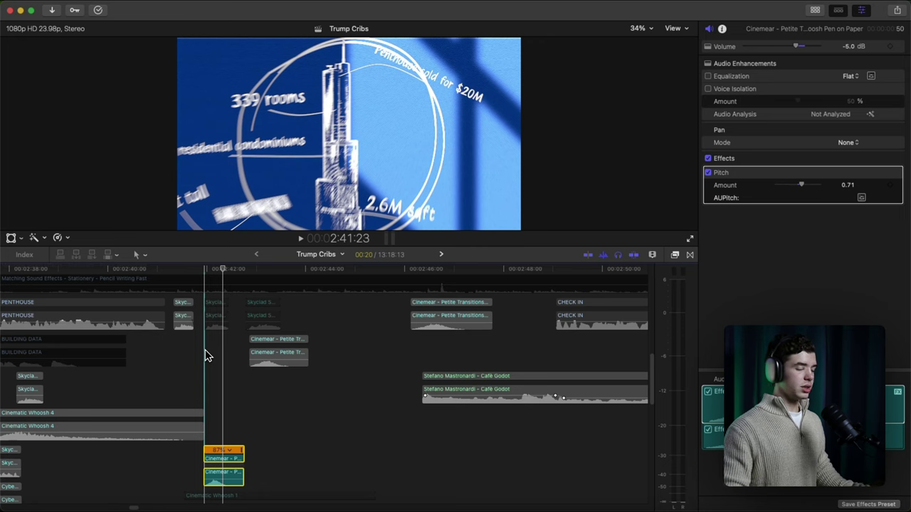
key(space)
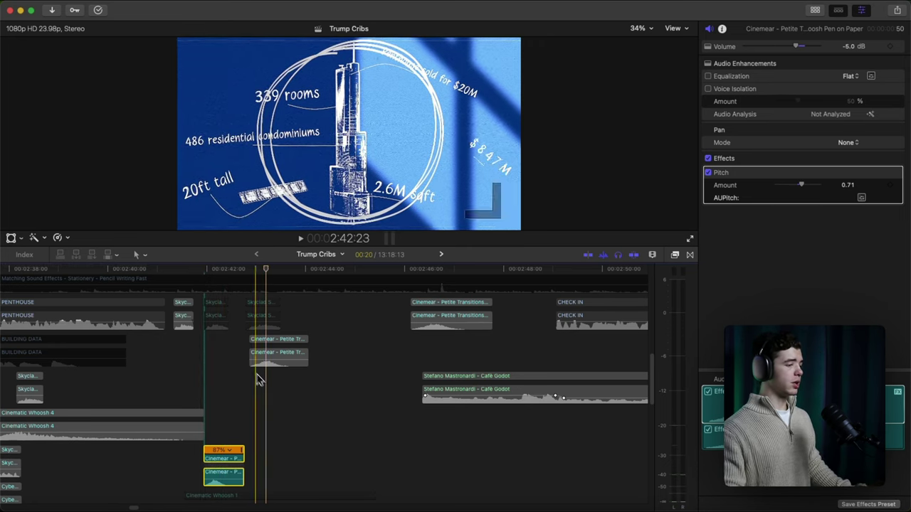
click(215, 384)
key(space)
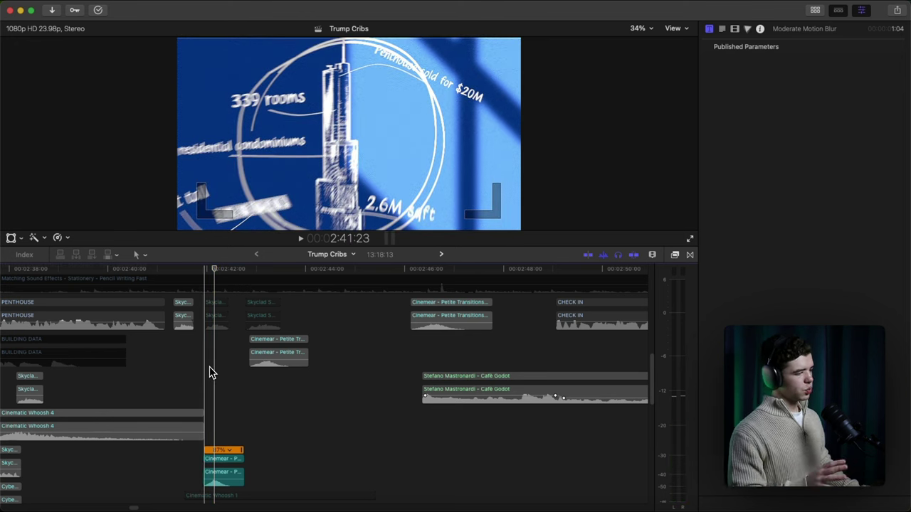
key(space)
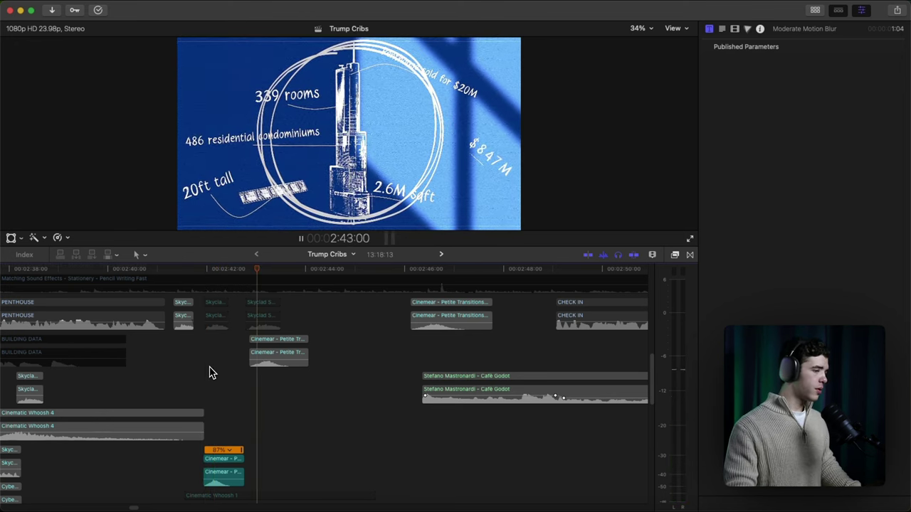
key(space)
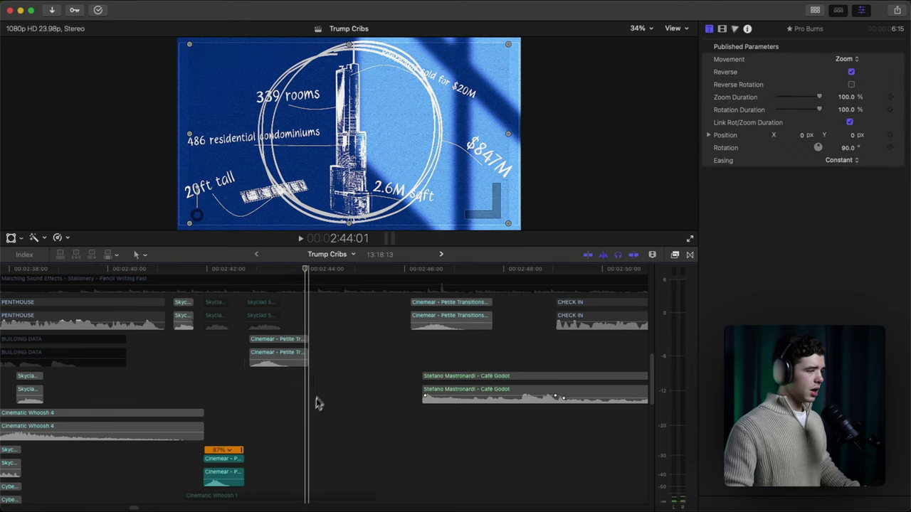
scroll(321, 397, up, 10)
key(super+minus)
key(super+minus)
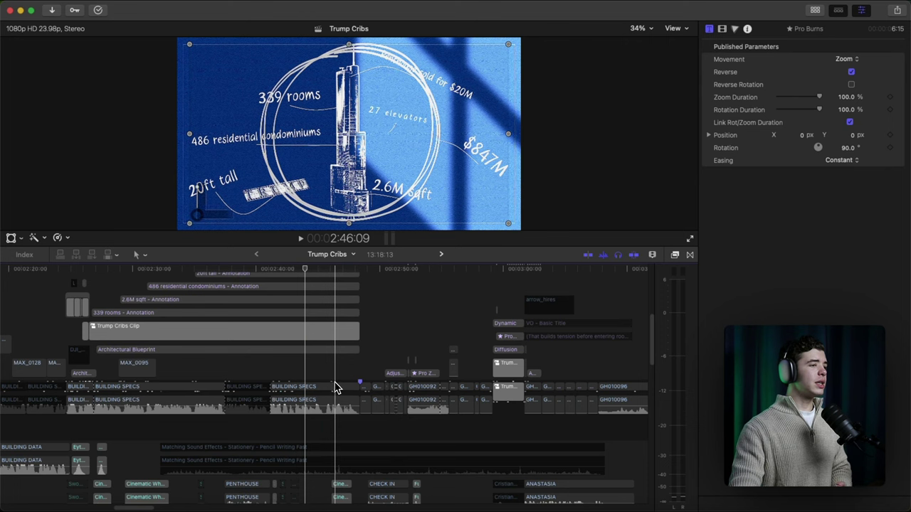
scroll(335, 388, up, 3)
scroll(339, 388, up, 5)
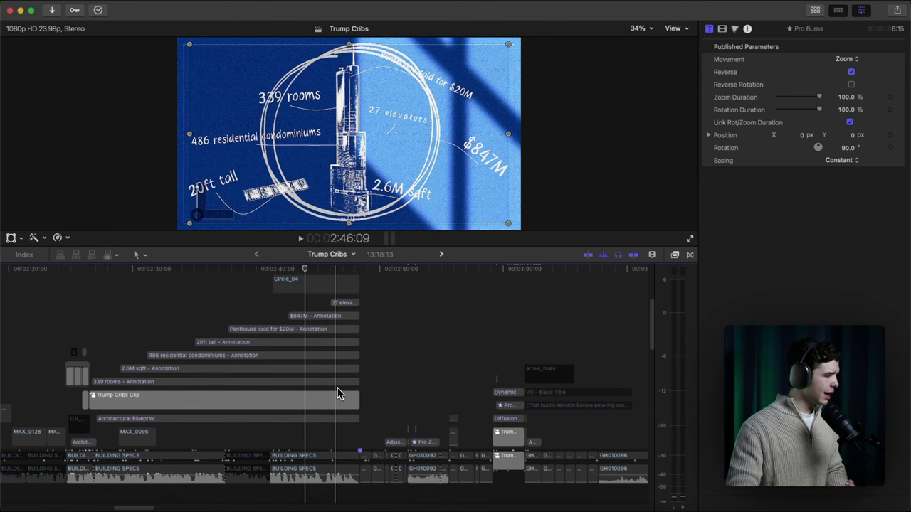
click(151, 431)
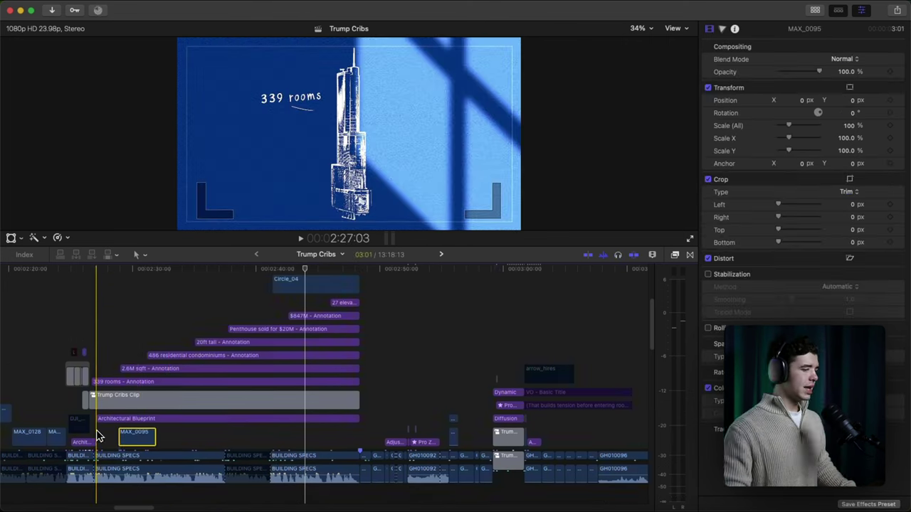
scroll(98, 435, down, 14)
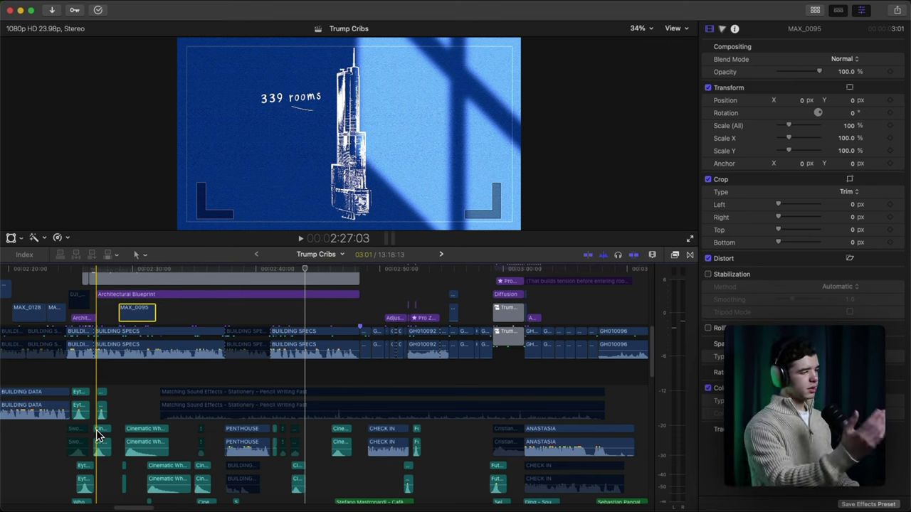
key(space)
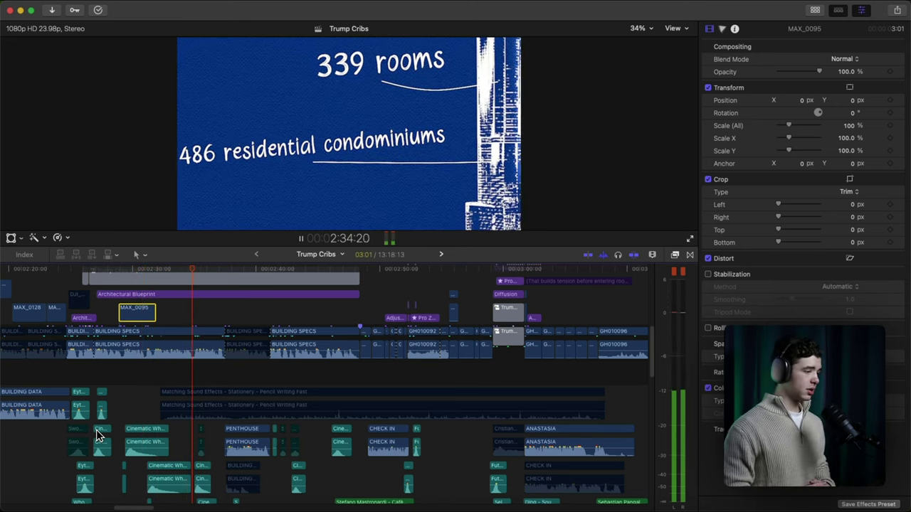
key(space)
scroll(100, 433, down, 5)
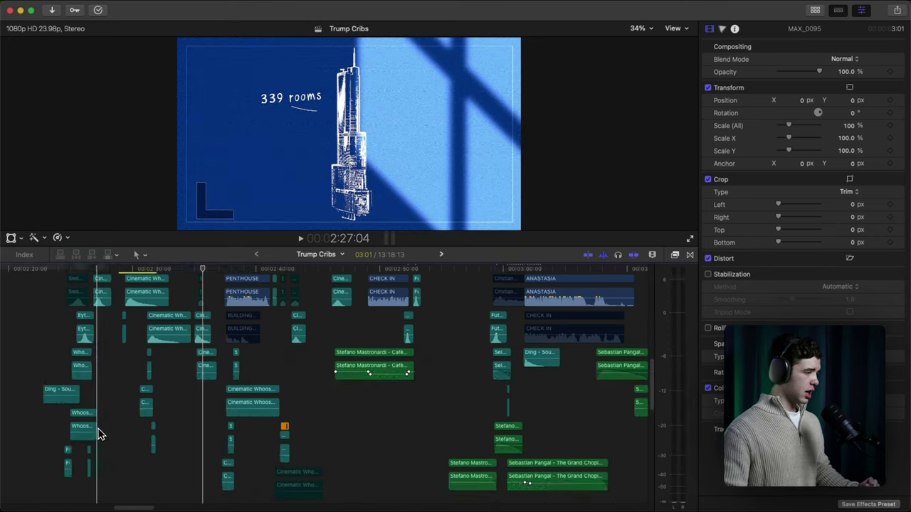
scroll(107, 366, up, 3)
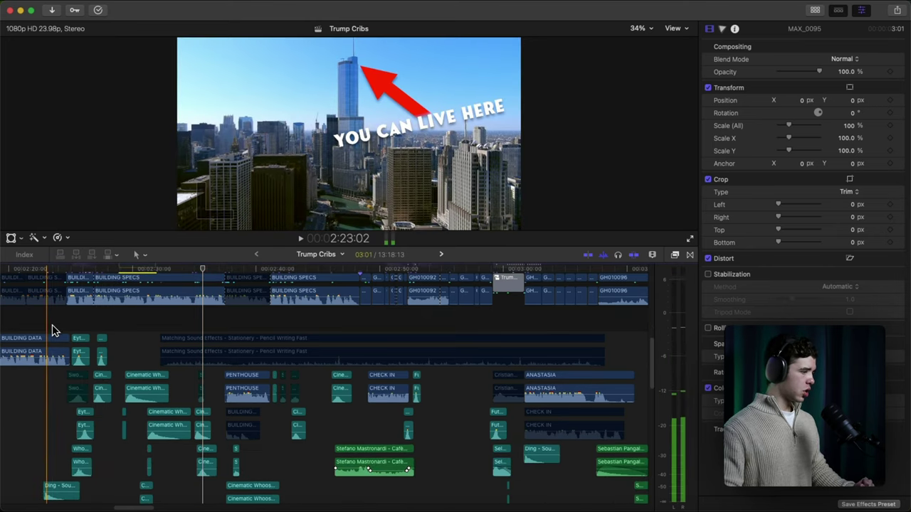
drag(47, 326, 192, 393)
click(299, 367)
click(256, 464)
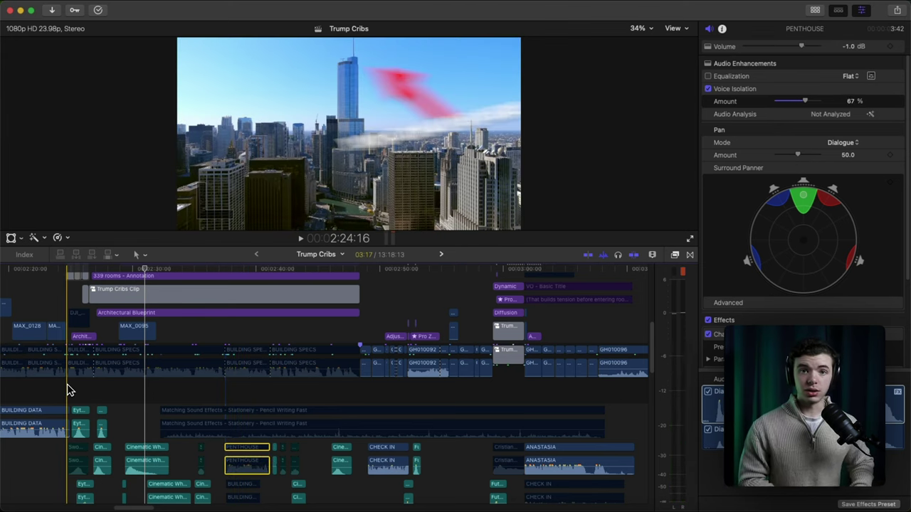
key(space)
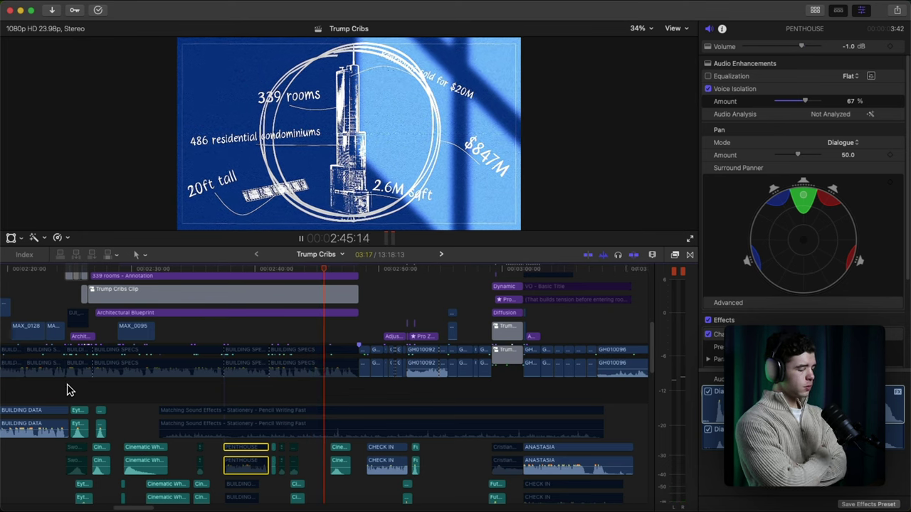
key(space)
key(space)
key(space)
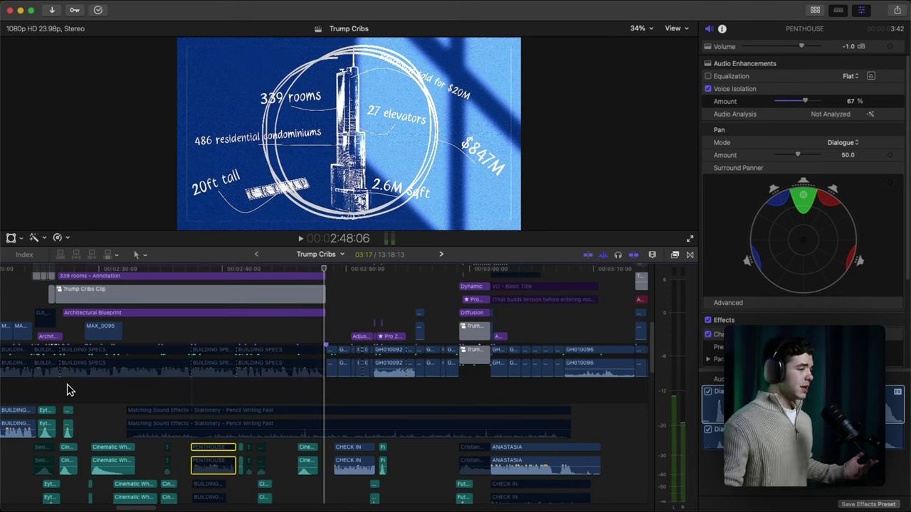
click(165, 370)
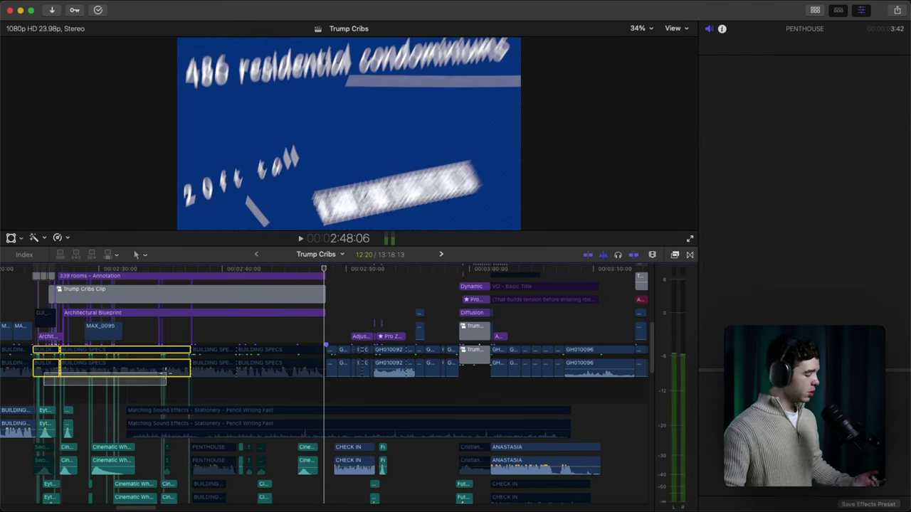
click(210, 450)
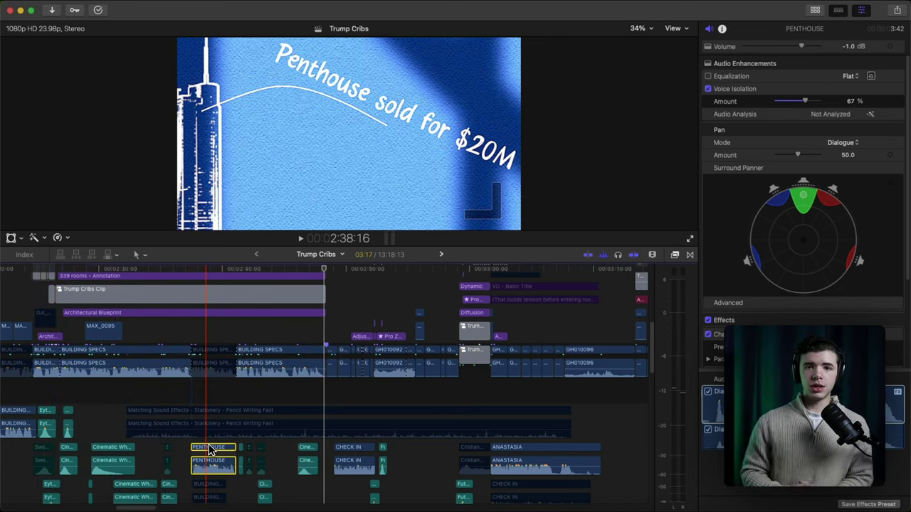